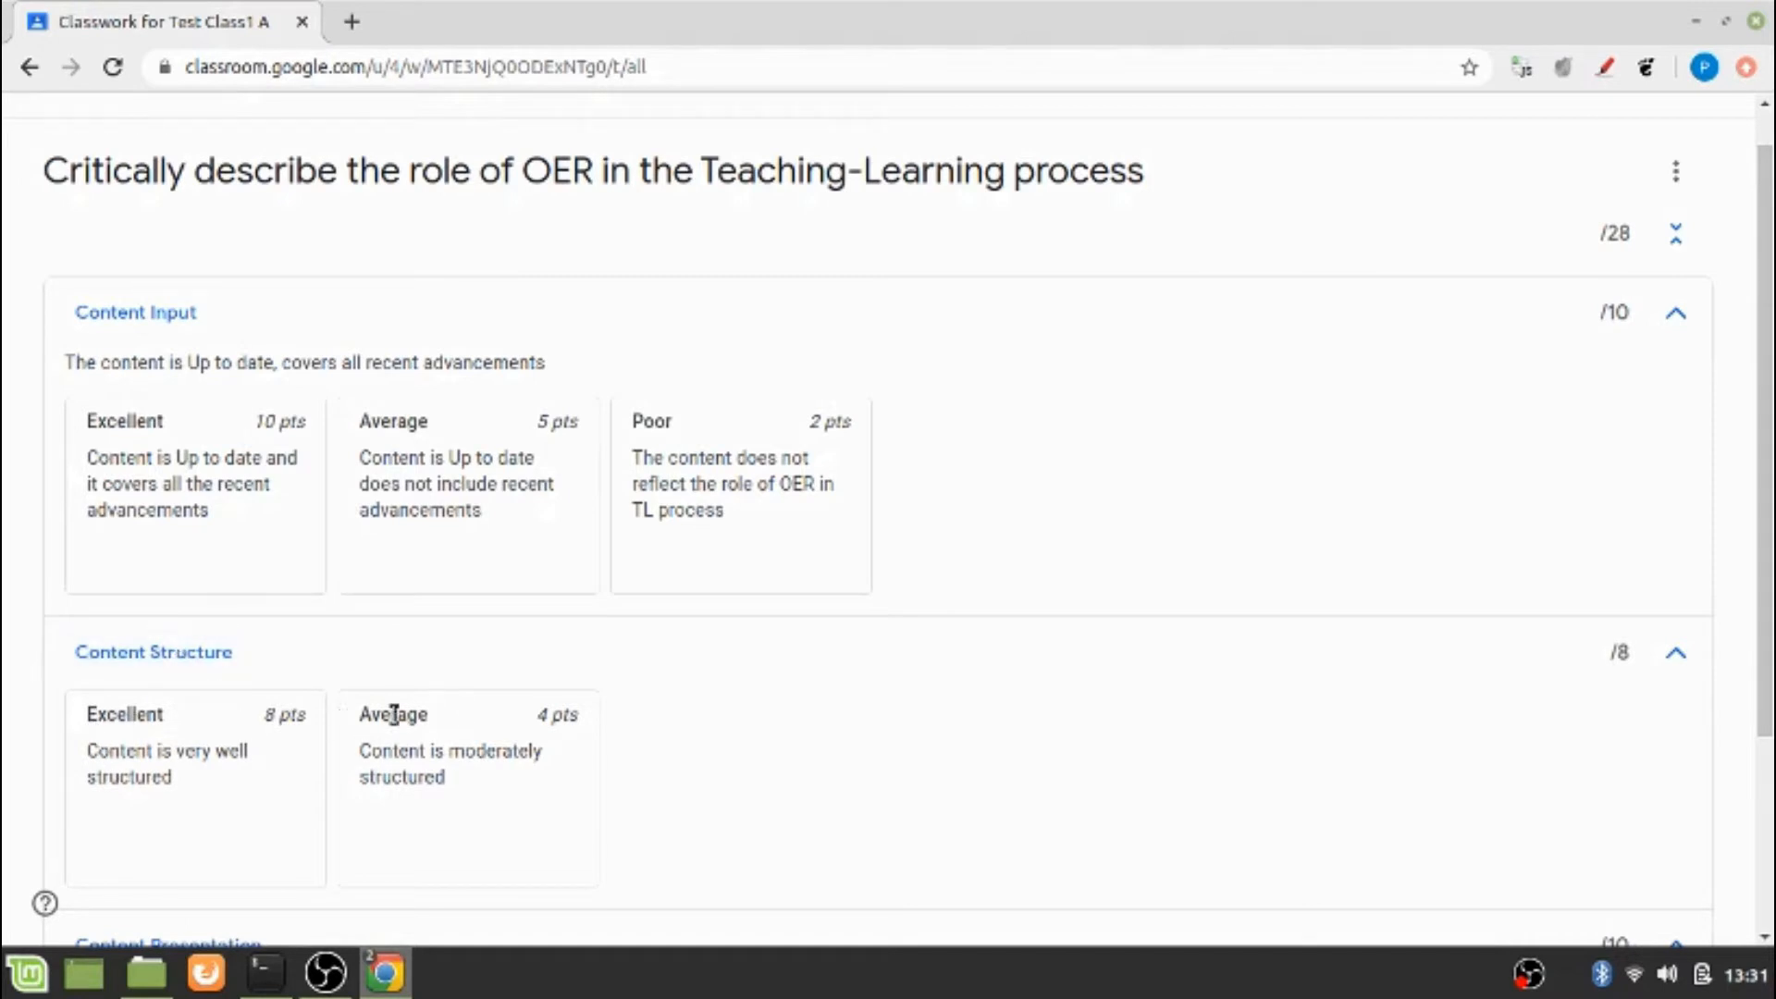
Export the assignment's rubric to Google Sheets and open the exported spreadsheet
{"action": "scroll", "coordinate": [1766, 463], "scroll_direction": "down", "scroll_amount": 3}
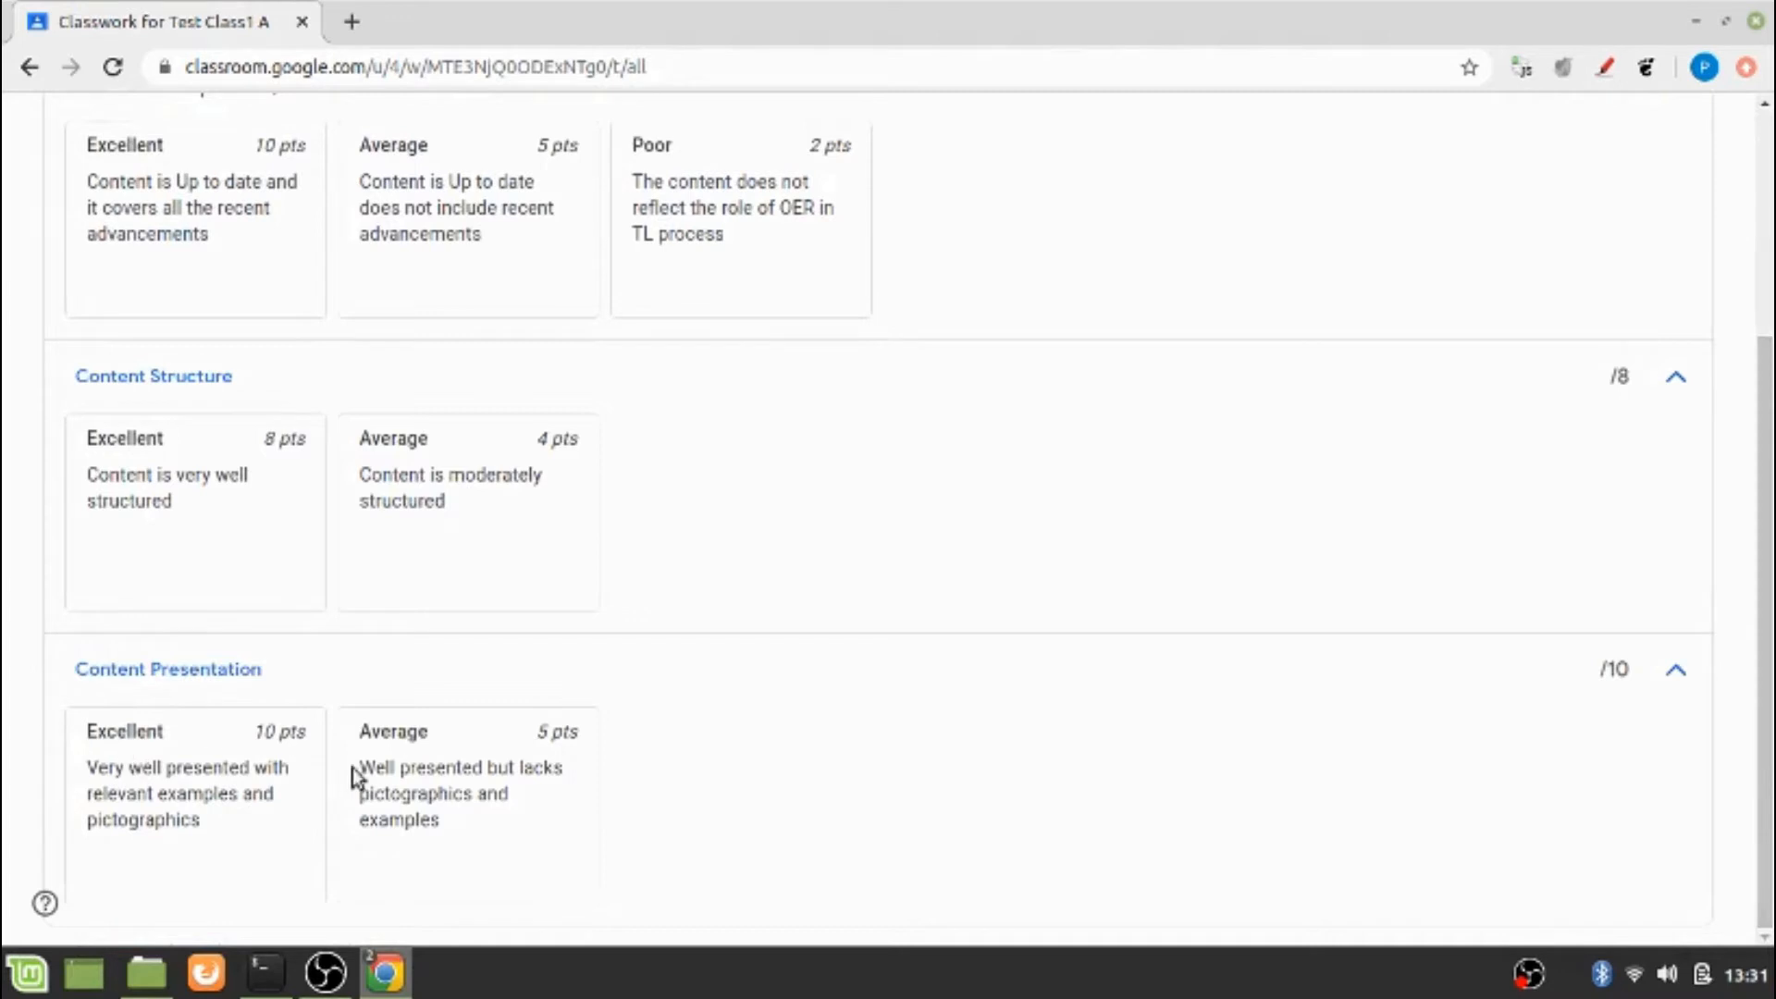
{"action": "scroll", "coordinate": [1396, 226], "scroll_direction": "up", "scroll_amount": 4}
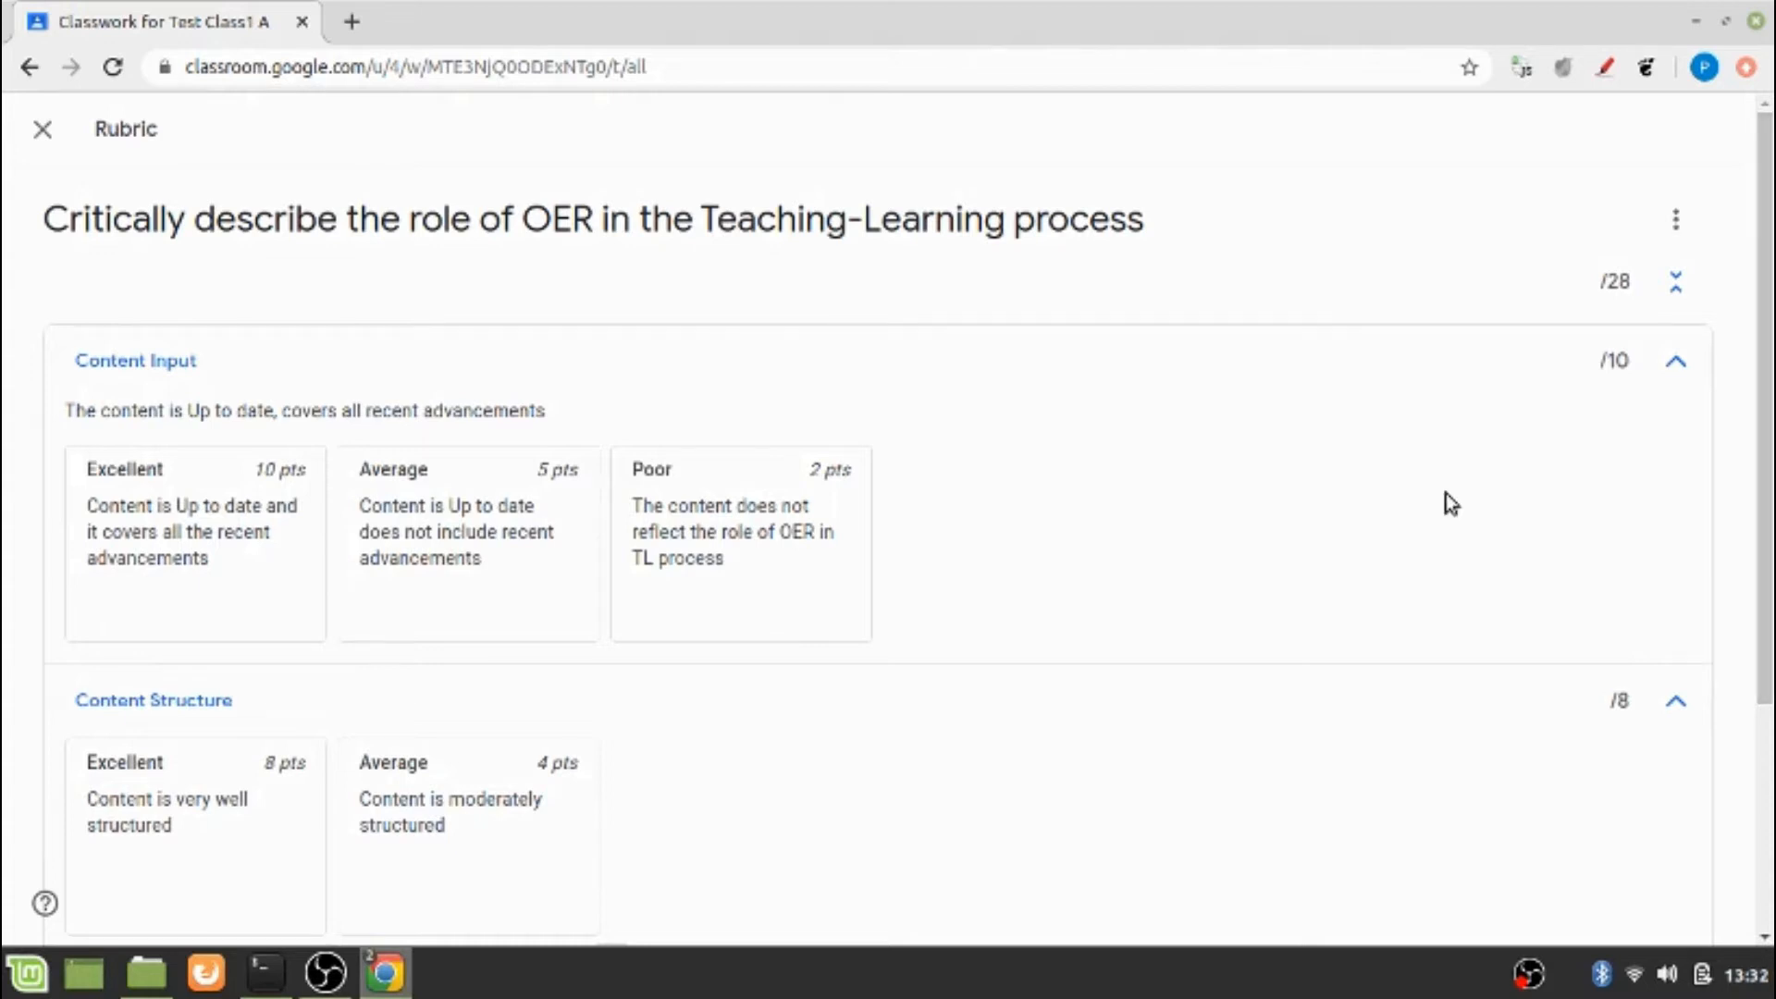
{"action": "left_click_drag", "start_coordinate": [1770, 463], "coordinate": [1679, 473]}
{"action": "left_click", "coordinate": [1675, 222]}
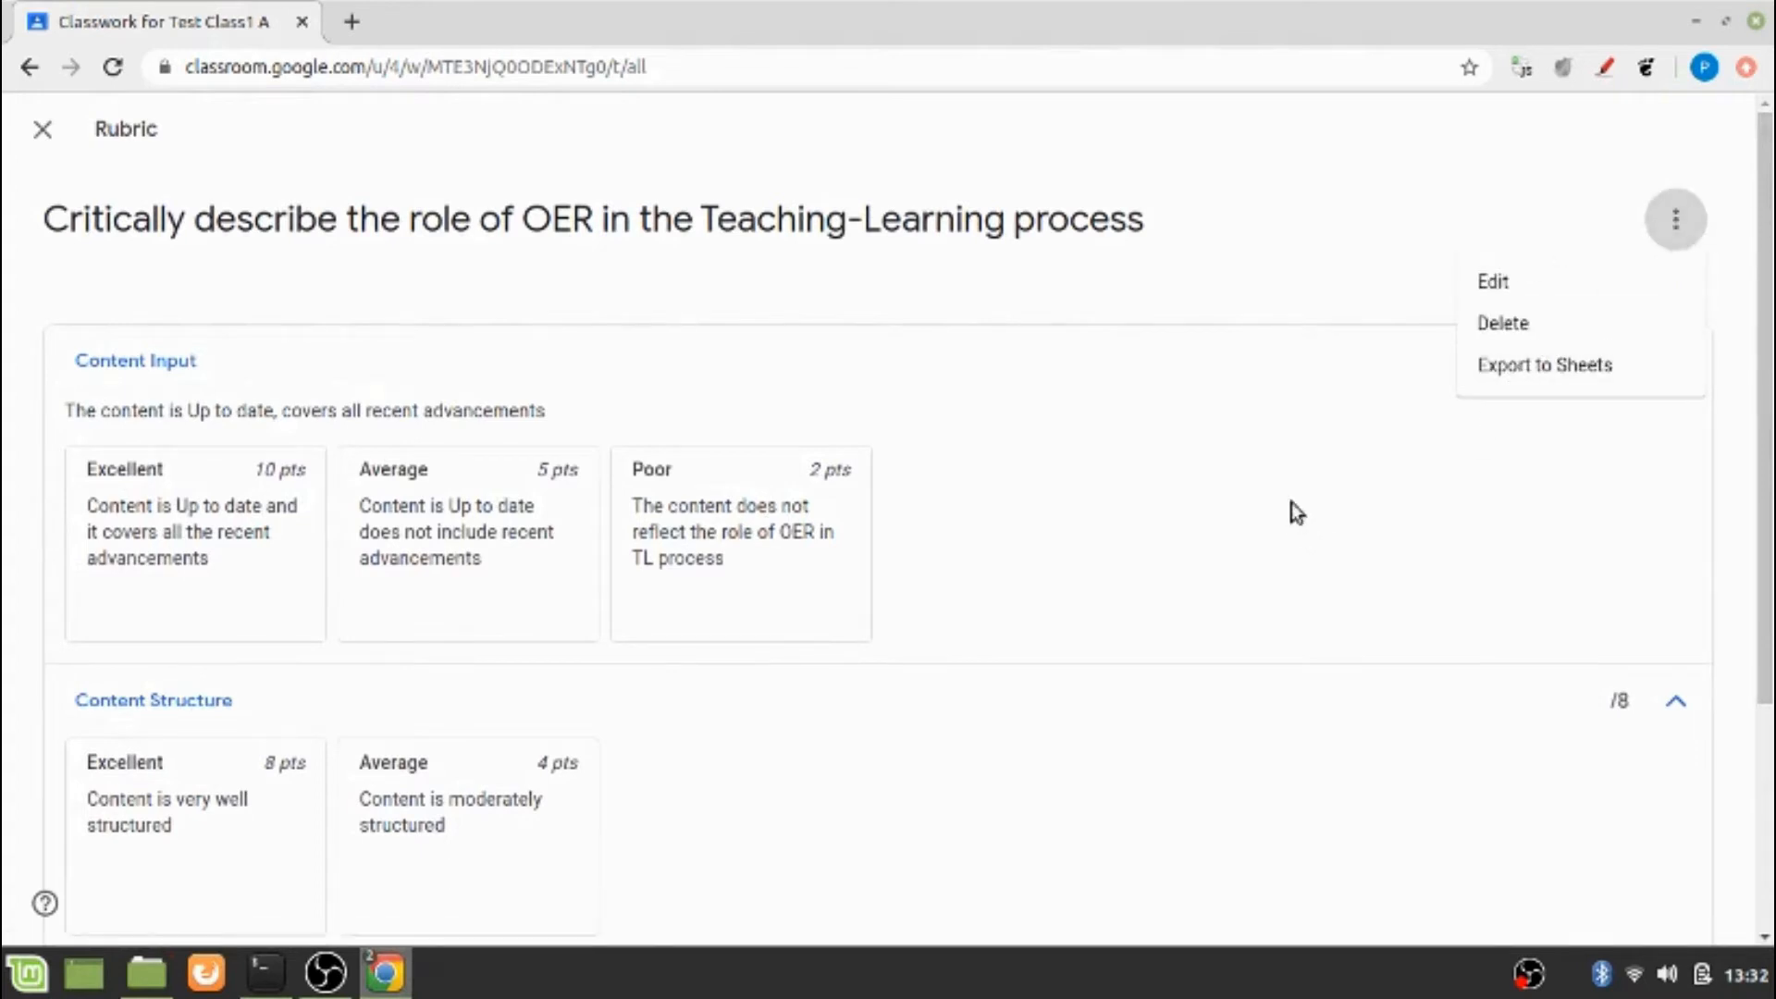
{"action": "left_click", "coordinate": [1369, 498]}
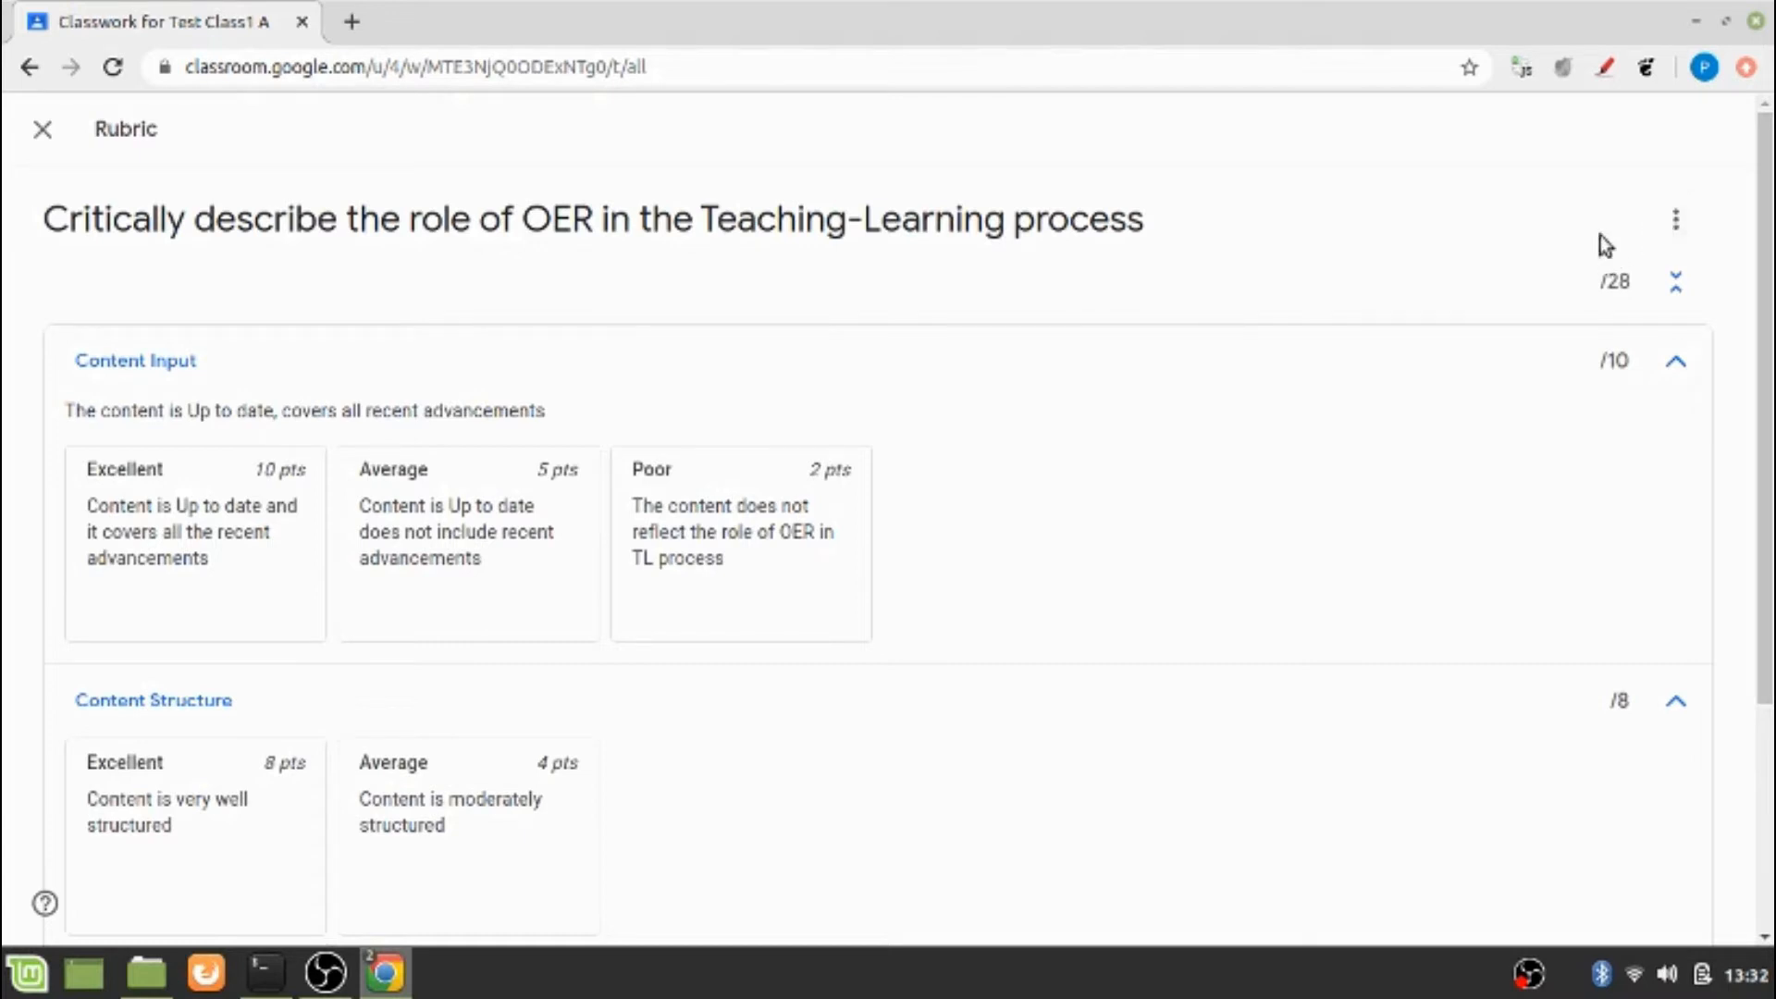
{"action": "left_click", "coordinate": [1679, 224]}
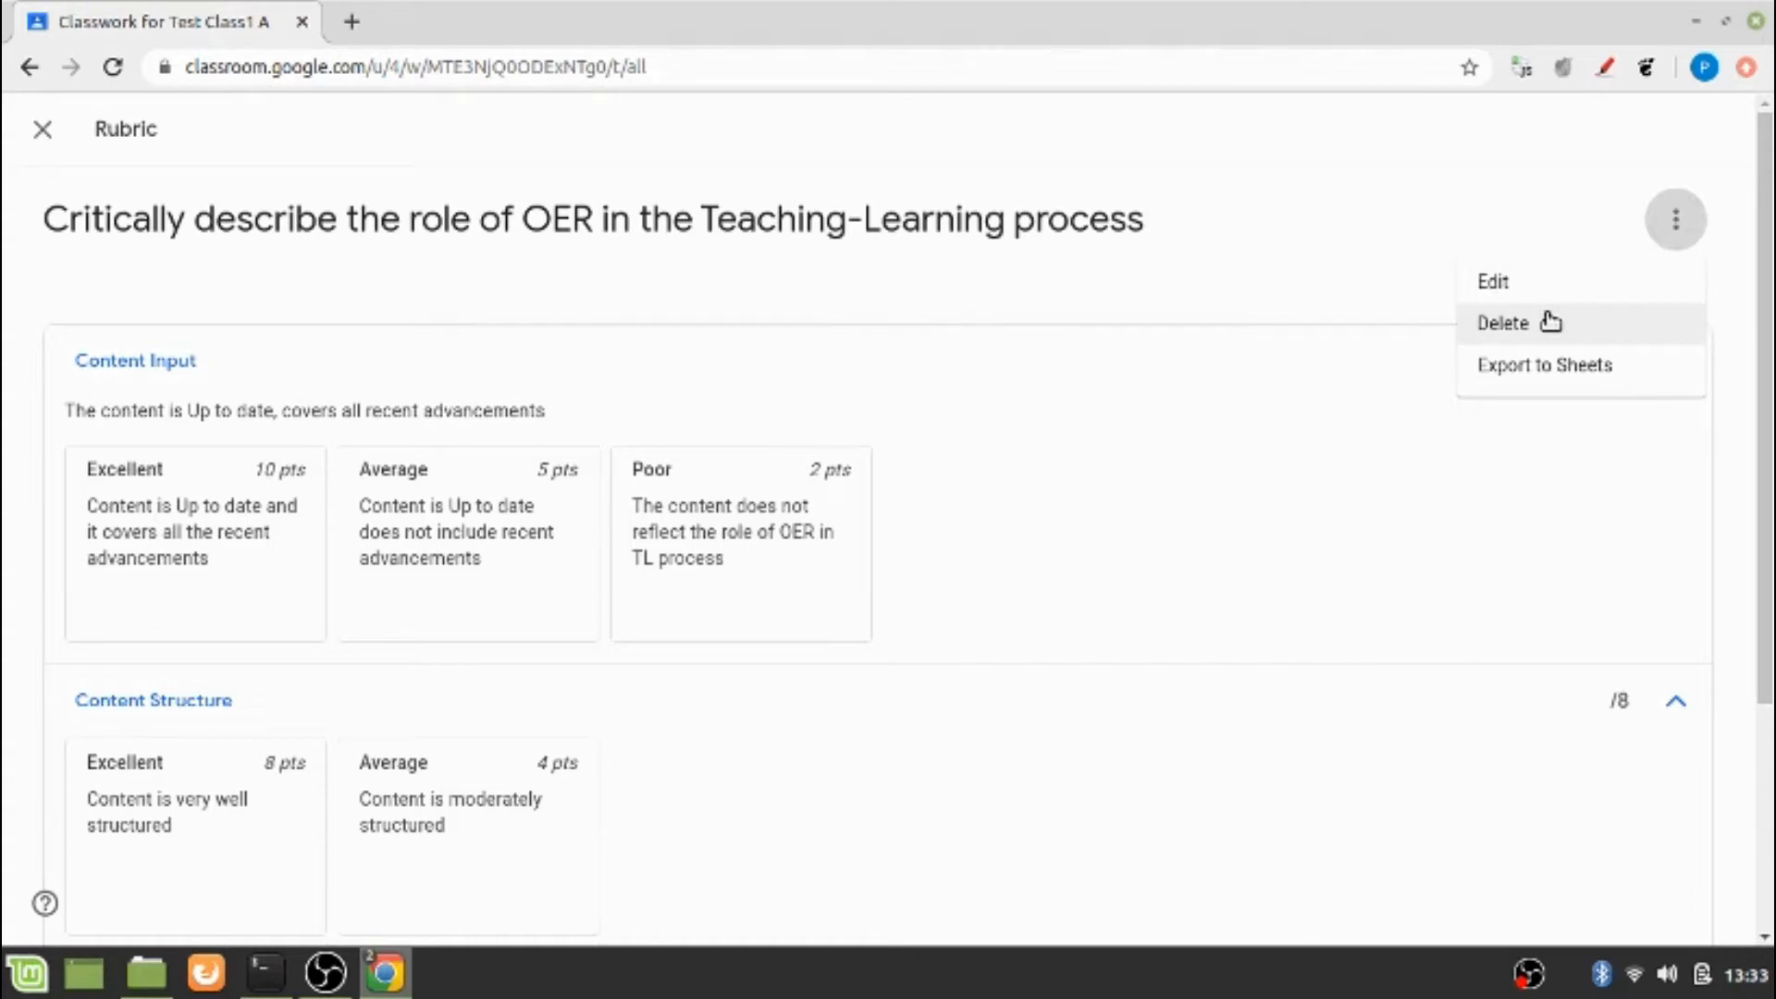
{"action": "left_click", "coordinate": [1545, 380]}
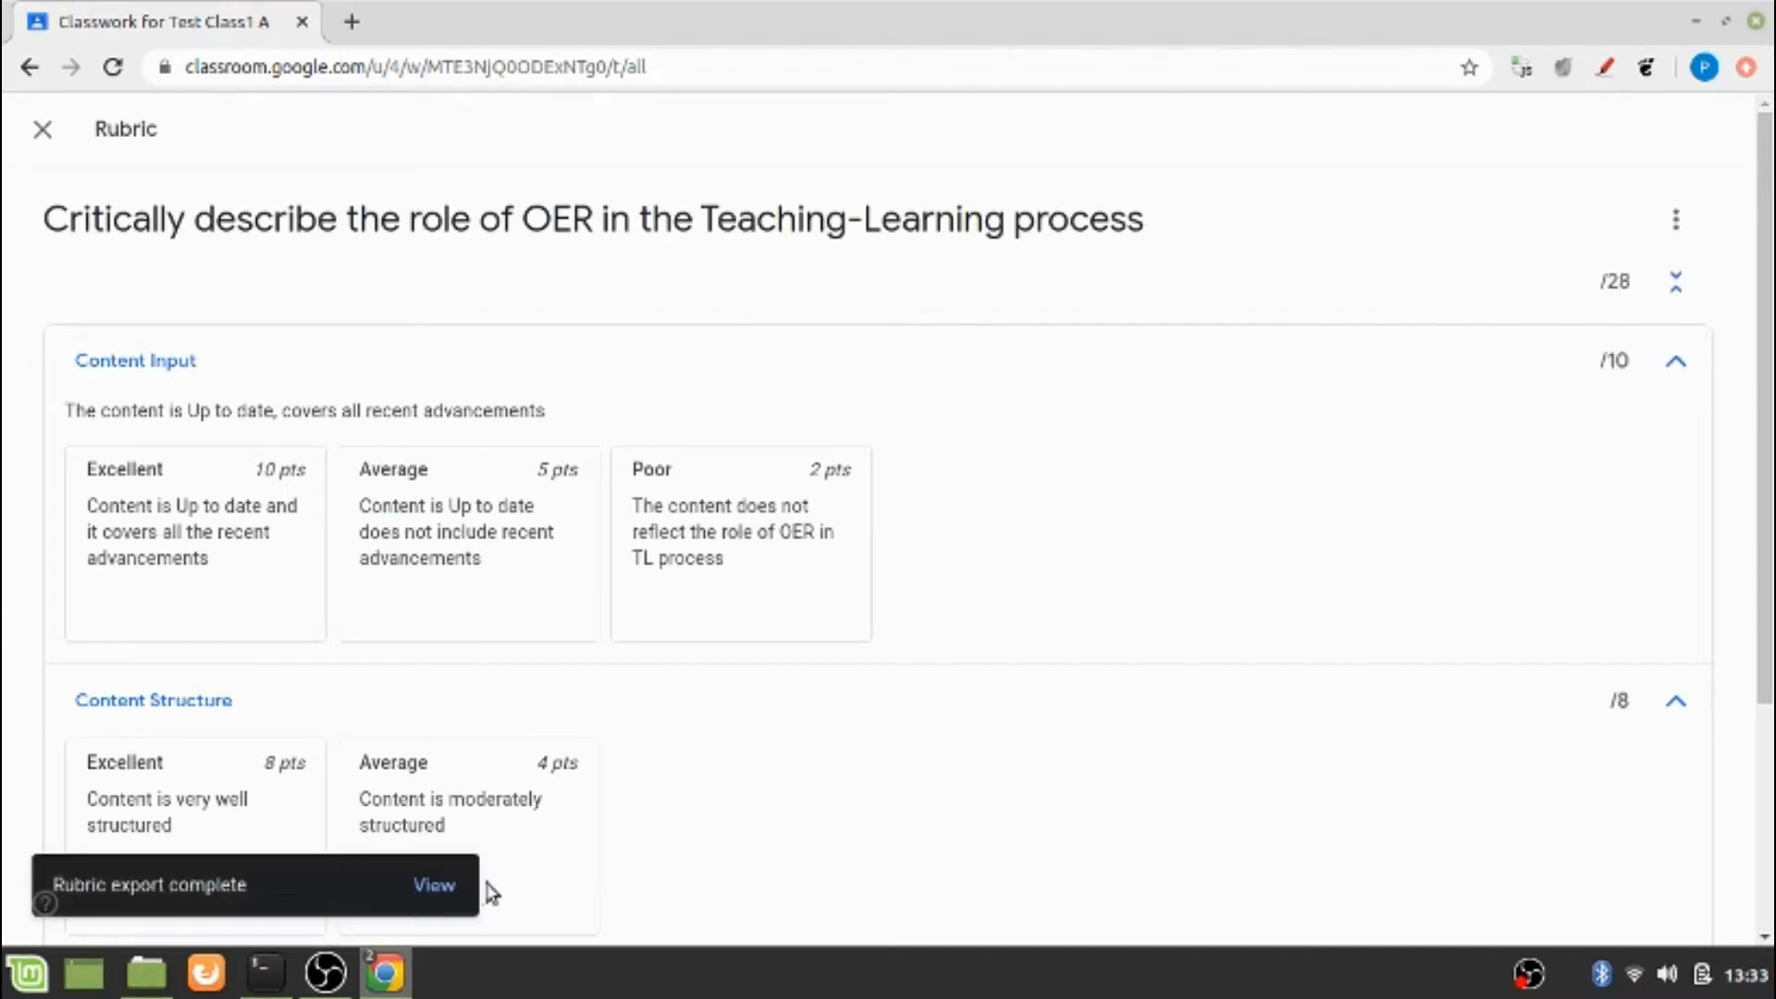
{"action": "left_click", "coordinate": [431, 890]}
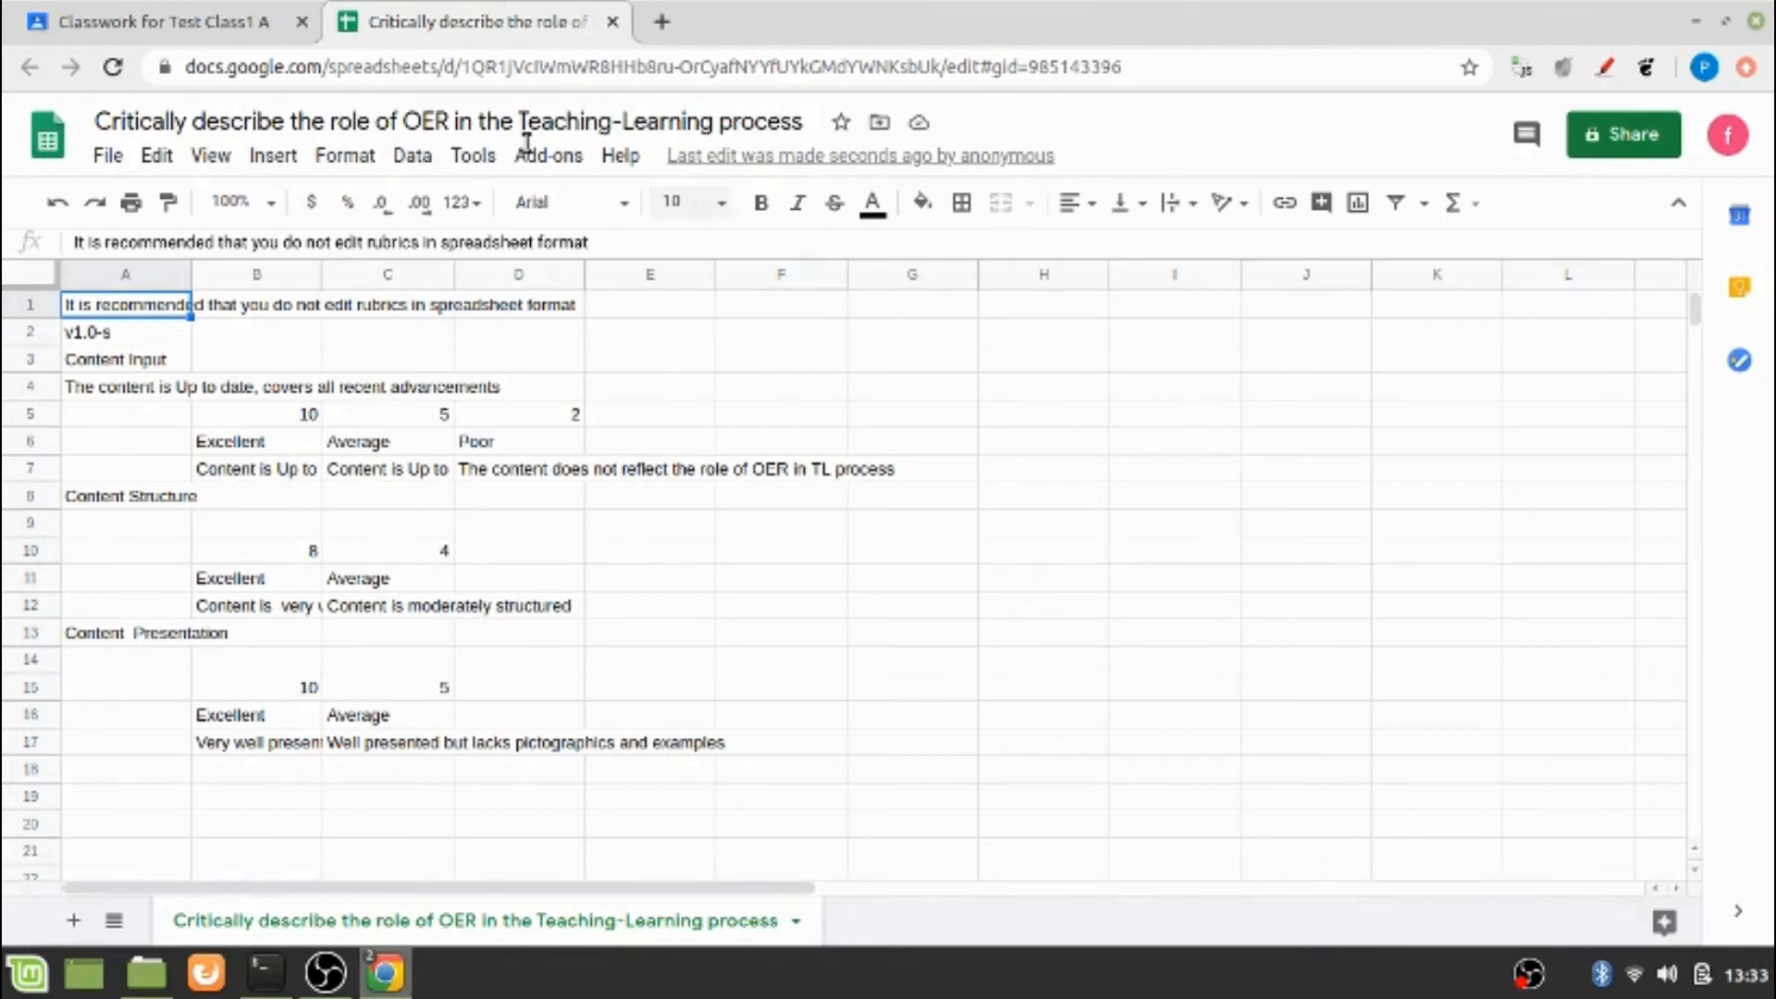
Copy the exported rubric spreadsheet's sharing link with its access kept at Restricted
{"action": "left_click", "coordinate": [207, 30]}
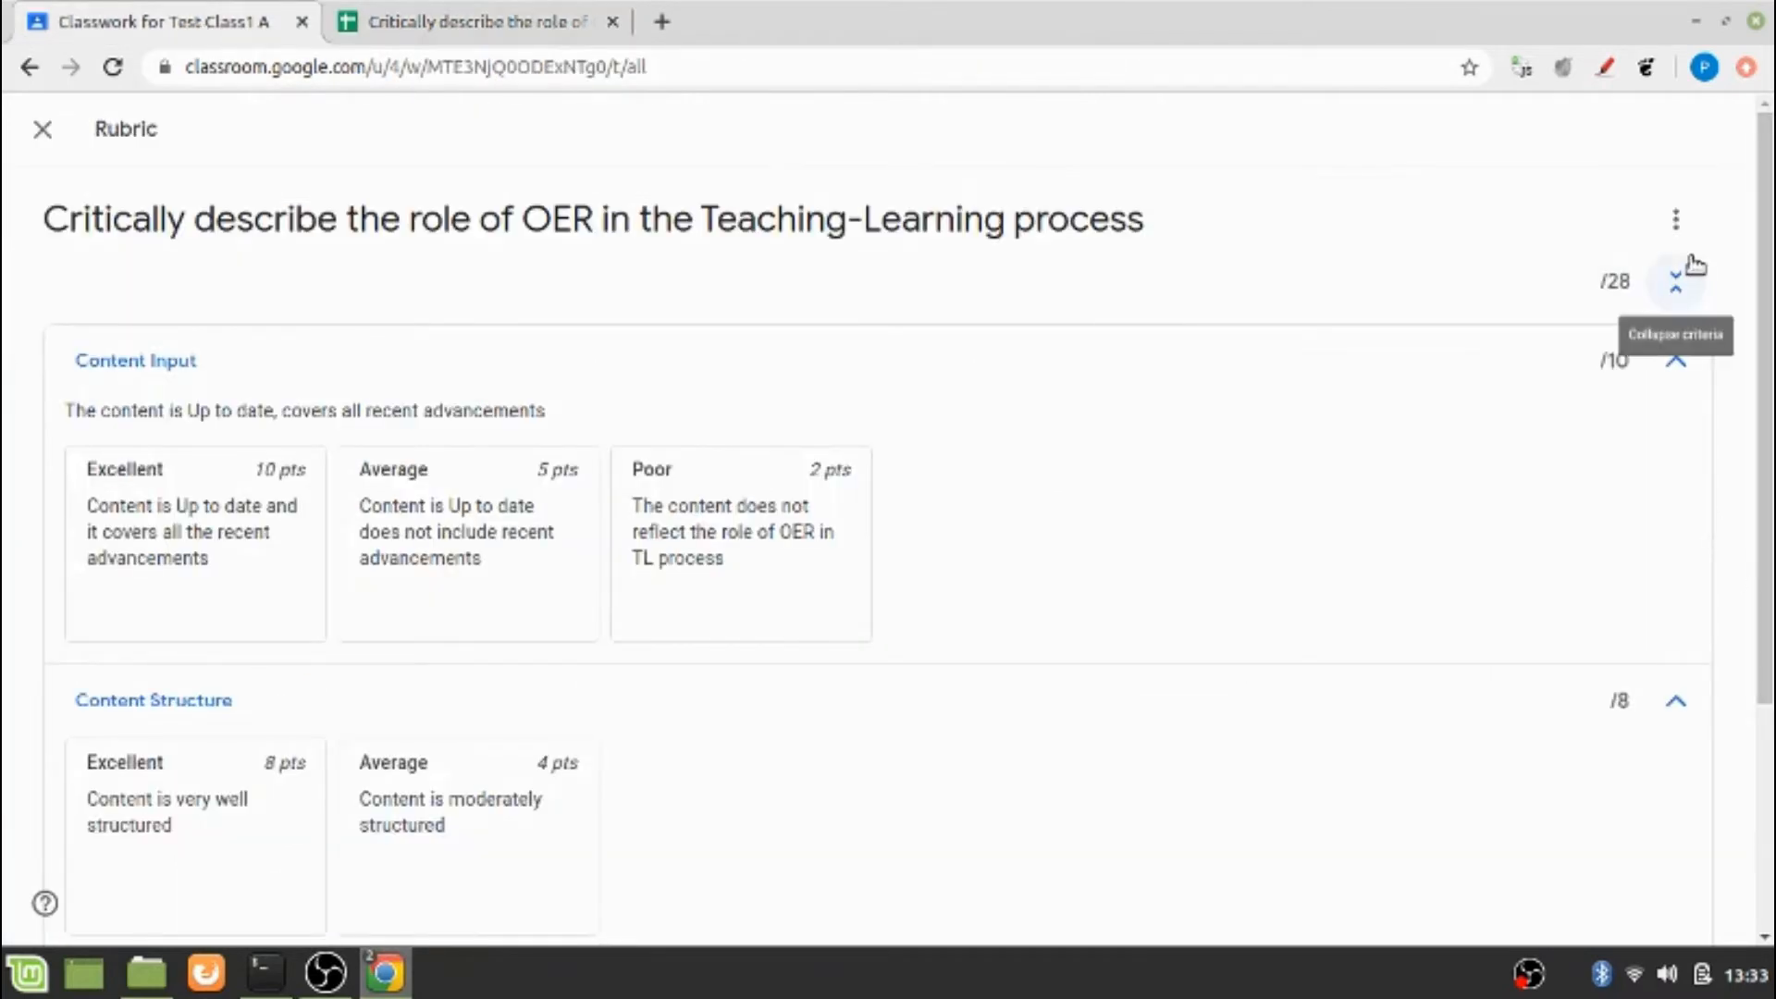
{"action": "left_click", "coordinate": [1677, 224]}
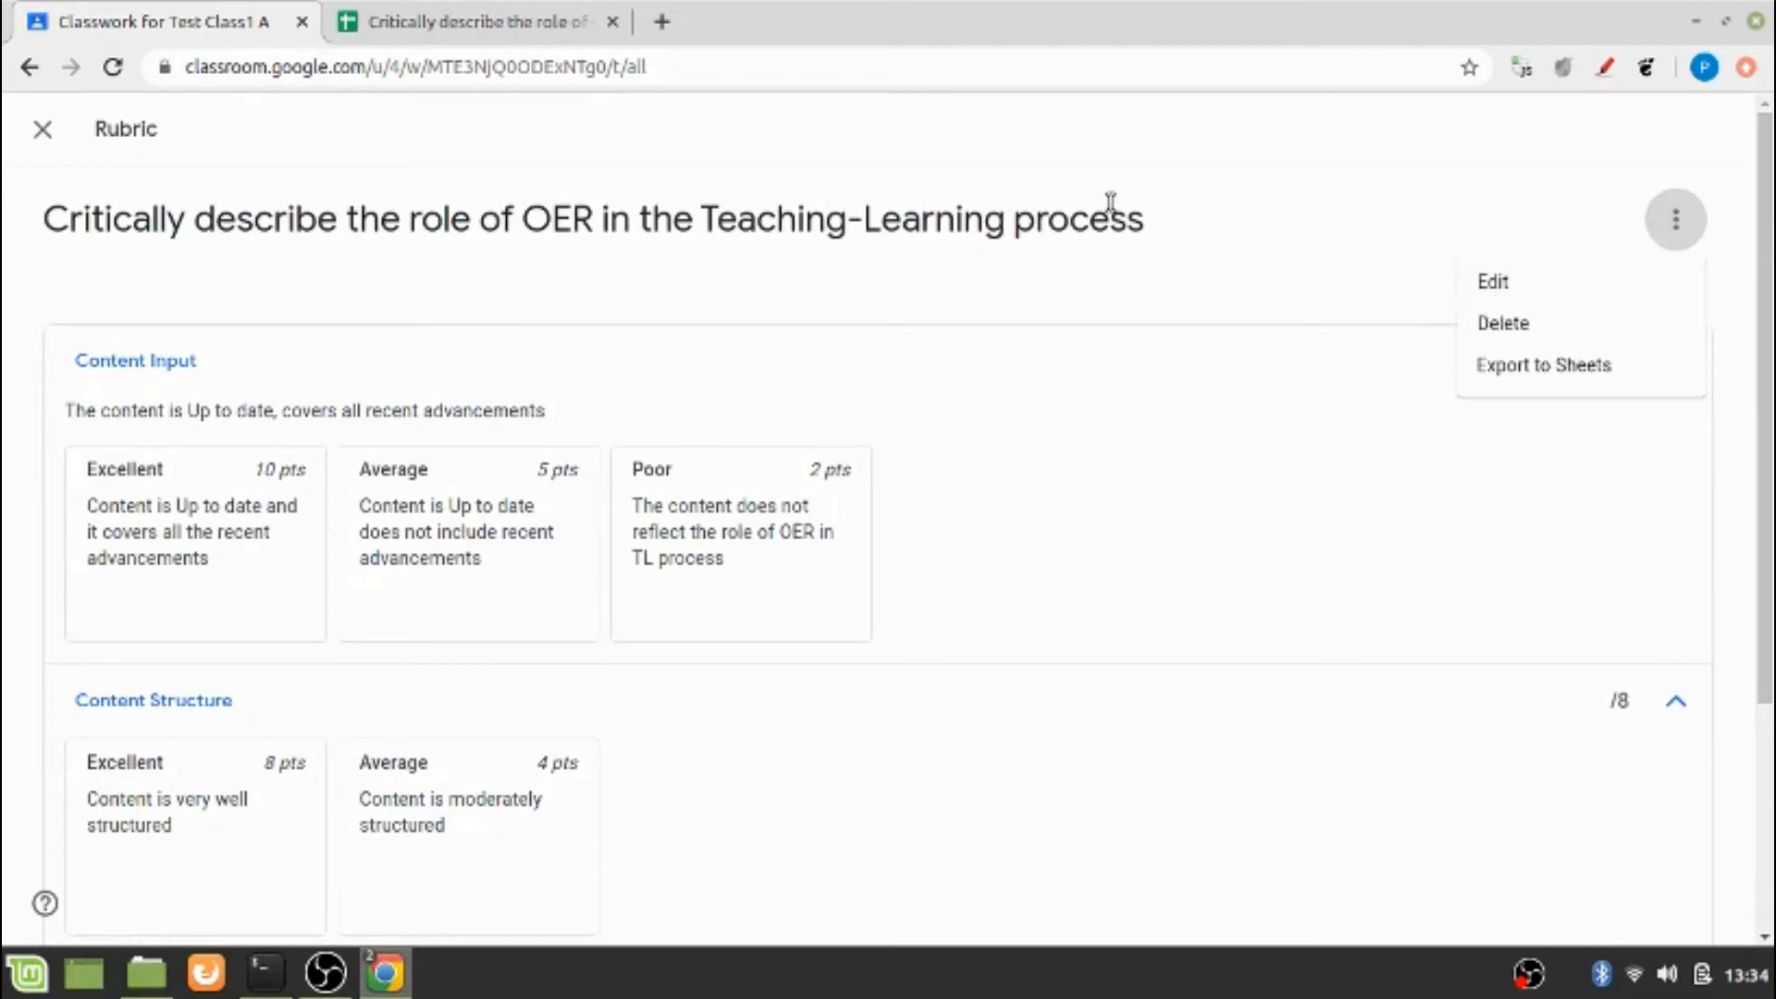
{"action": "left_click", "coordinate": [516, 30]}
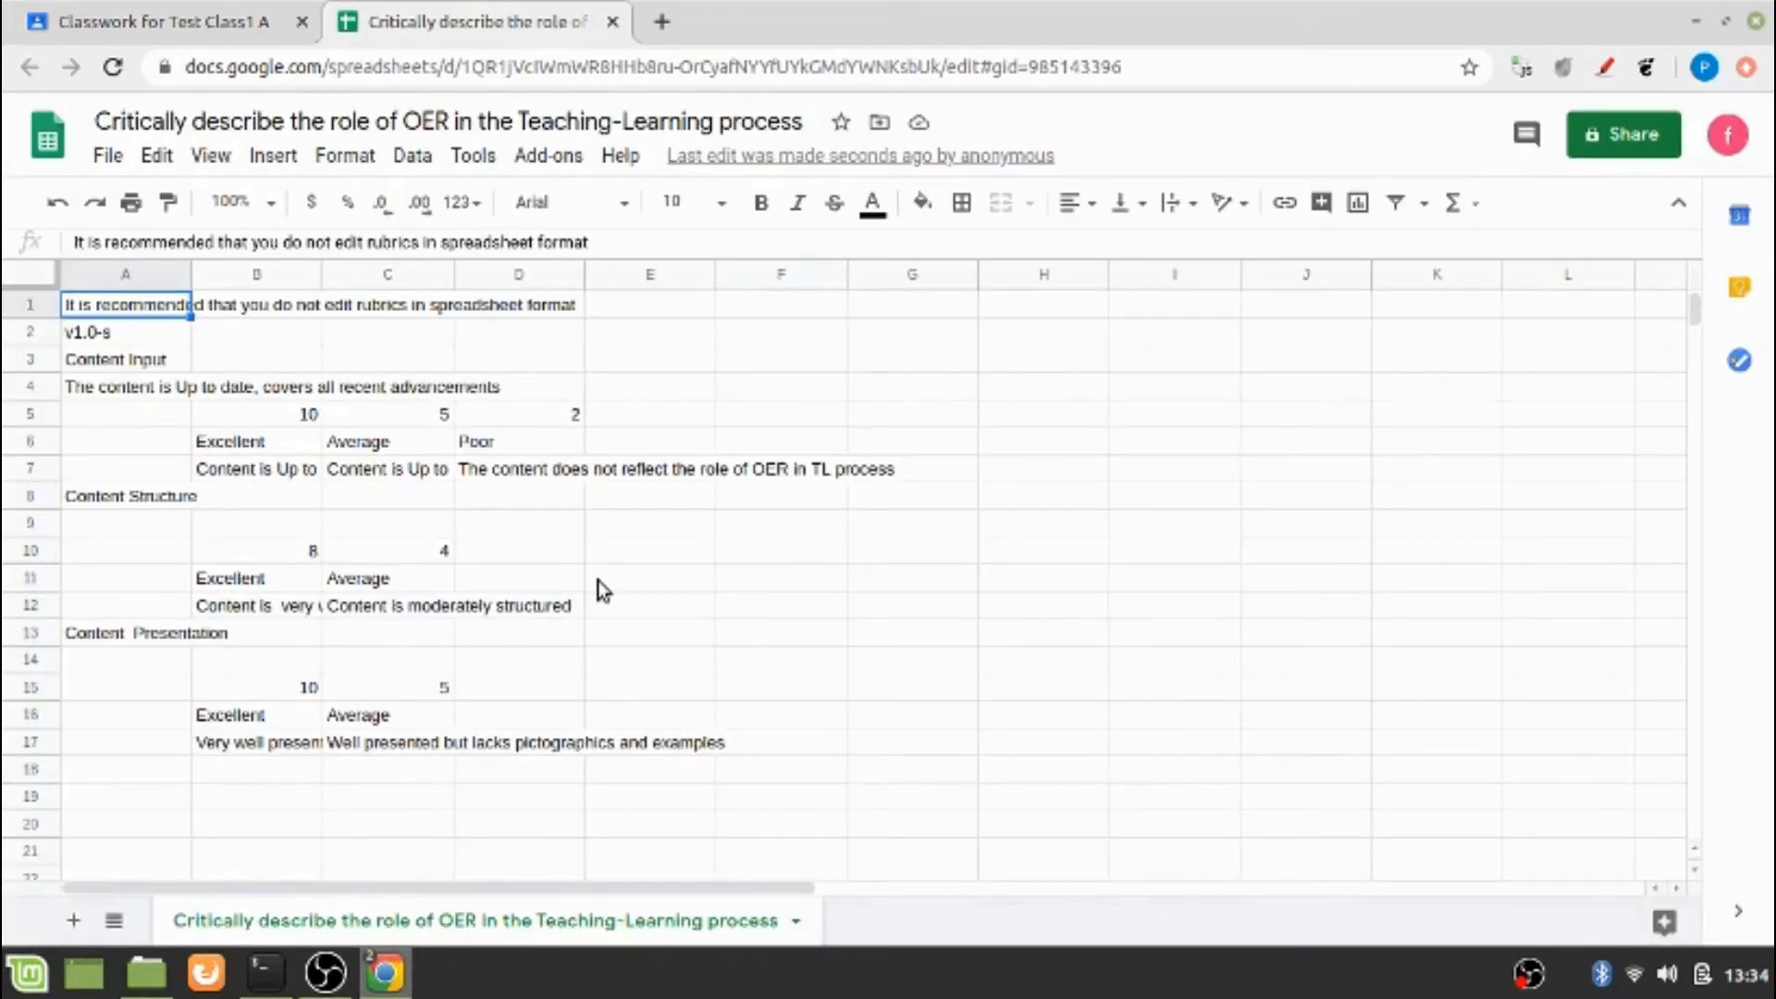
{"action": "left_click", "coordinate": [572, 829]}
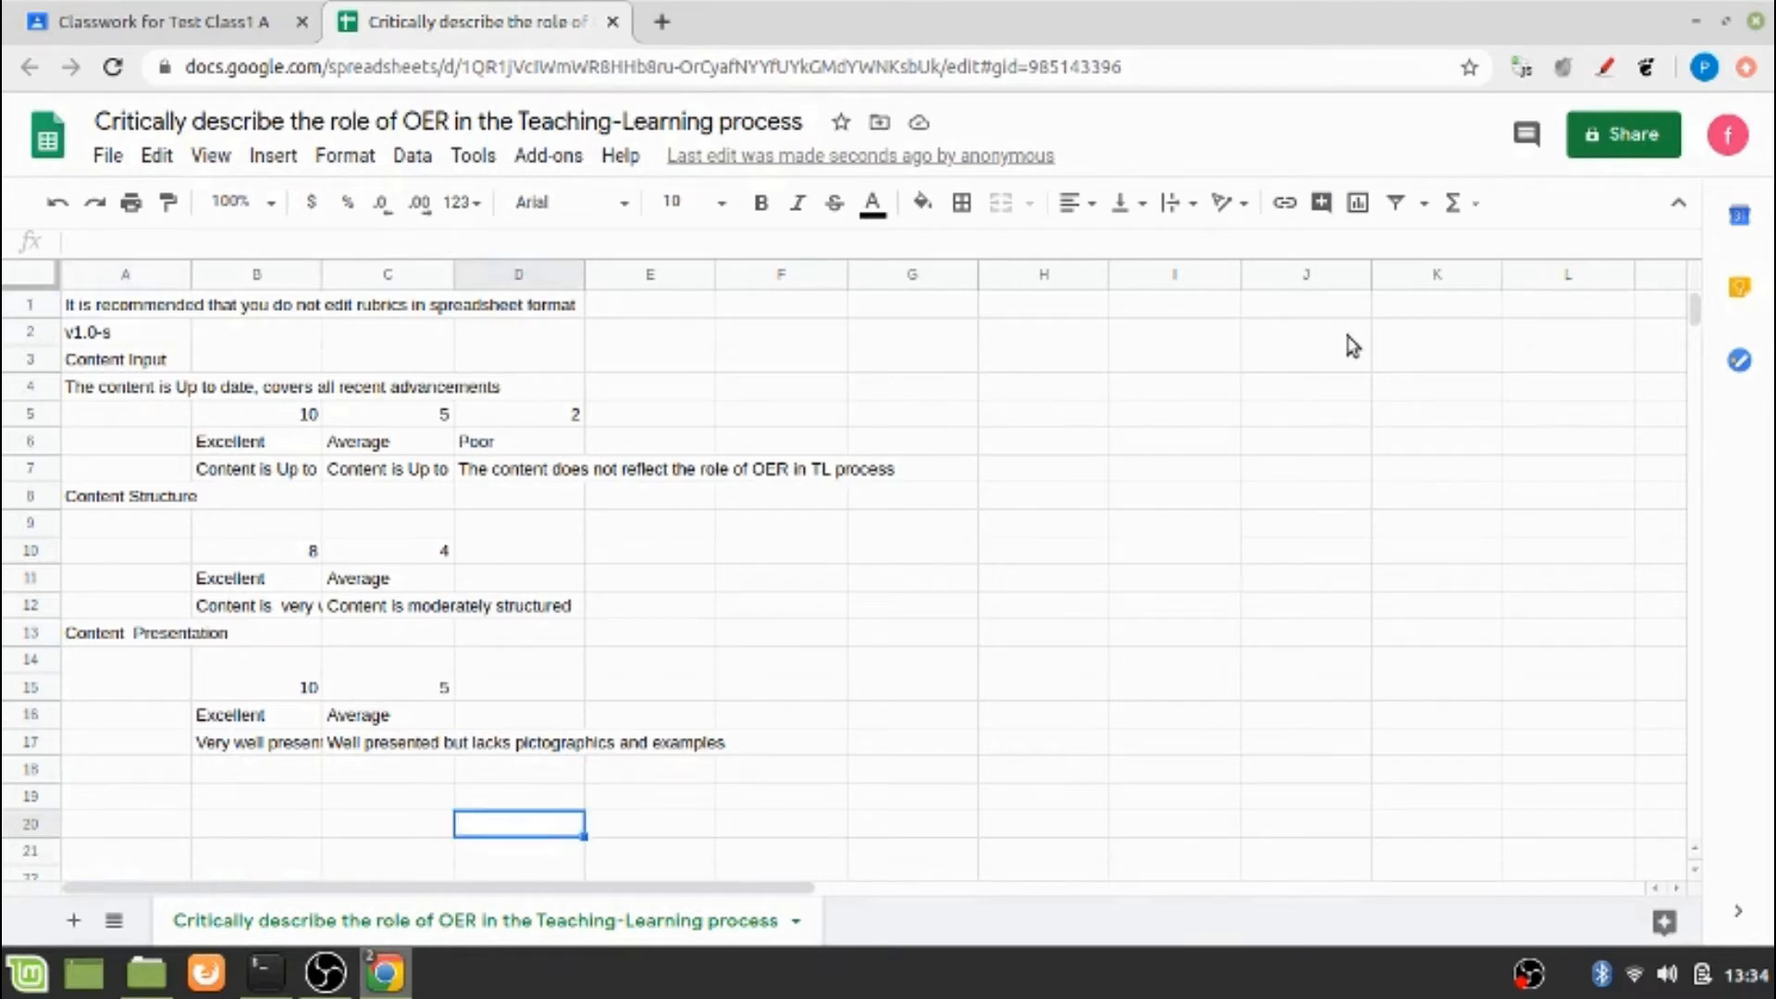
{"action": "left_click", "coordinate": [1636, 136]}
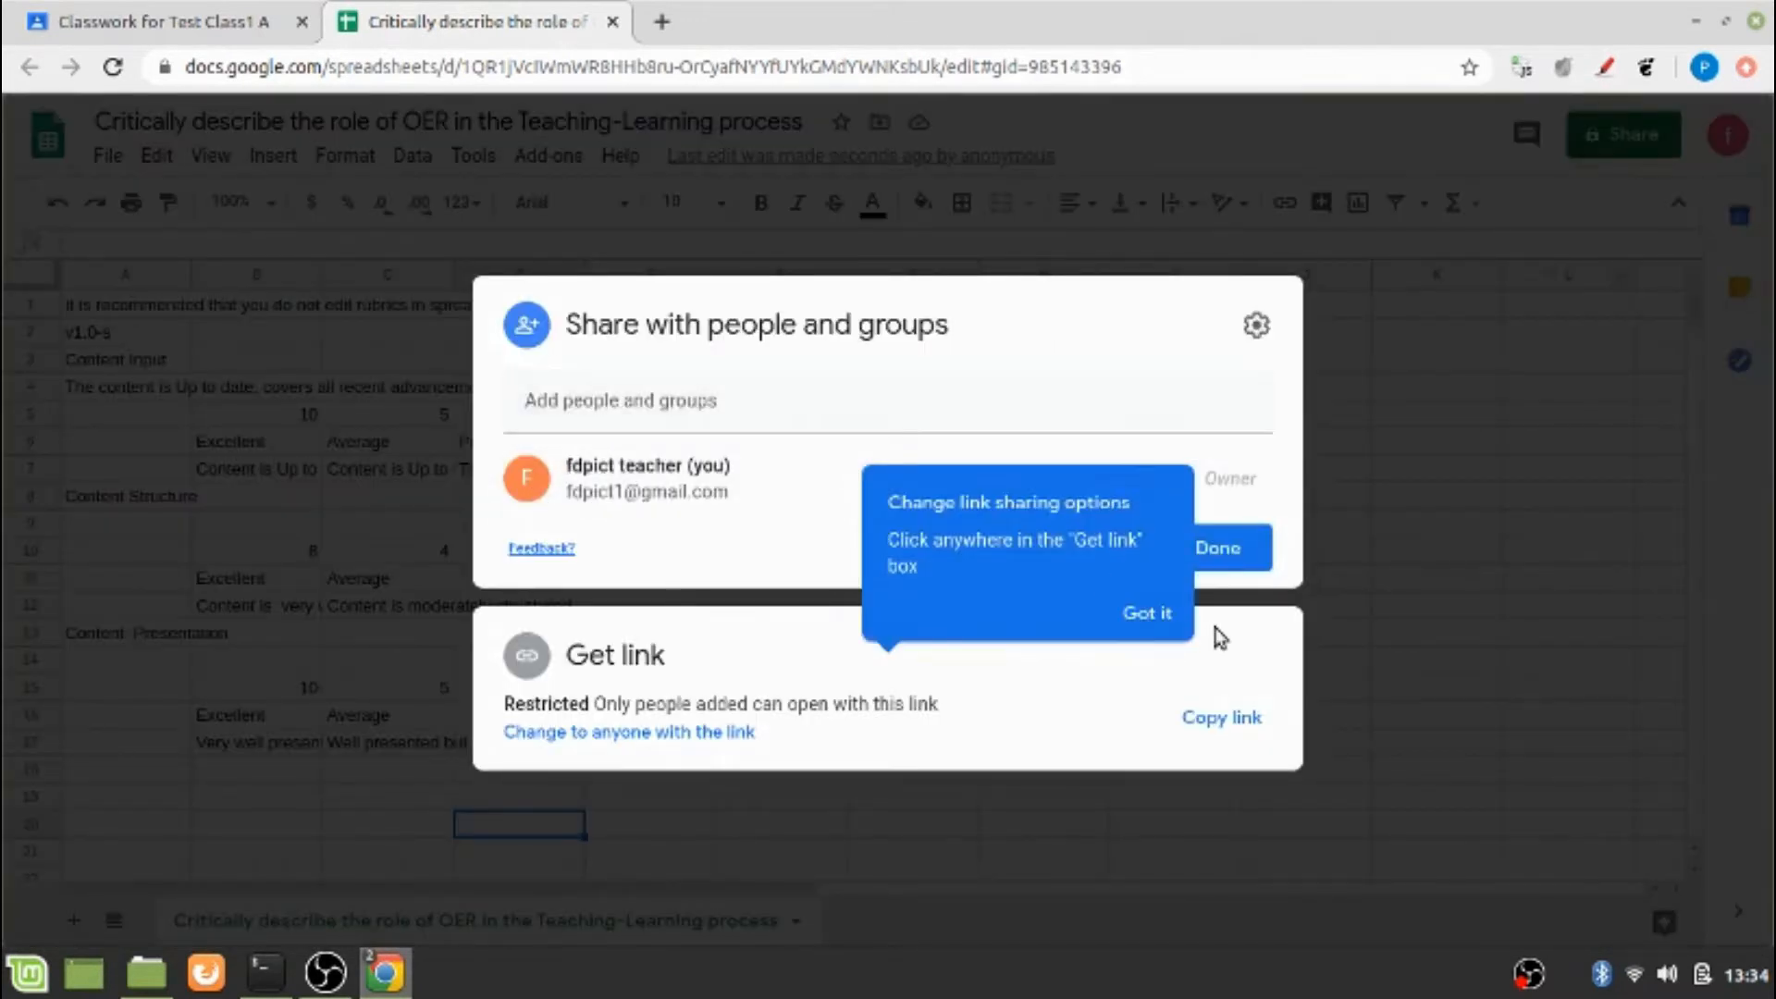
{"action": "left_click", "coordinate": [1152, 614]}
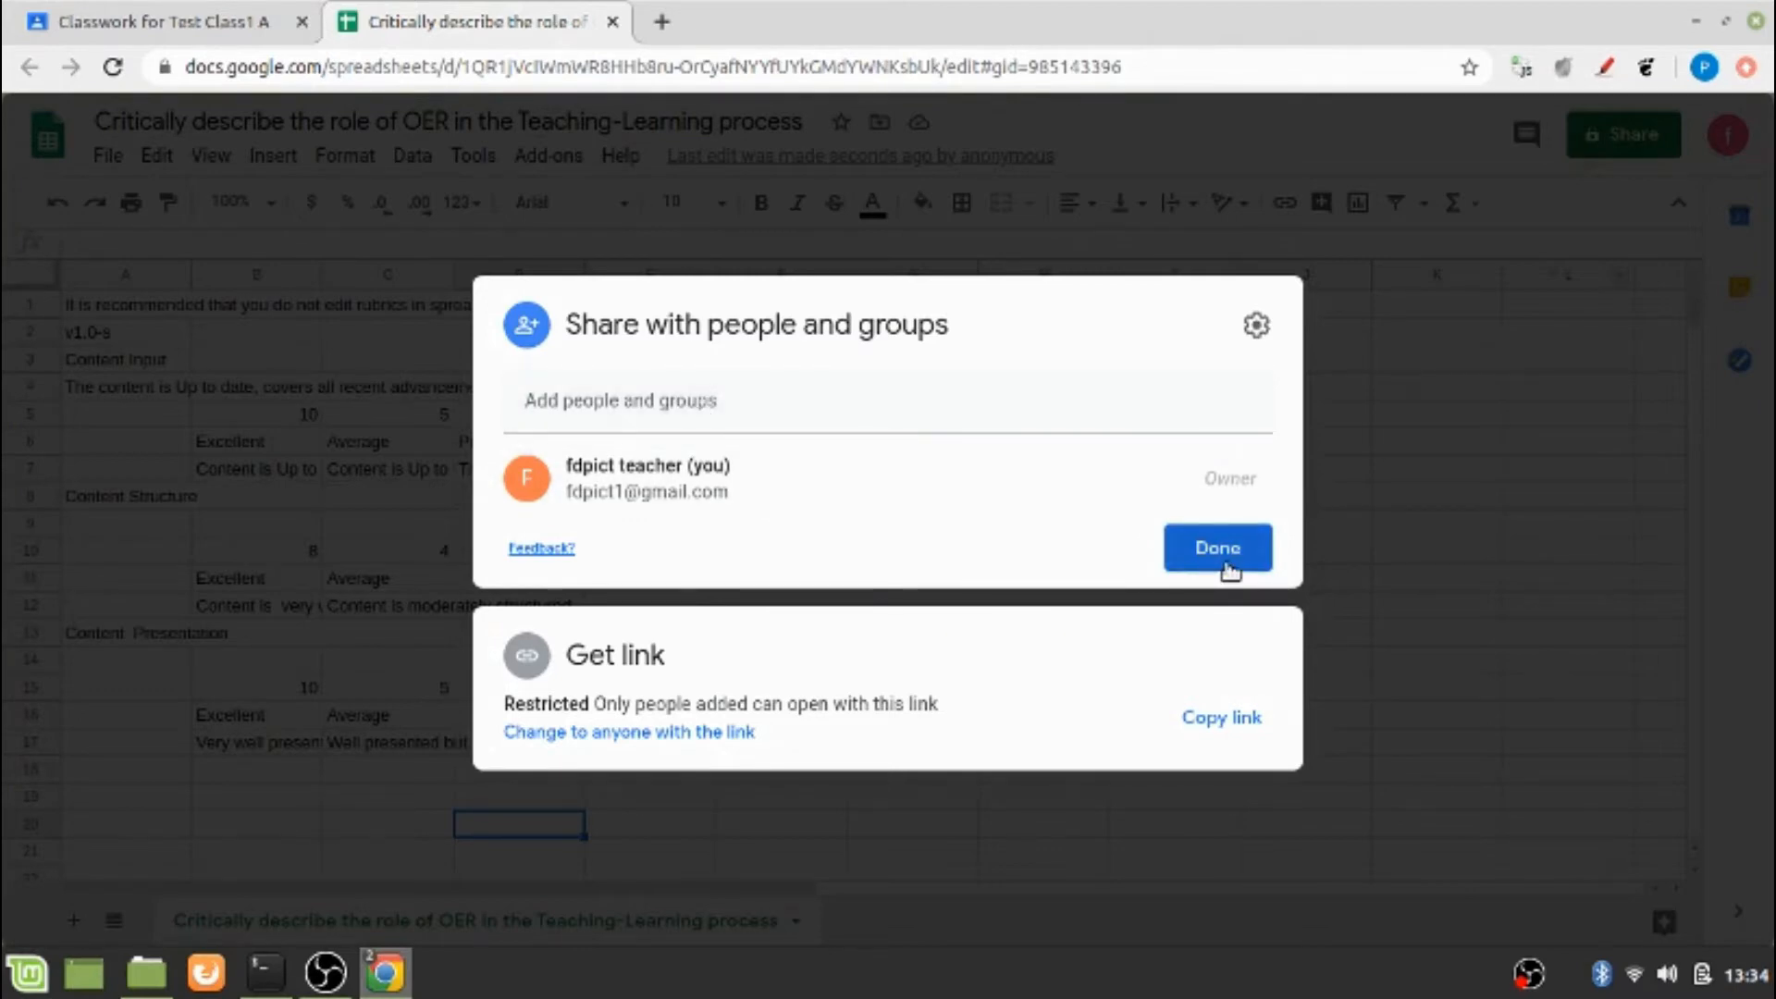
{"action": "left_click", "coordinate": [789, 705]}
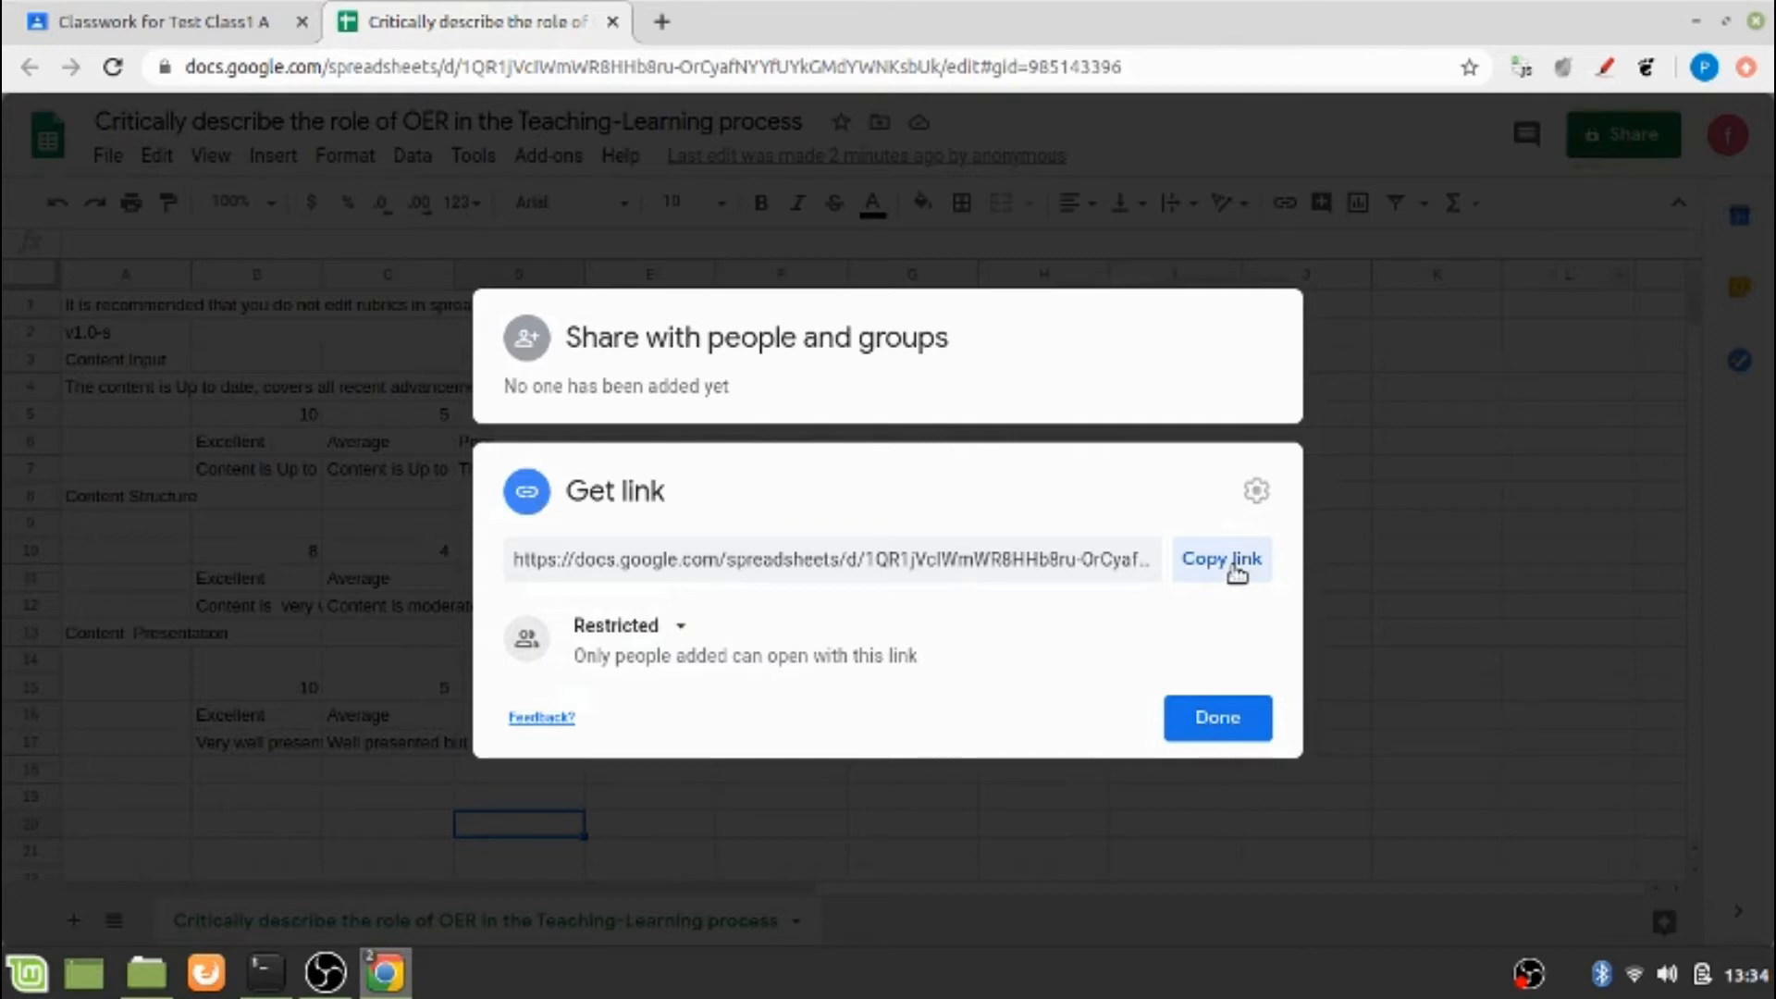
{"action": "left_click", "coordinate": [1237, 571]}
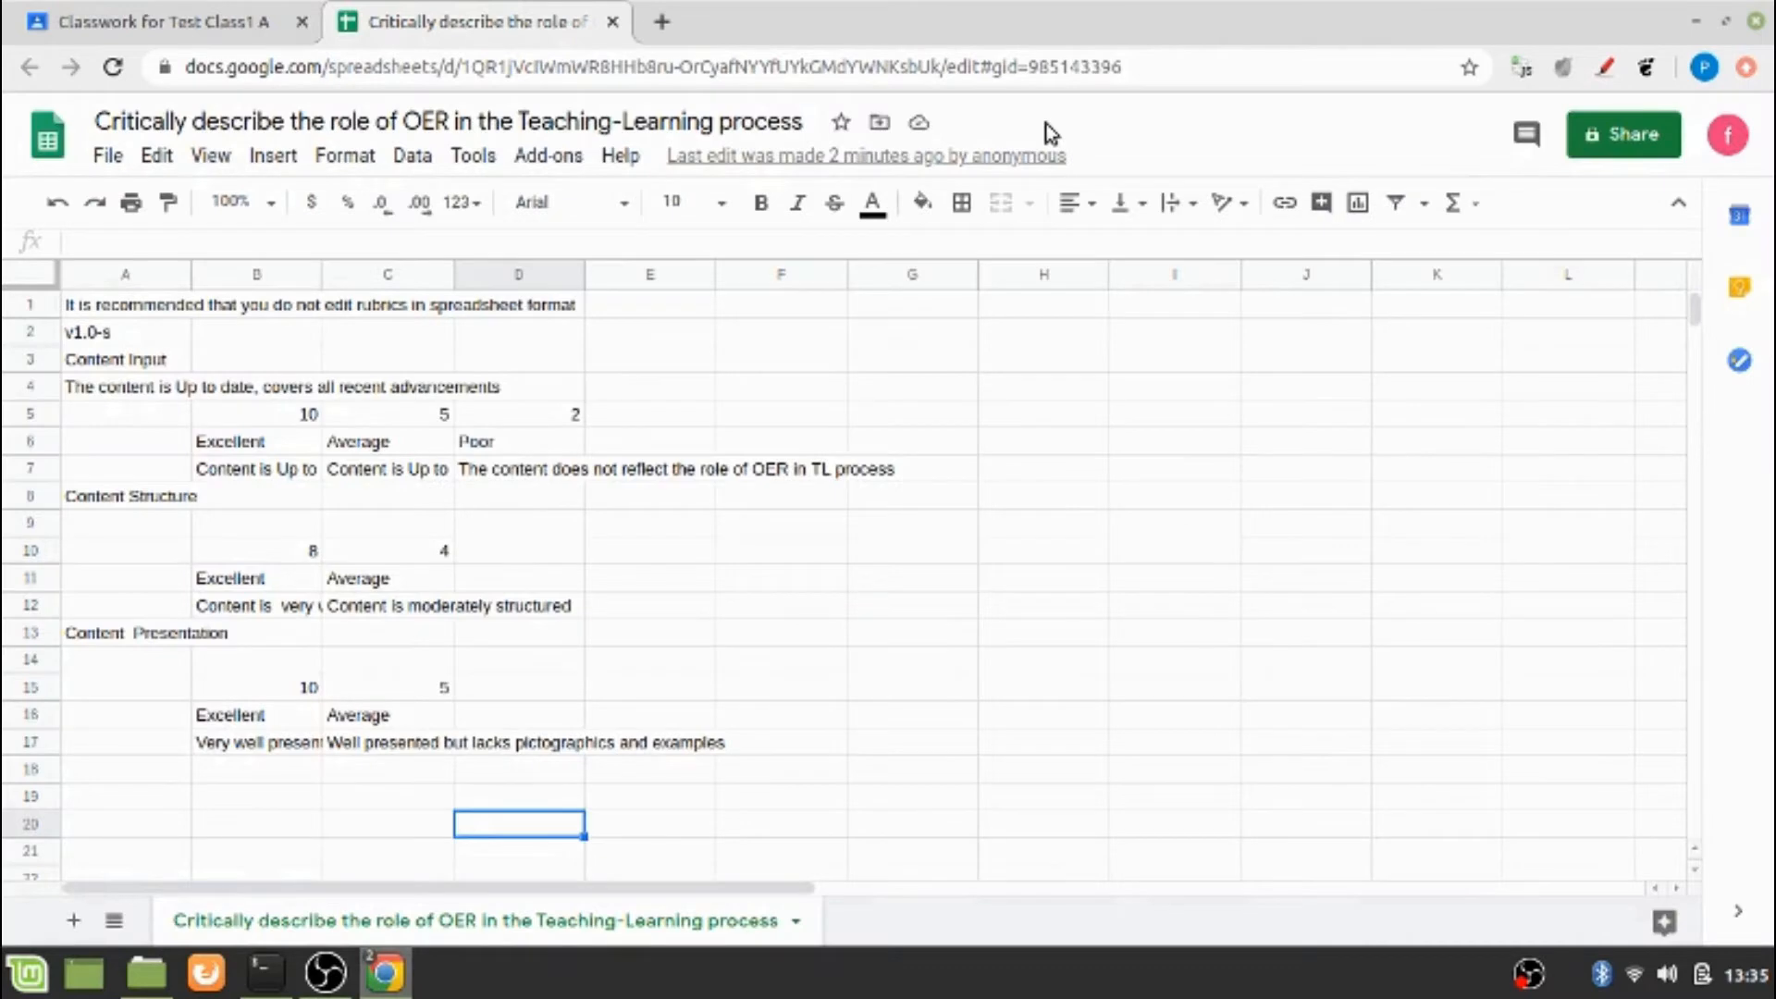
Close the rubric and assign "Critically describe the role of OER in the Teaching-Learning process" to all students of Test Class1 A
{"action": "left_click_drag", "start_coordinate": [1772, 433], "coordinate": [1772, 307]}
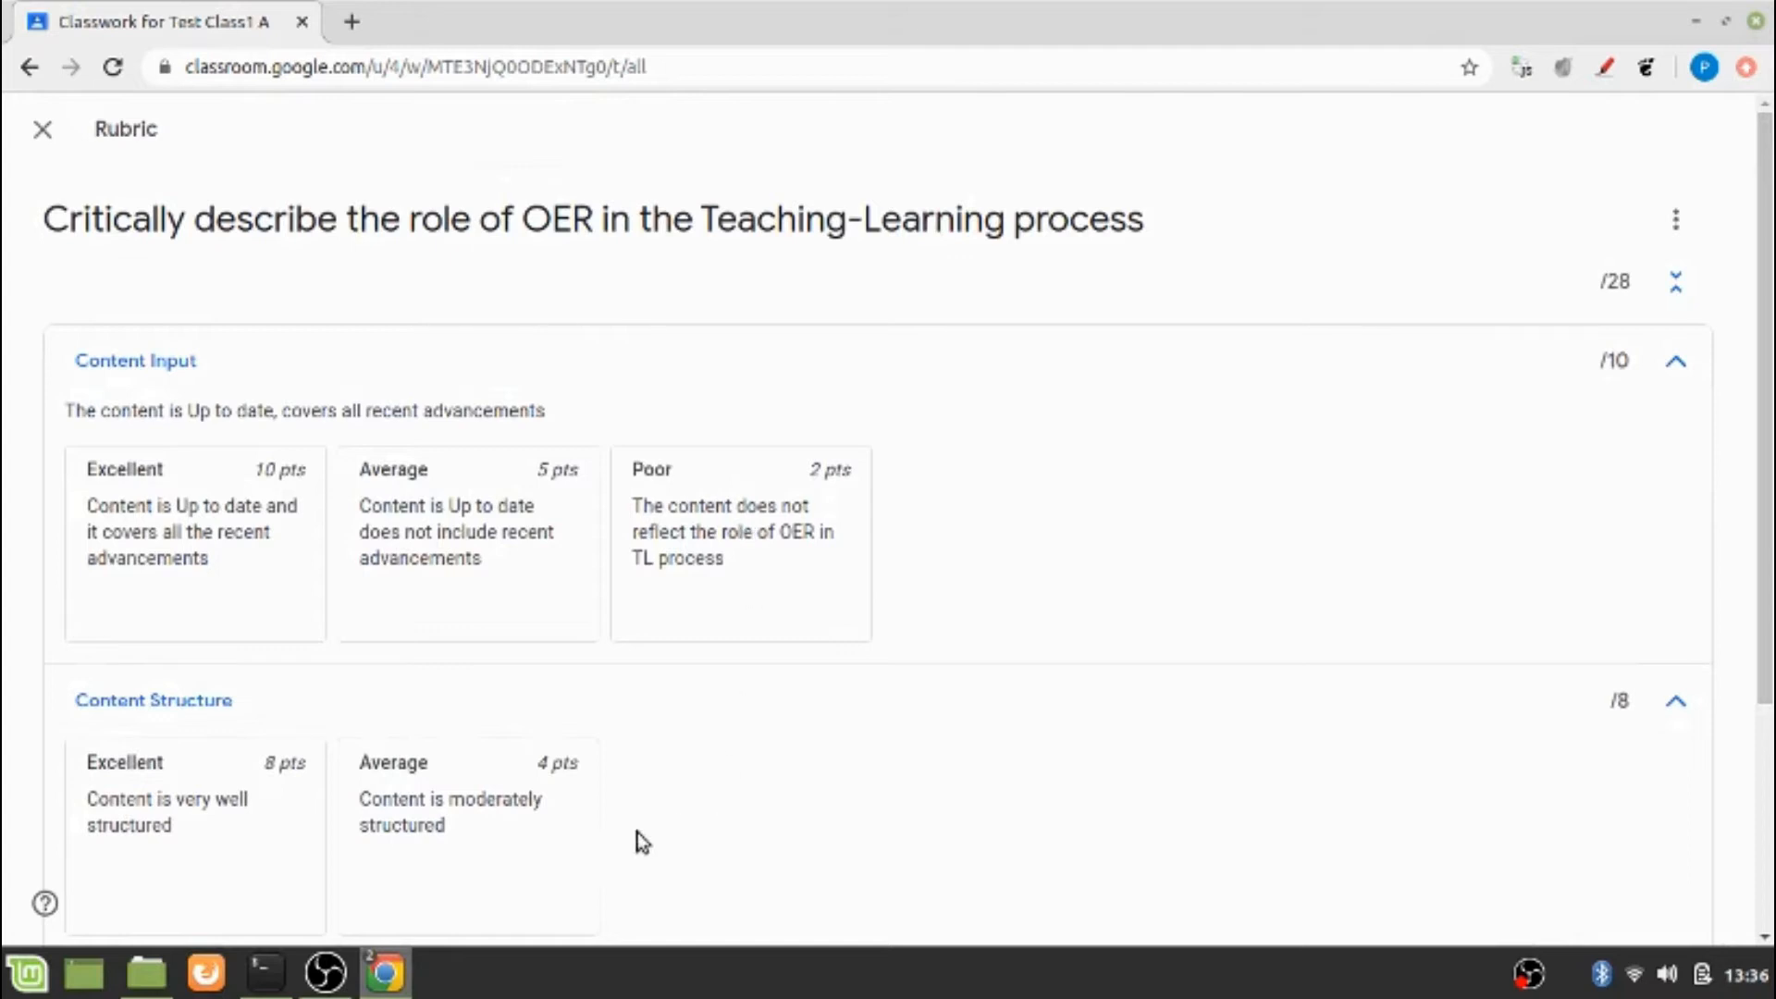
{"action": "left_click", "coordinate": [43, 129]}
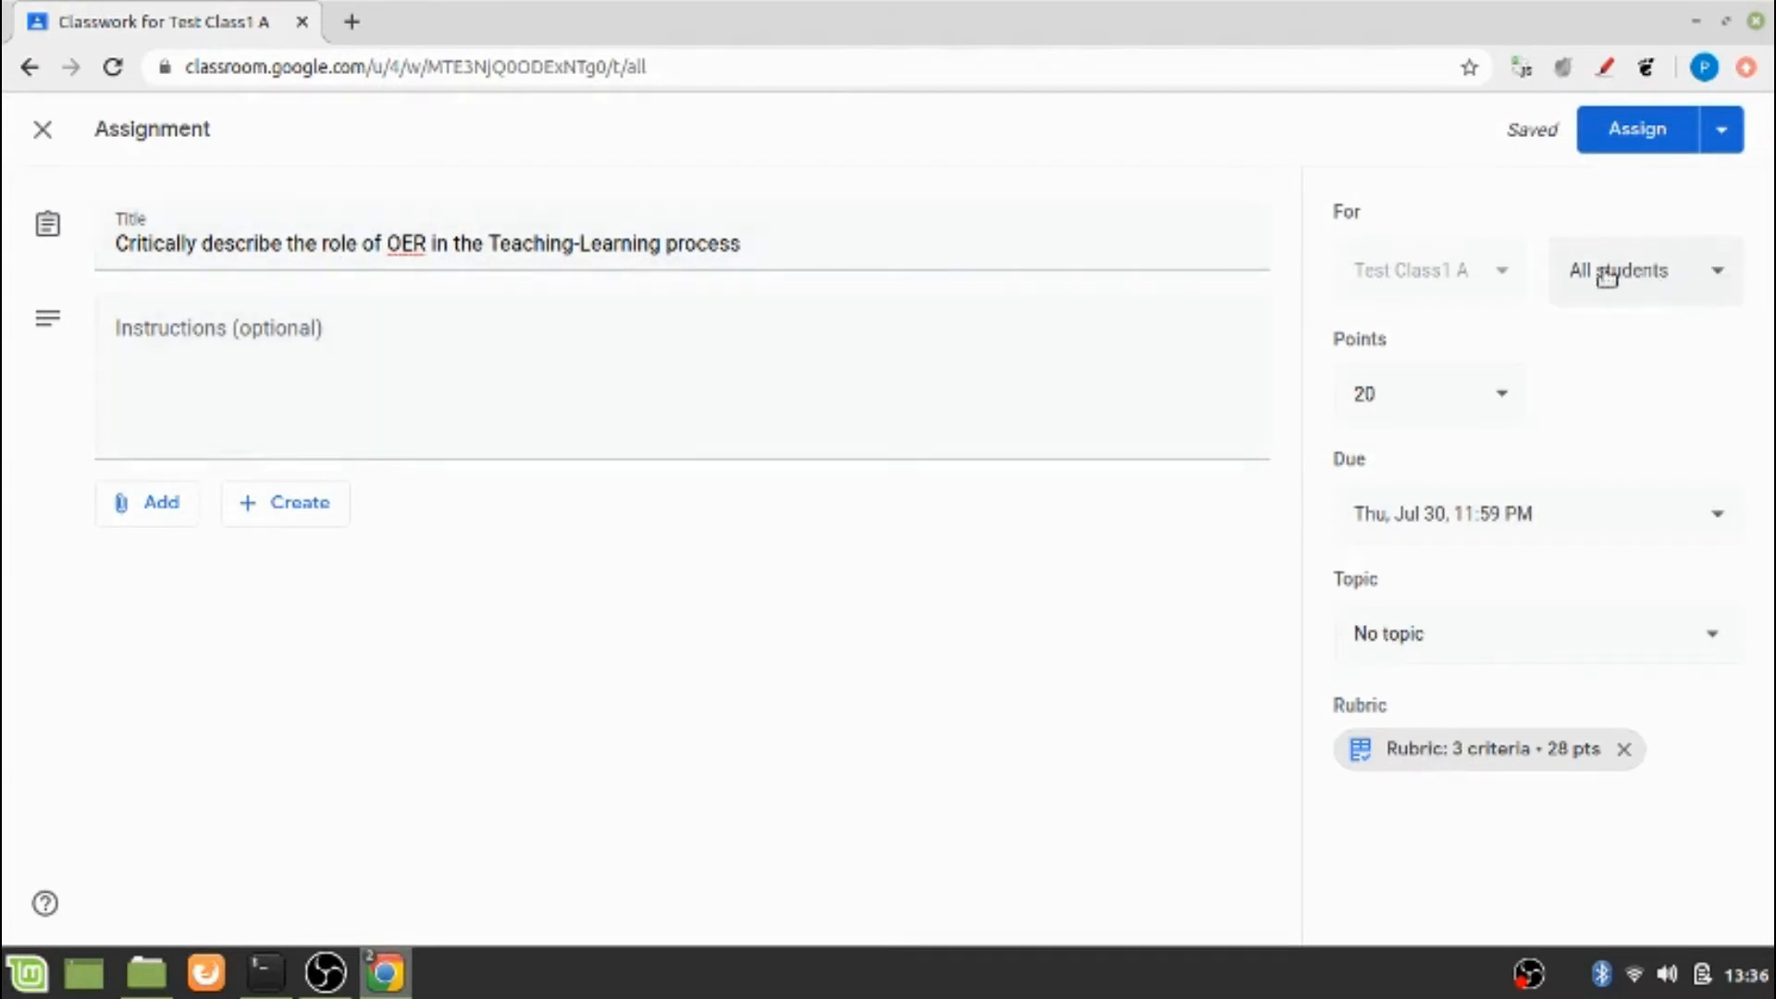
{"action": "left_click", "coordinate": [1653, 144]}
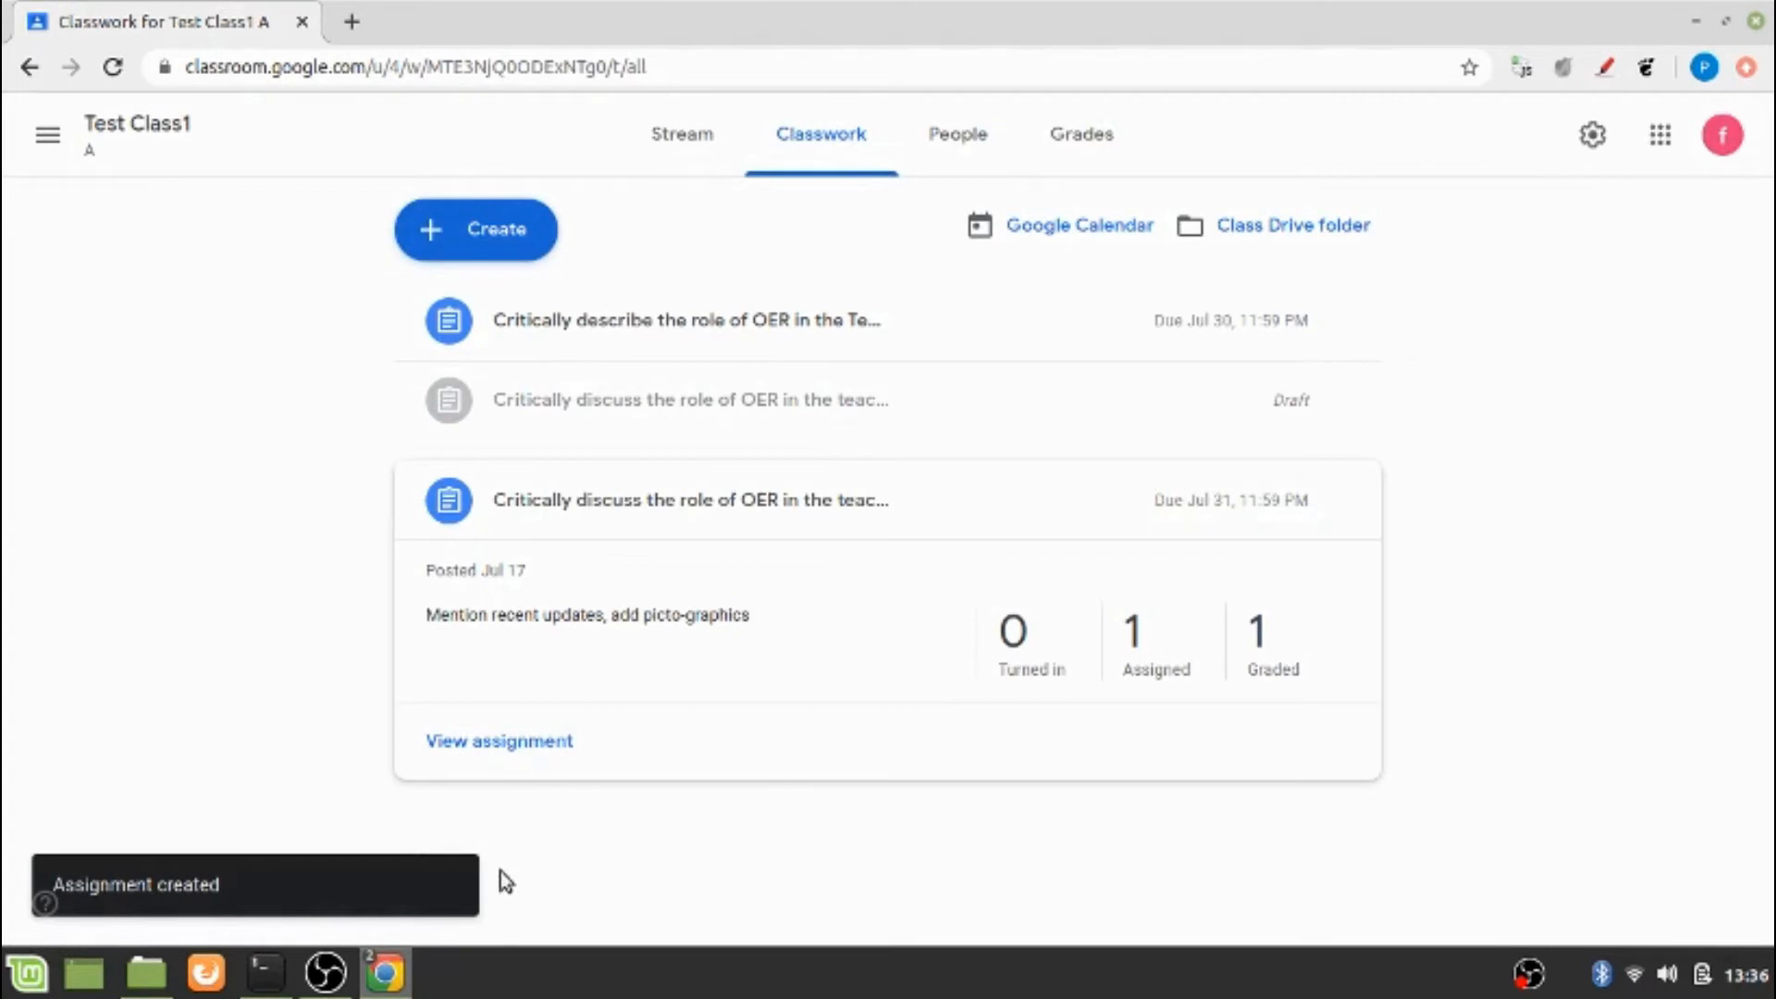
Switch to the student's browser window and open the newly posted assignment about describing the role of OER
{"action": "left_click", "coordinate": [385, 972]}
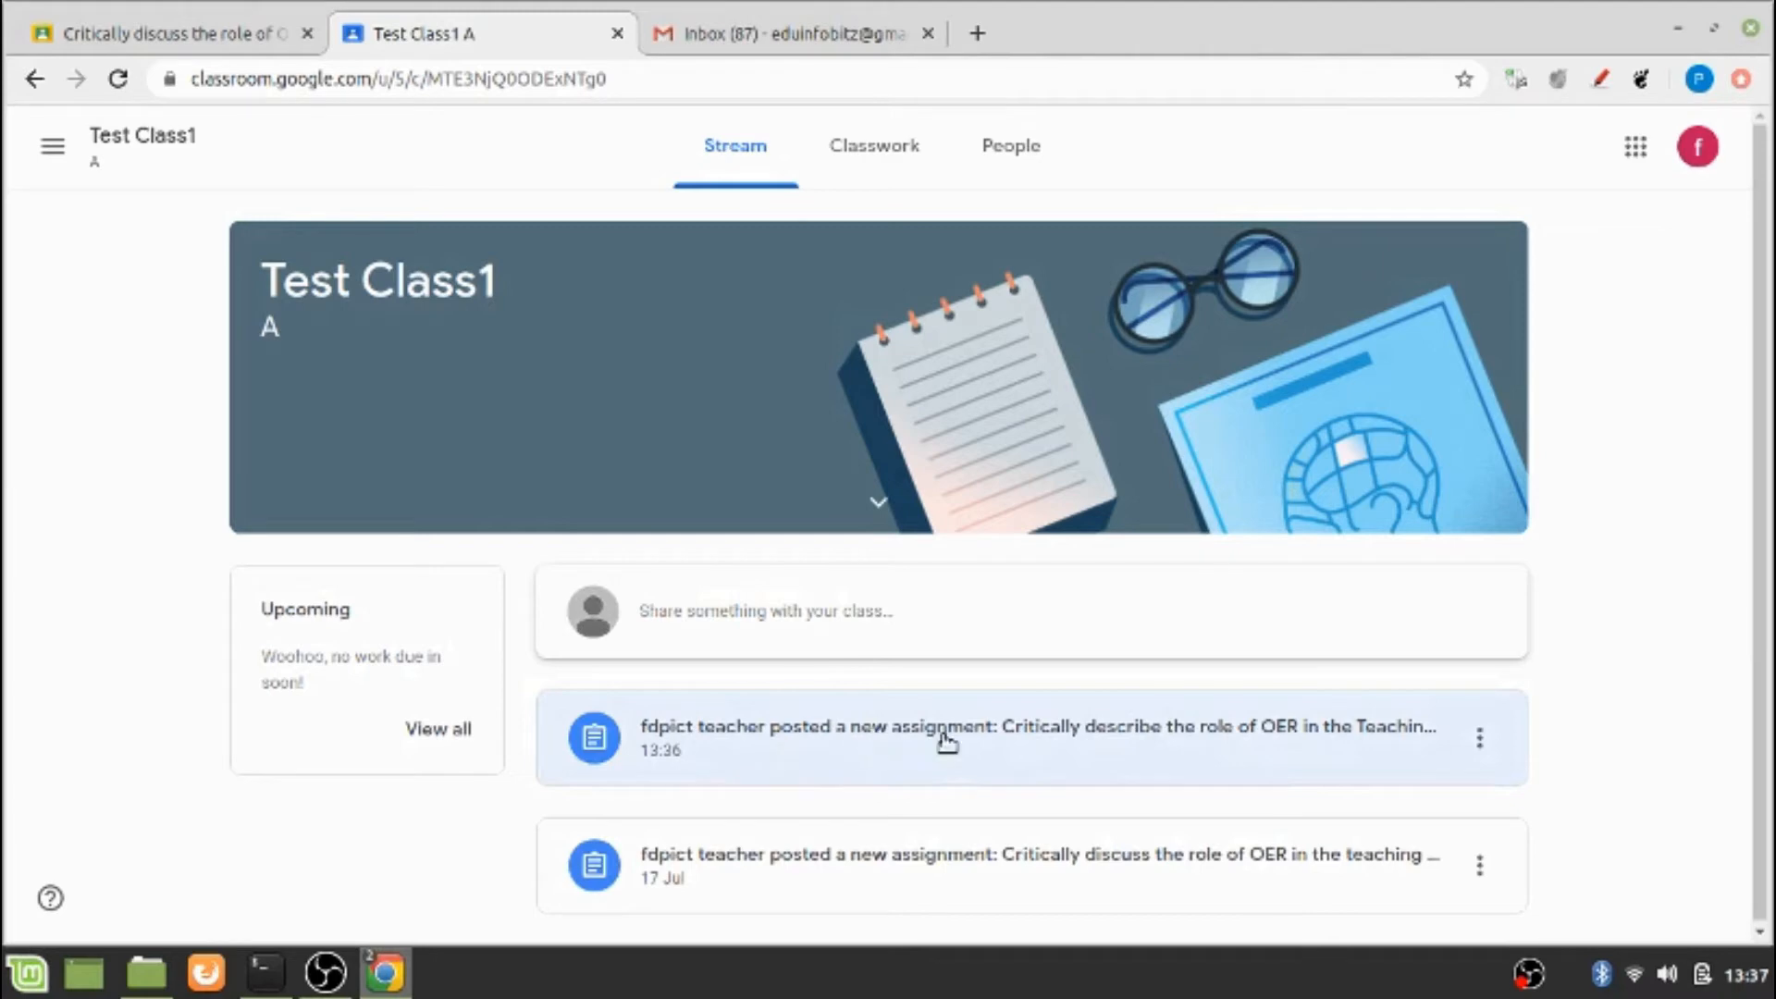
{"action": "left_click", "coordinate": [1358, 743]}
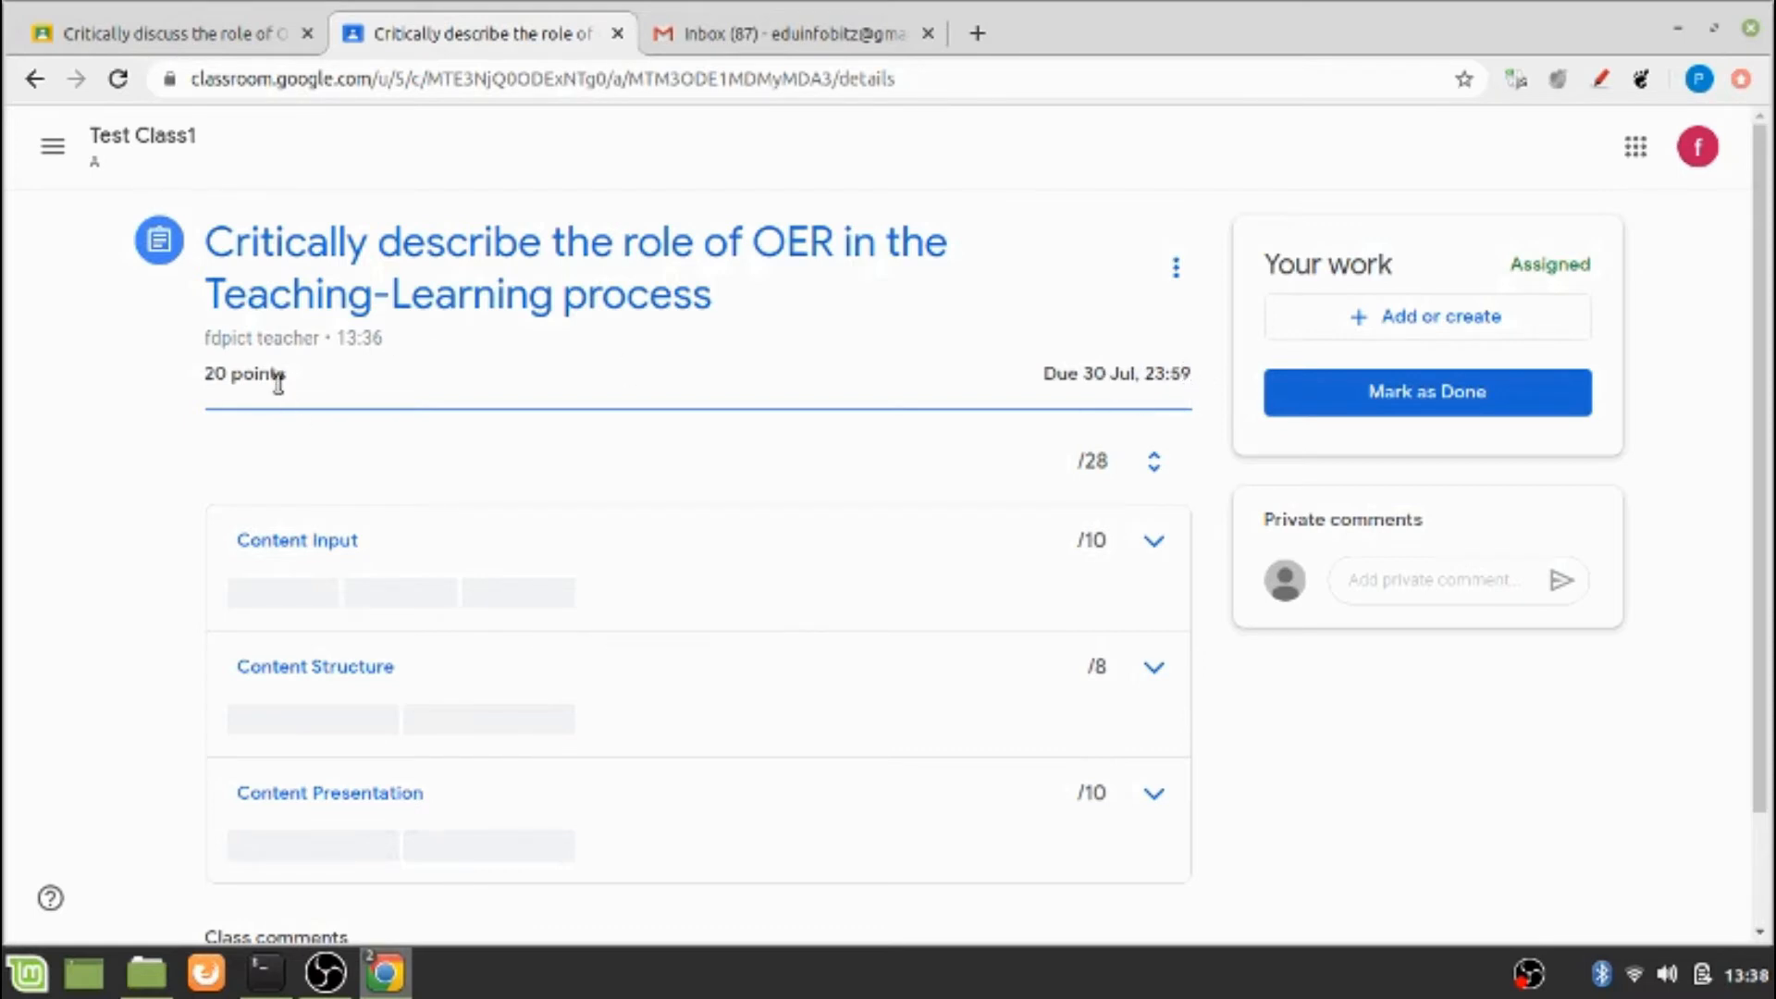
Examine the levels of the Content Input, Content Structure and Content Presentation criteria in the student's rubric, collapsing each one again
{"action": "scroll", "coordinate": [278, 379], "scroll_direction": "down", "scroll_amount": 3}
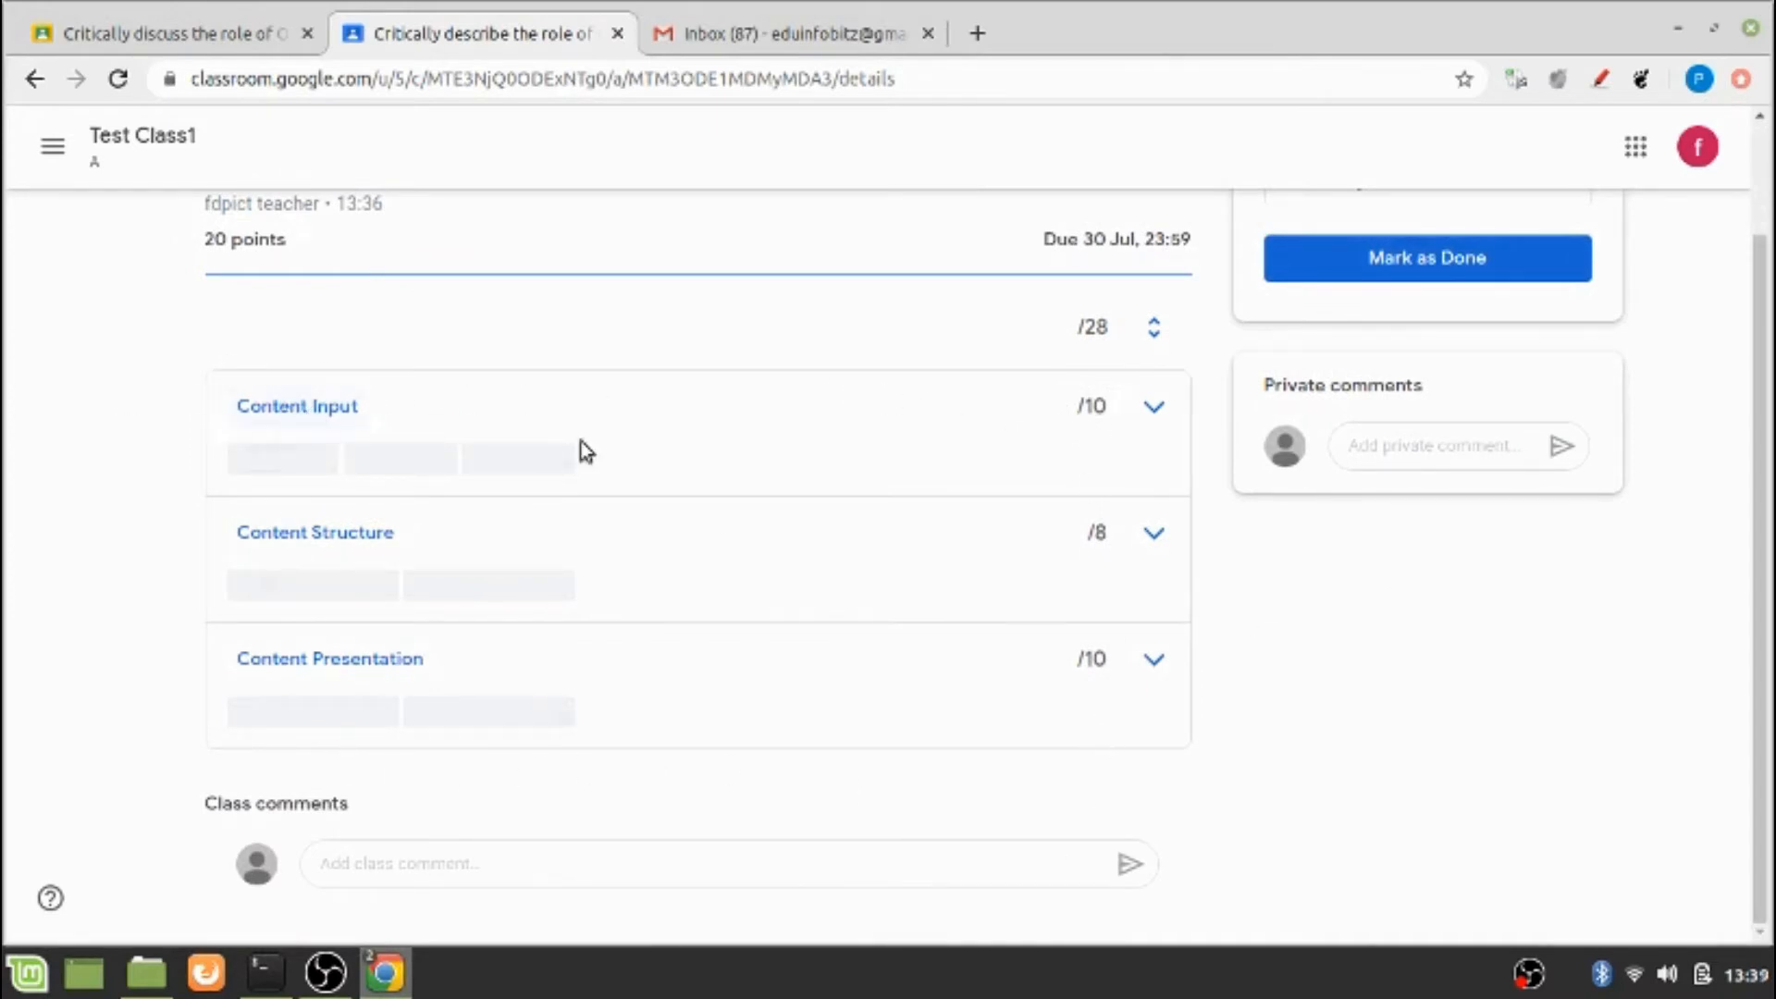
{"action": "left_click", "coordinate": [1170, 424]}
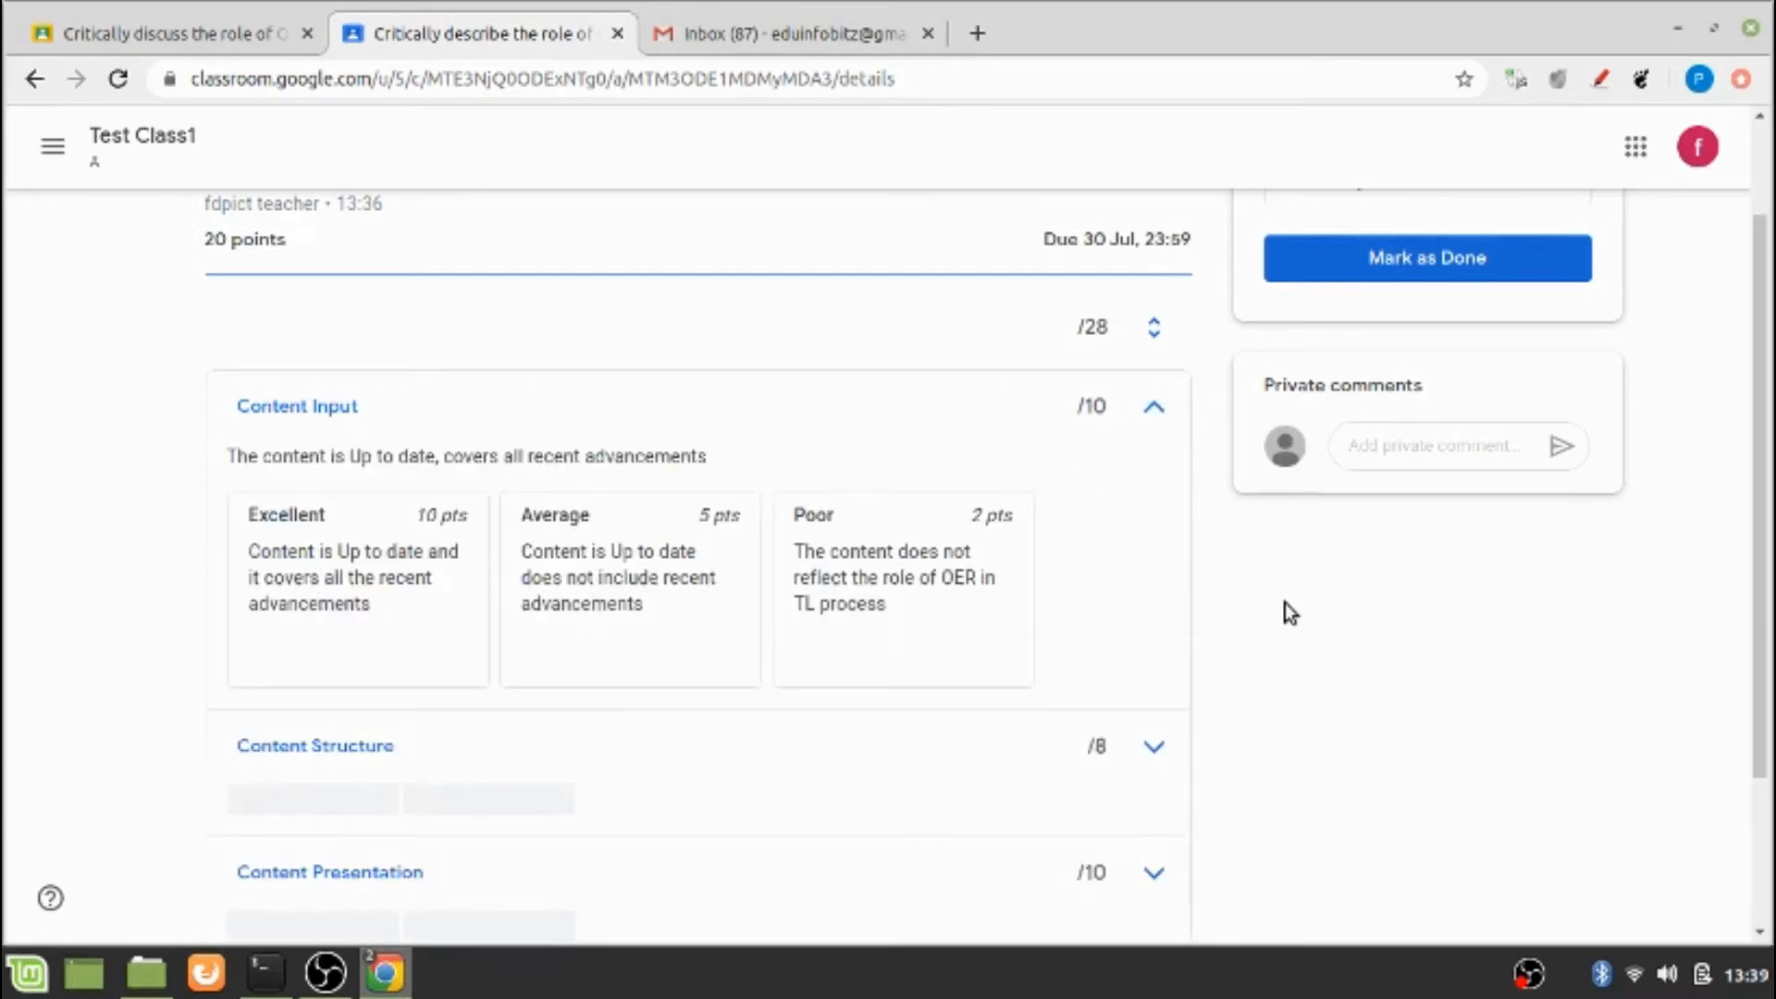
{"action": "left_click", "coordinate": [1158, 409]}
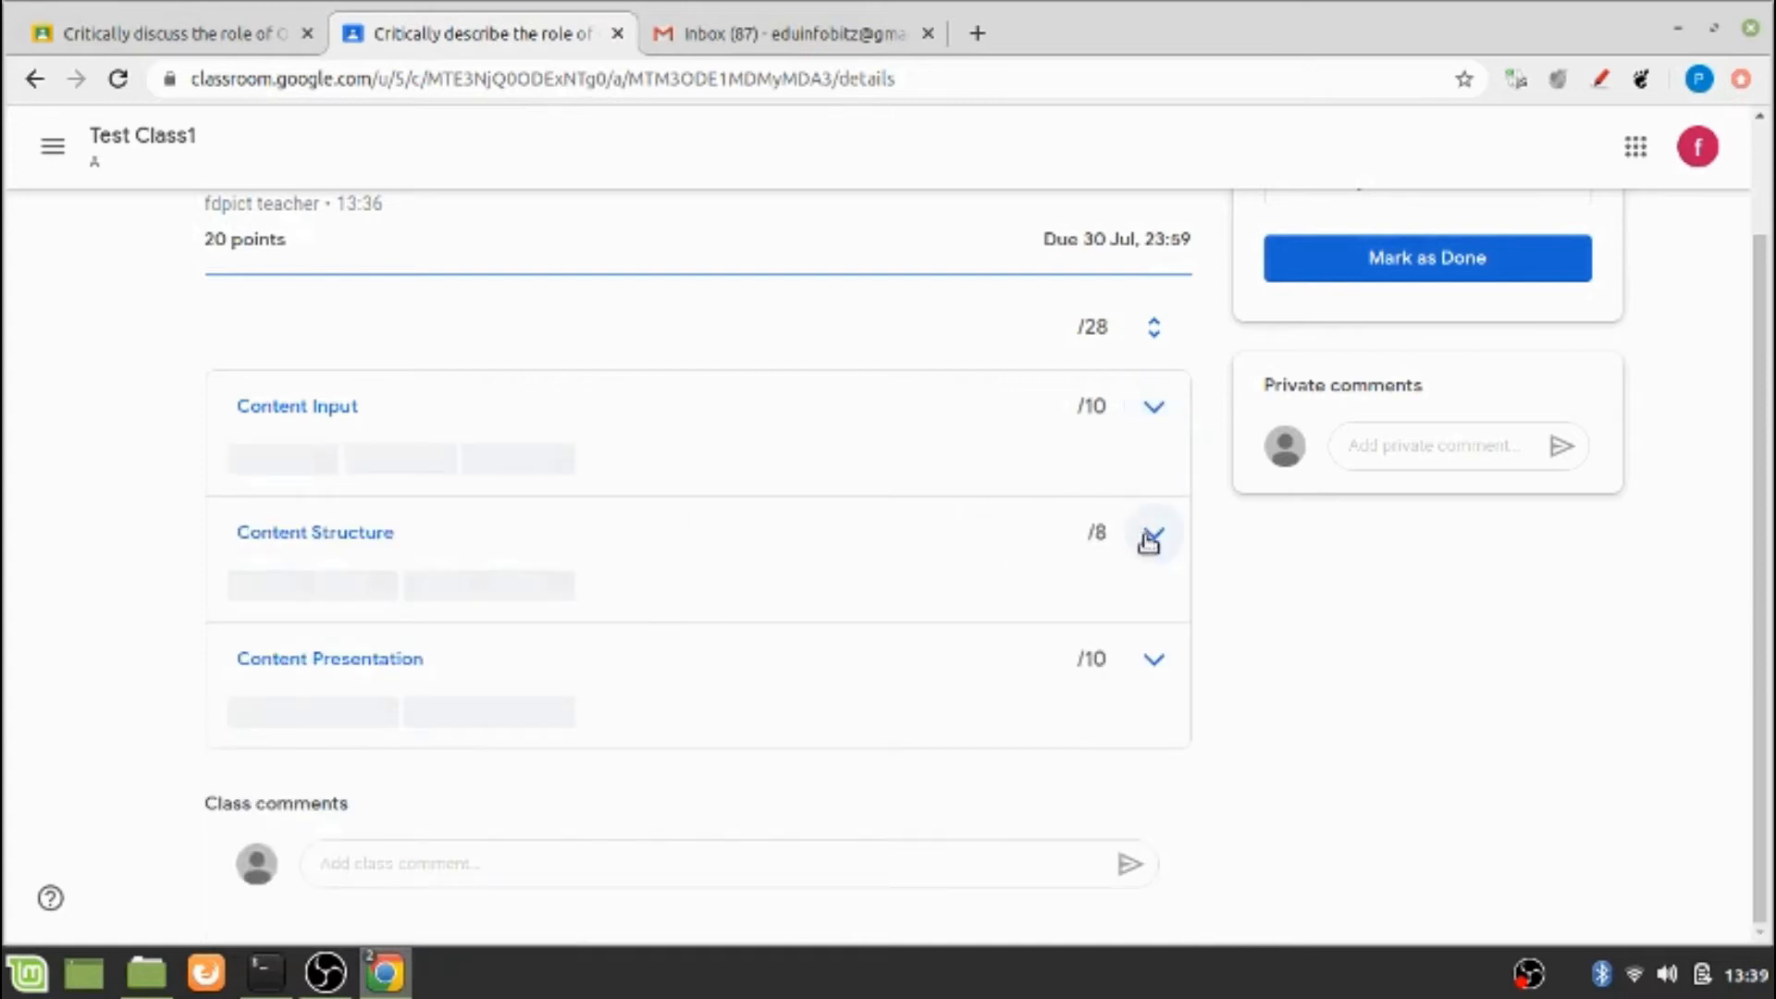
{"action": "left_click", "coordinate": [1154, 533]}
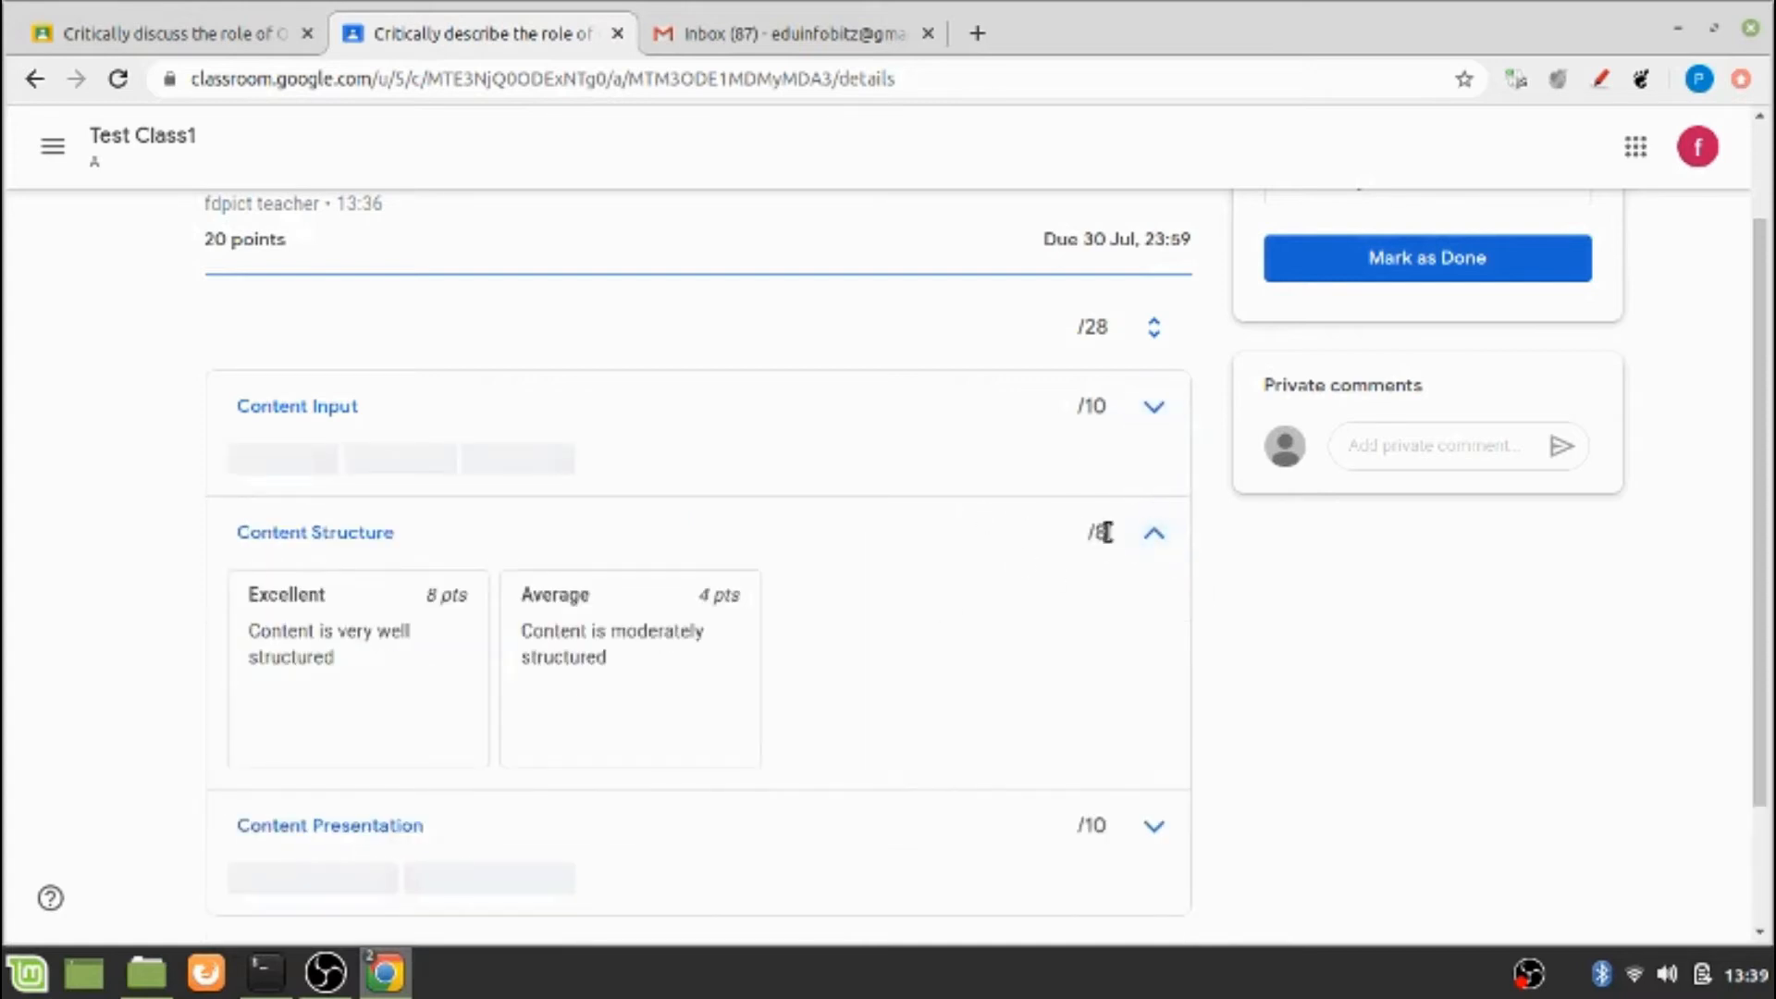
{"action": "left_click", "coordinate": [1163, 533]}
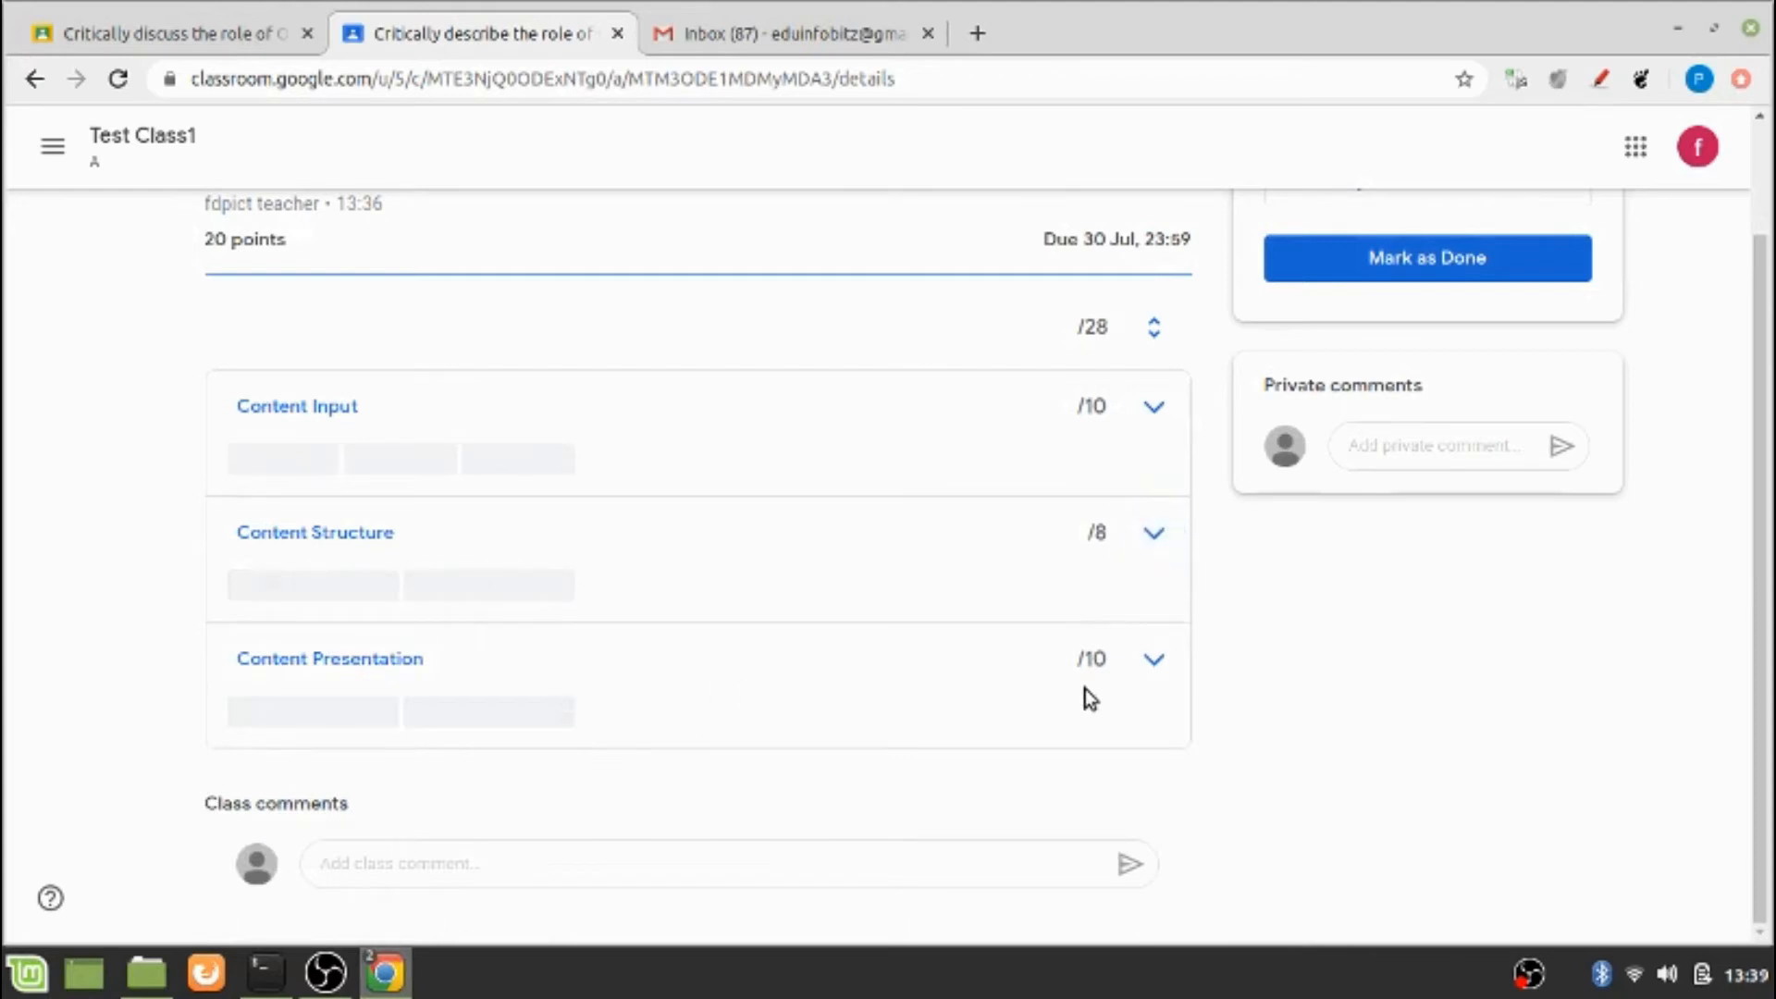
{"action": "left_click", "coordinate": [1155, 668]}
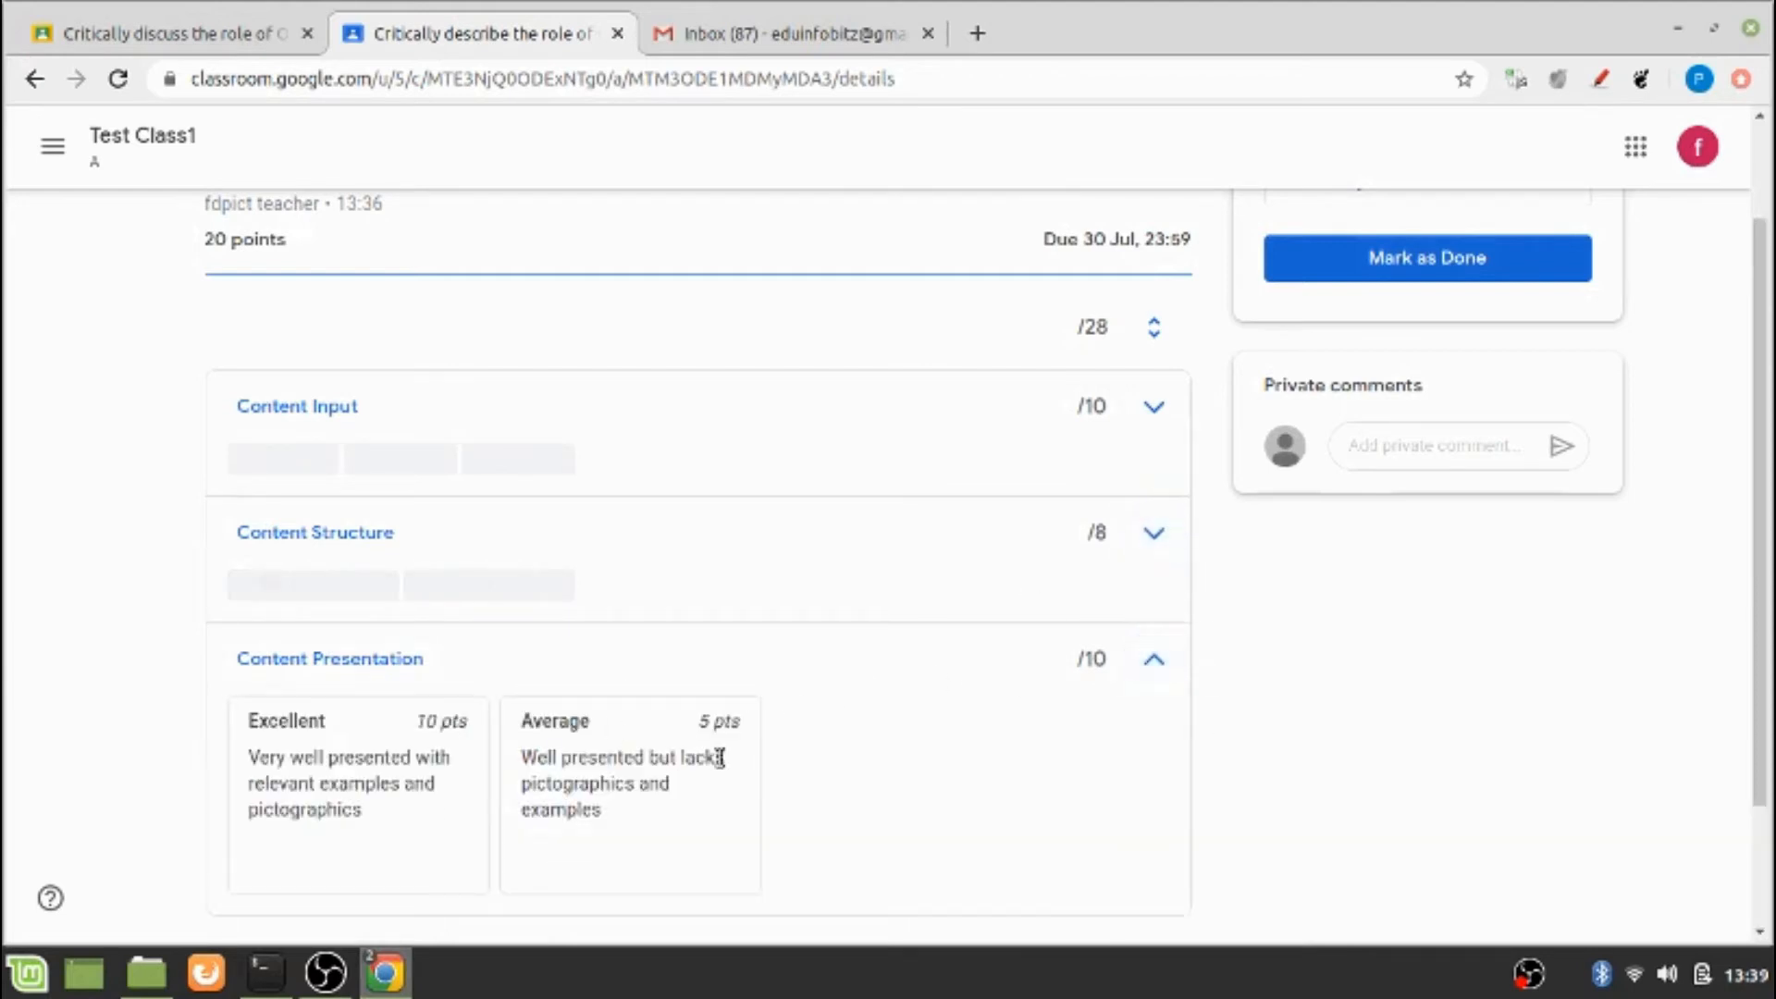
{"action": "left_click", "coordinate": [1165, 661]}
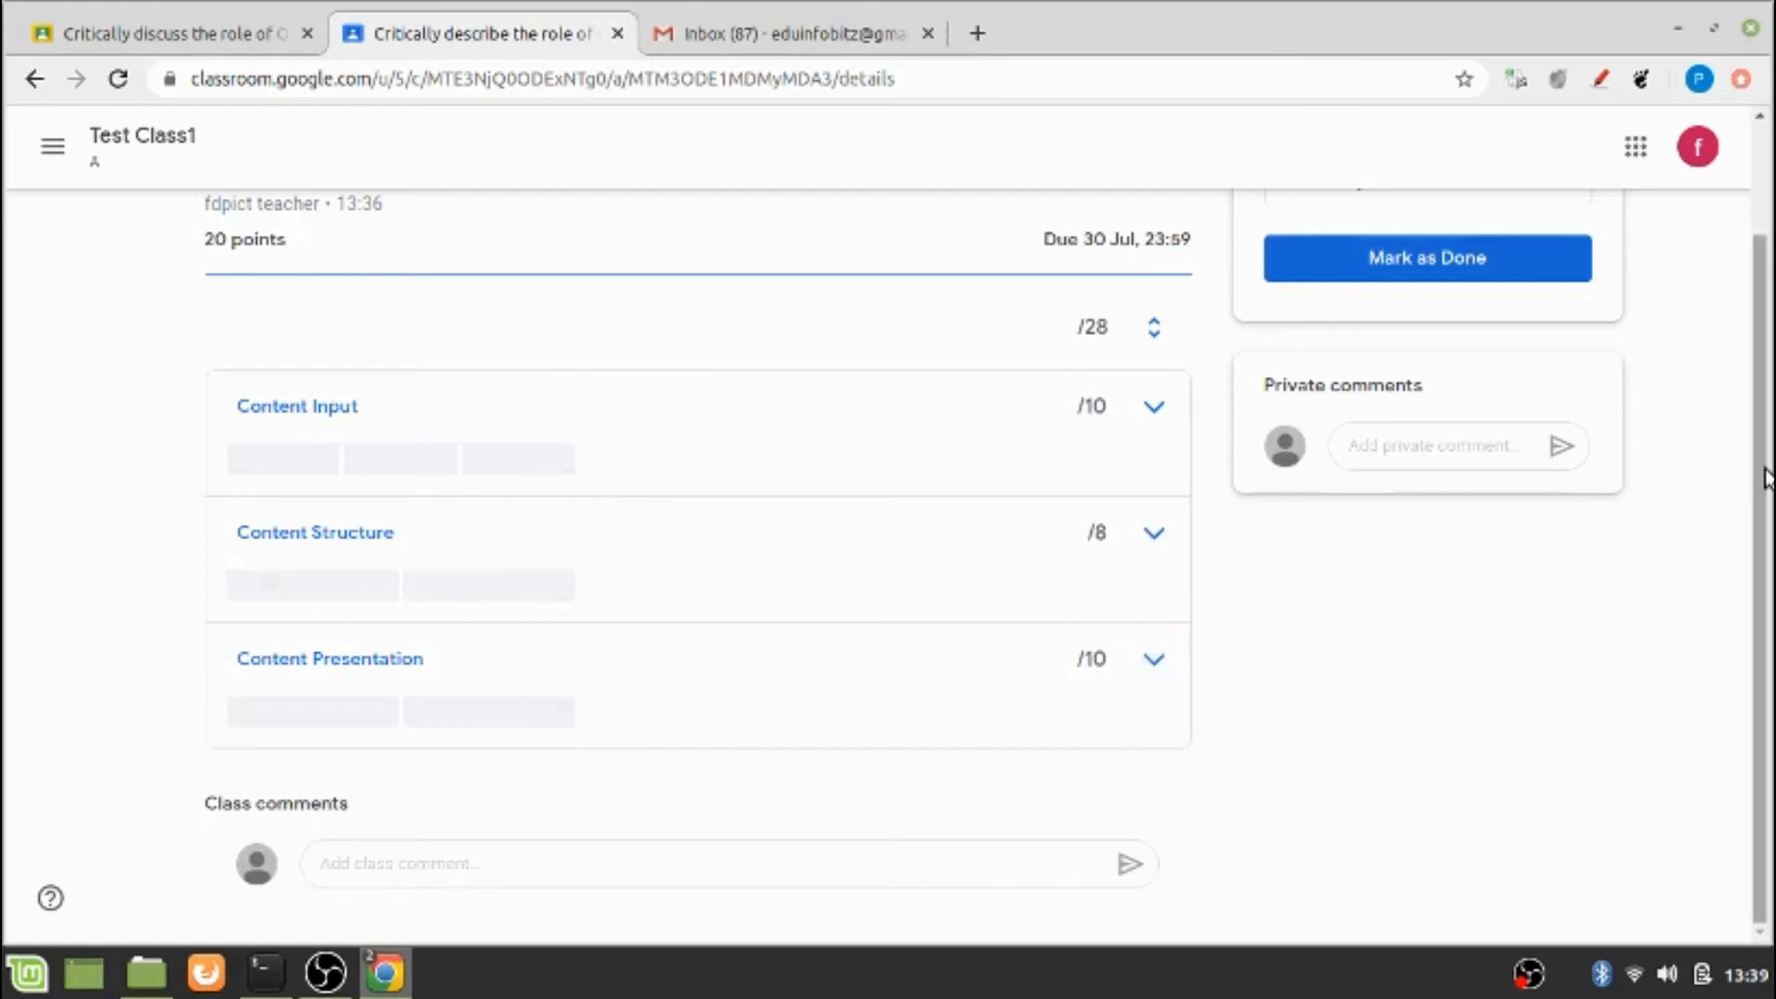
Upload the Word file "Role of teacher in ICT mediated teaching & communictn.docx" as the student's work and hand it in
{"action": "scroll", "coordinate": [1747, 476], "scroll_direction": "up", "scroll_amount": 2}
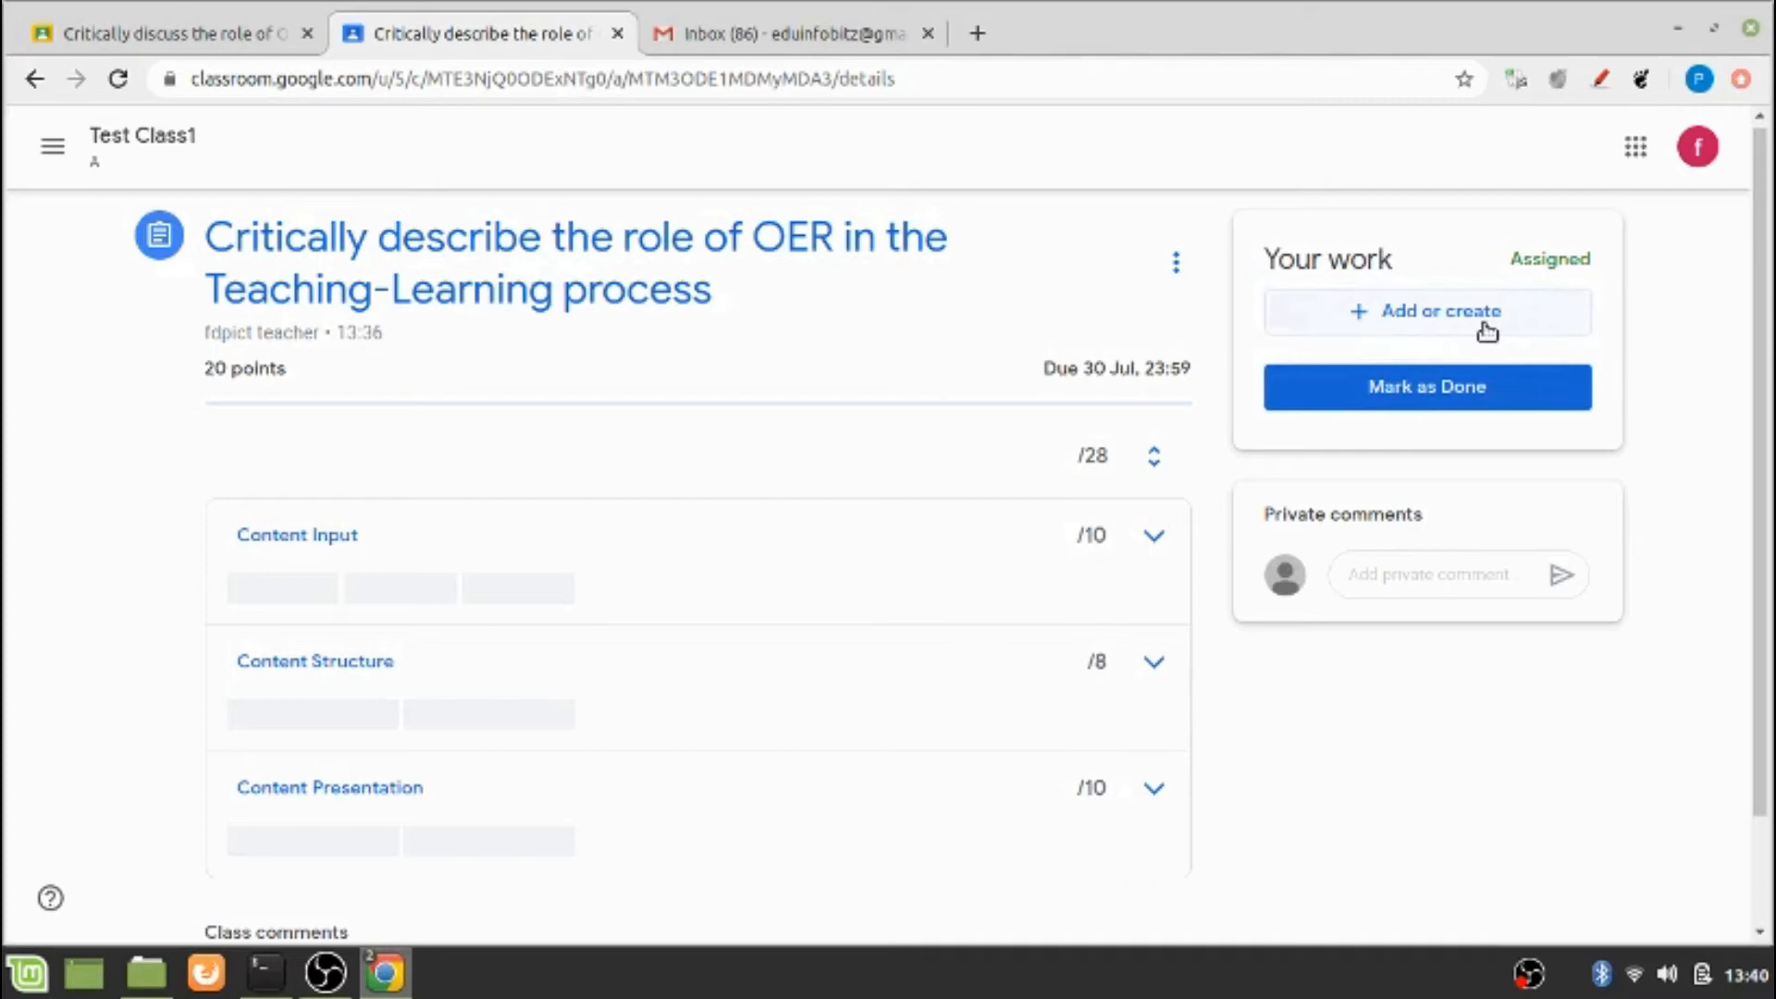
{"action": "left_click", "coordinate": [1487, 331]}
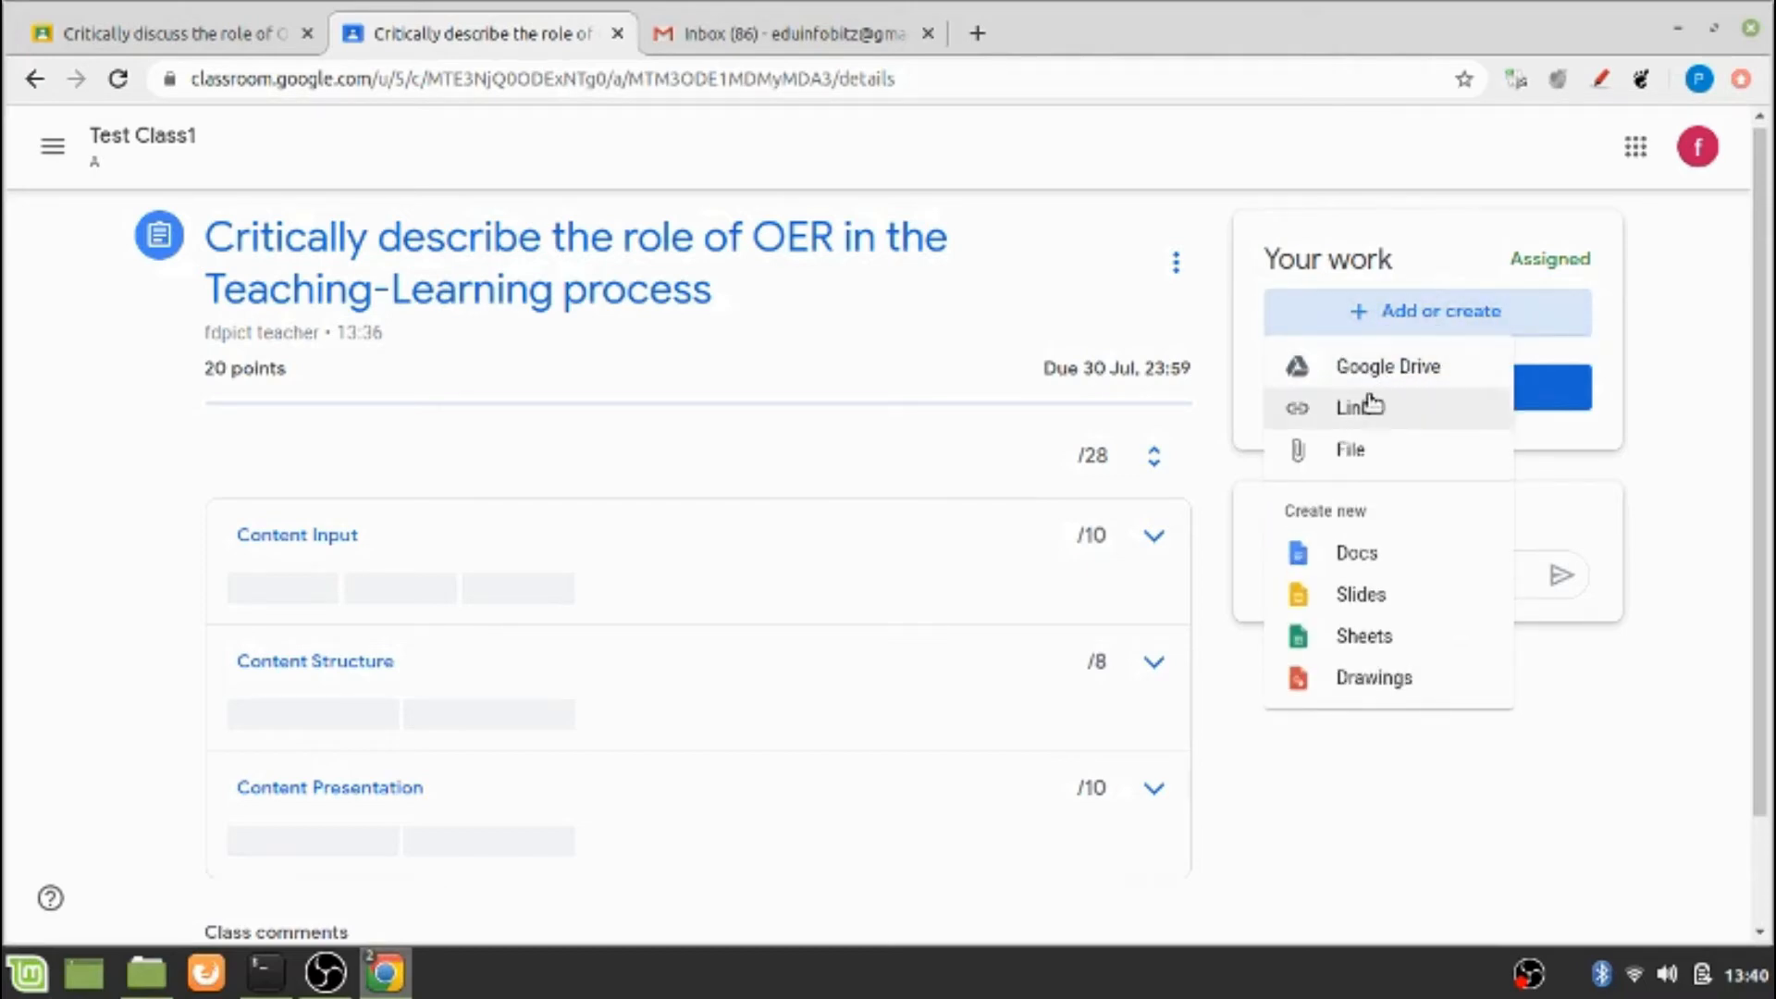
{"action": "left_click", "coordinate": [1364, 450]}
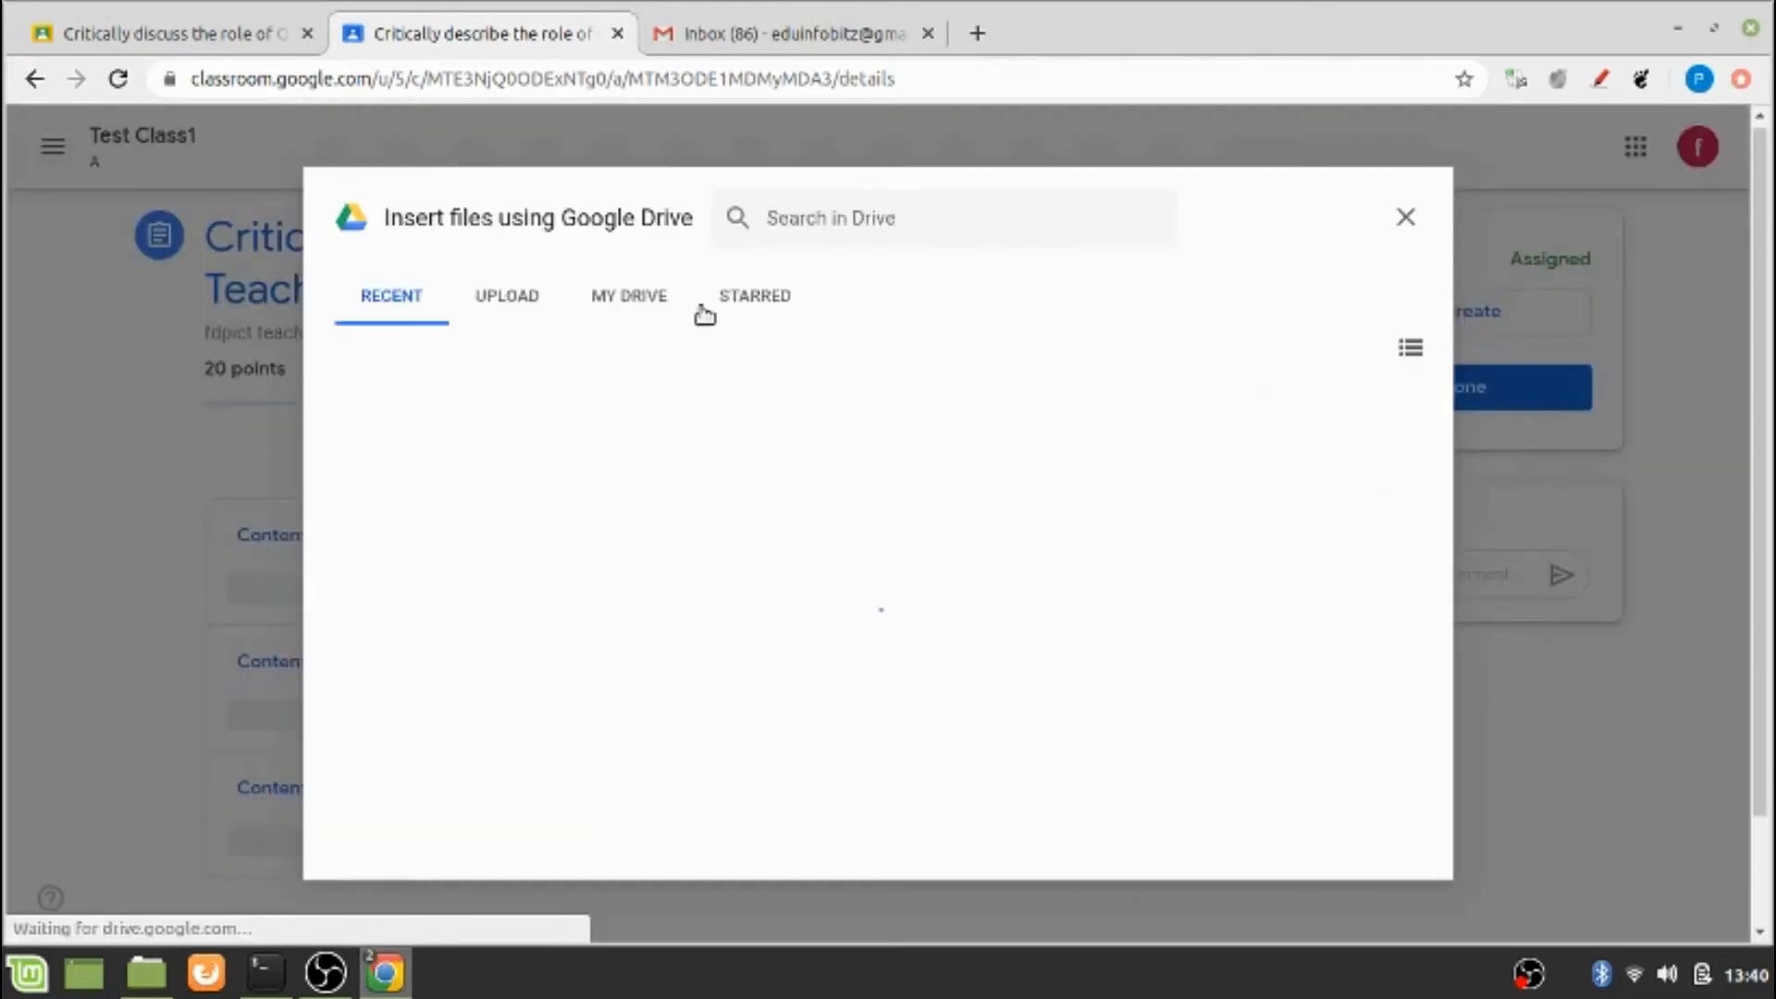
{"action": "left_click", "coordinate": [510, 298]}
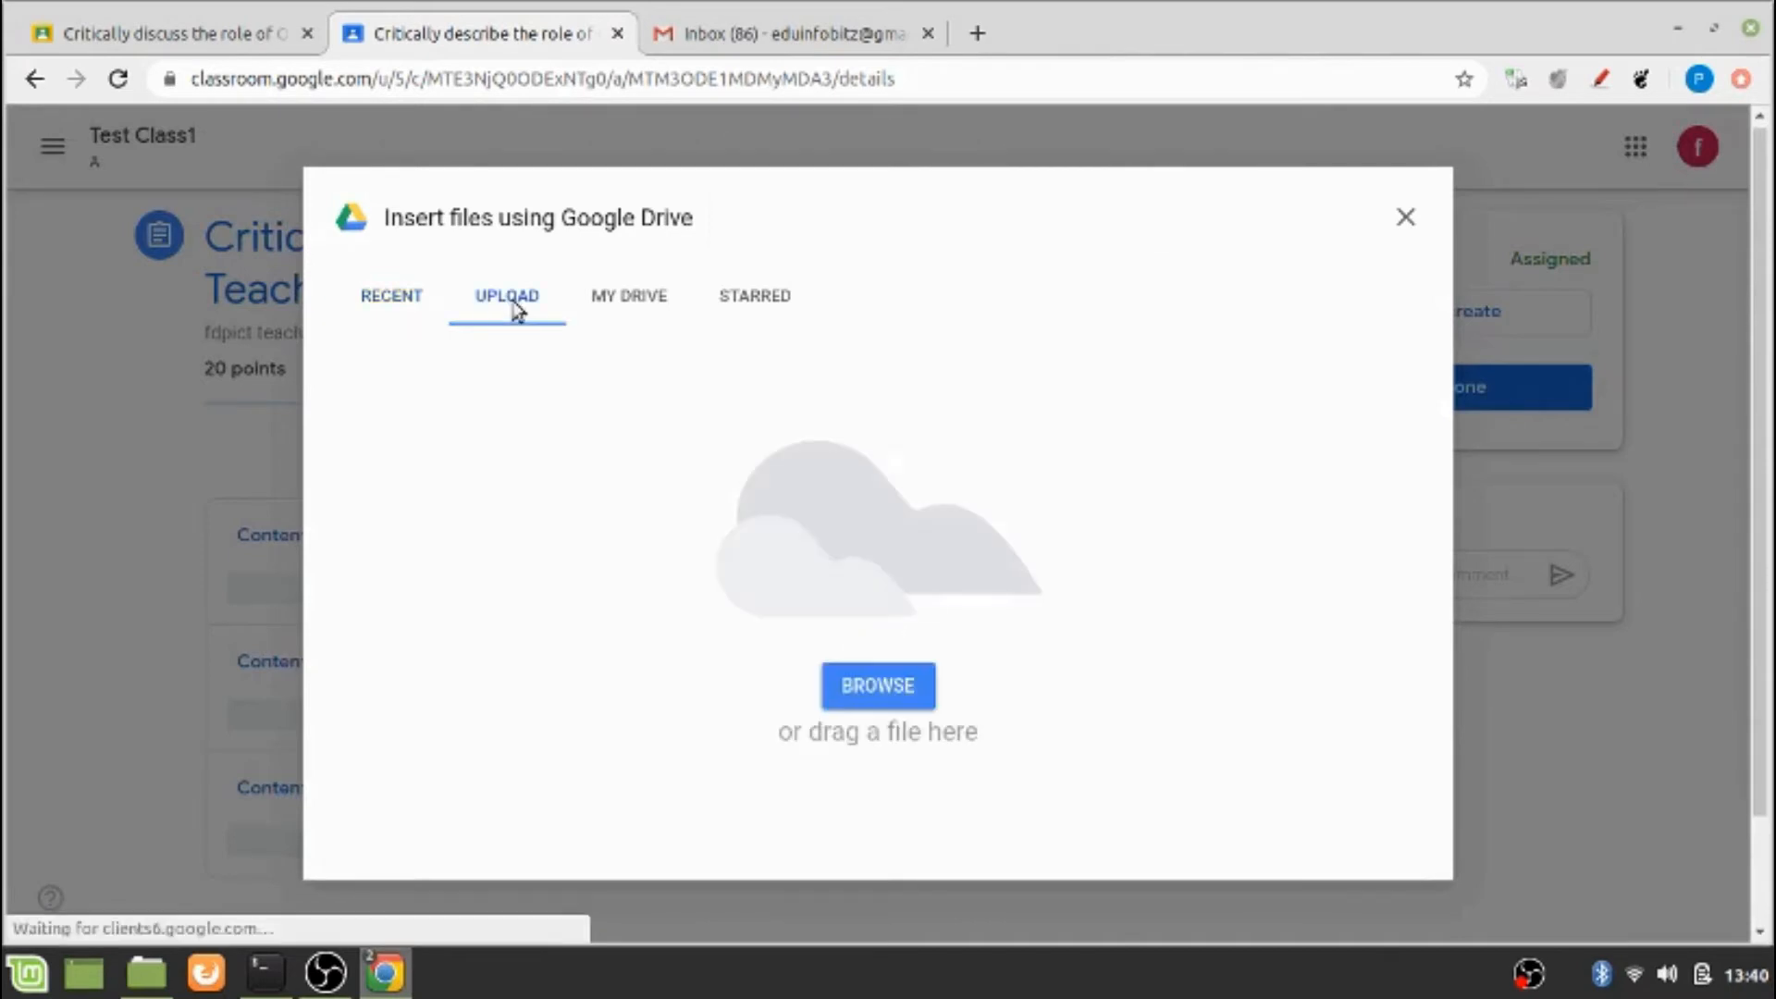
{"action": "left_click", "coordinate": [918, 706]}
{"action": "double_click", "coordinate": [363, 346]}
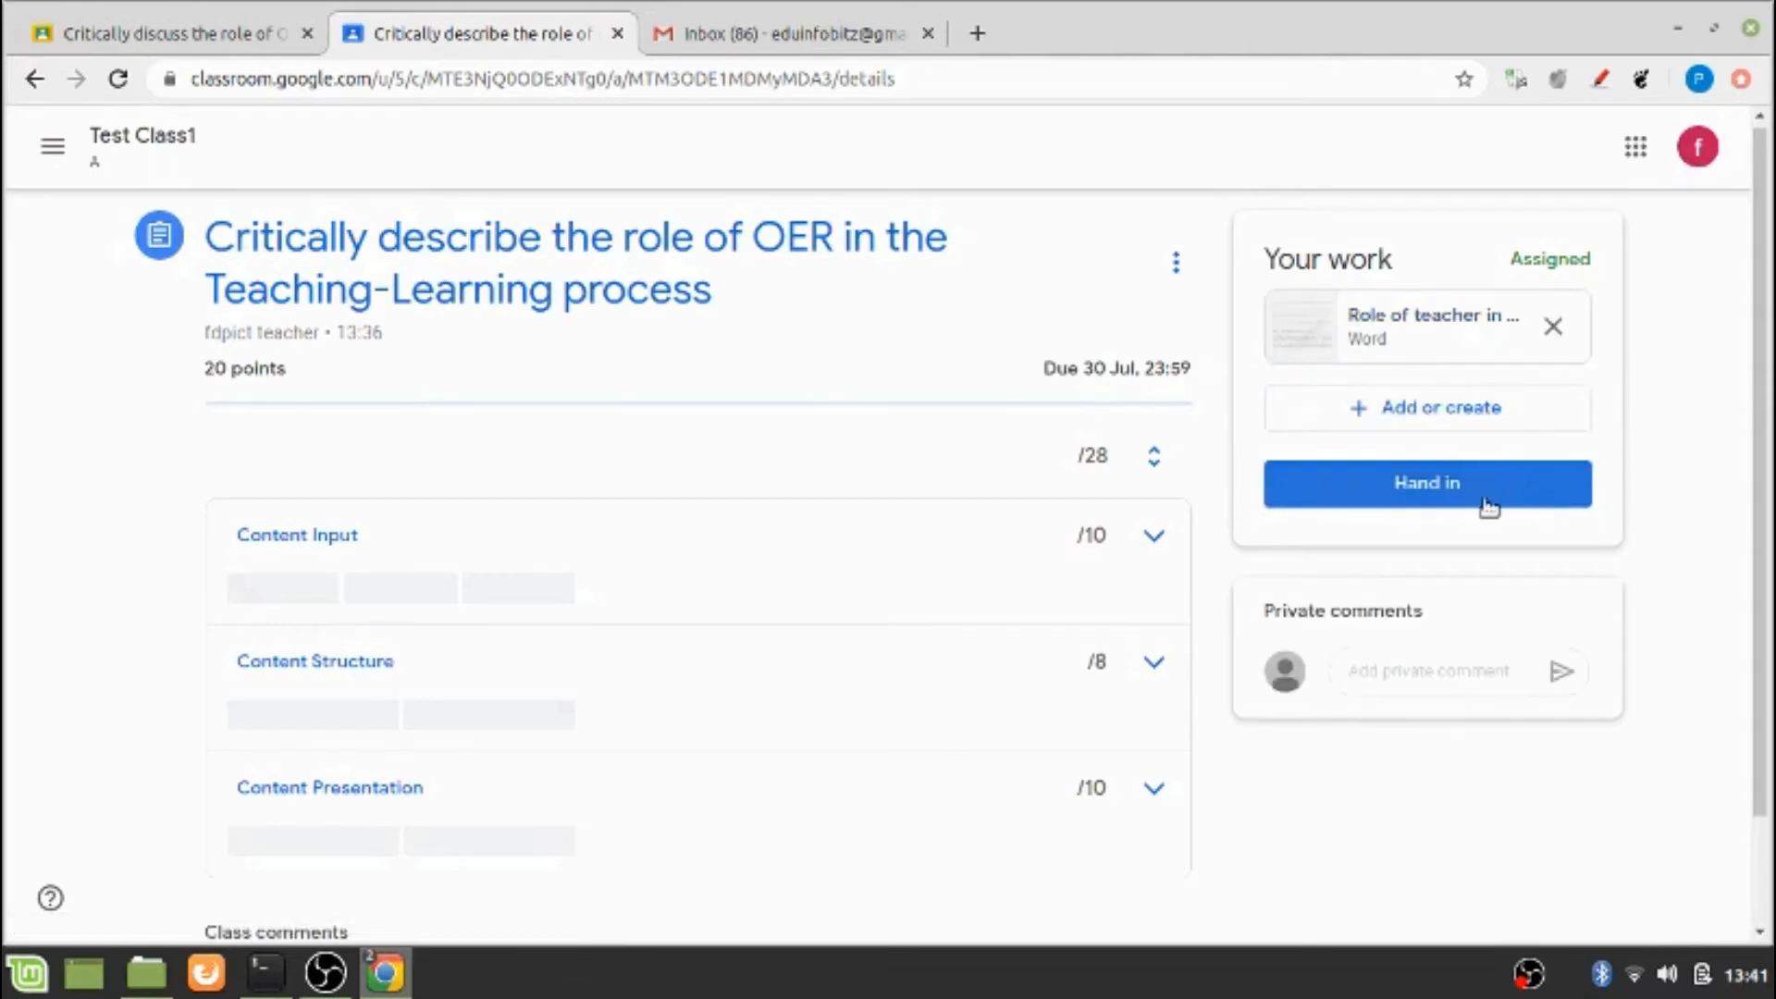
{"action": "left_click", "coordinate": [1460, 499]}
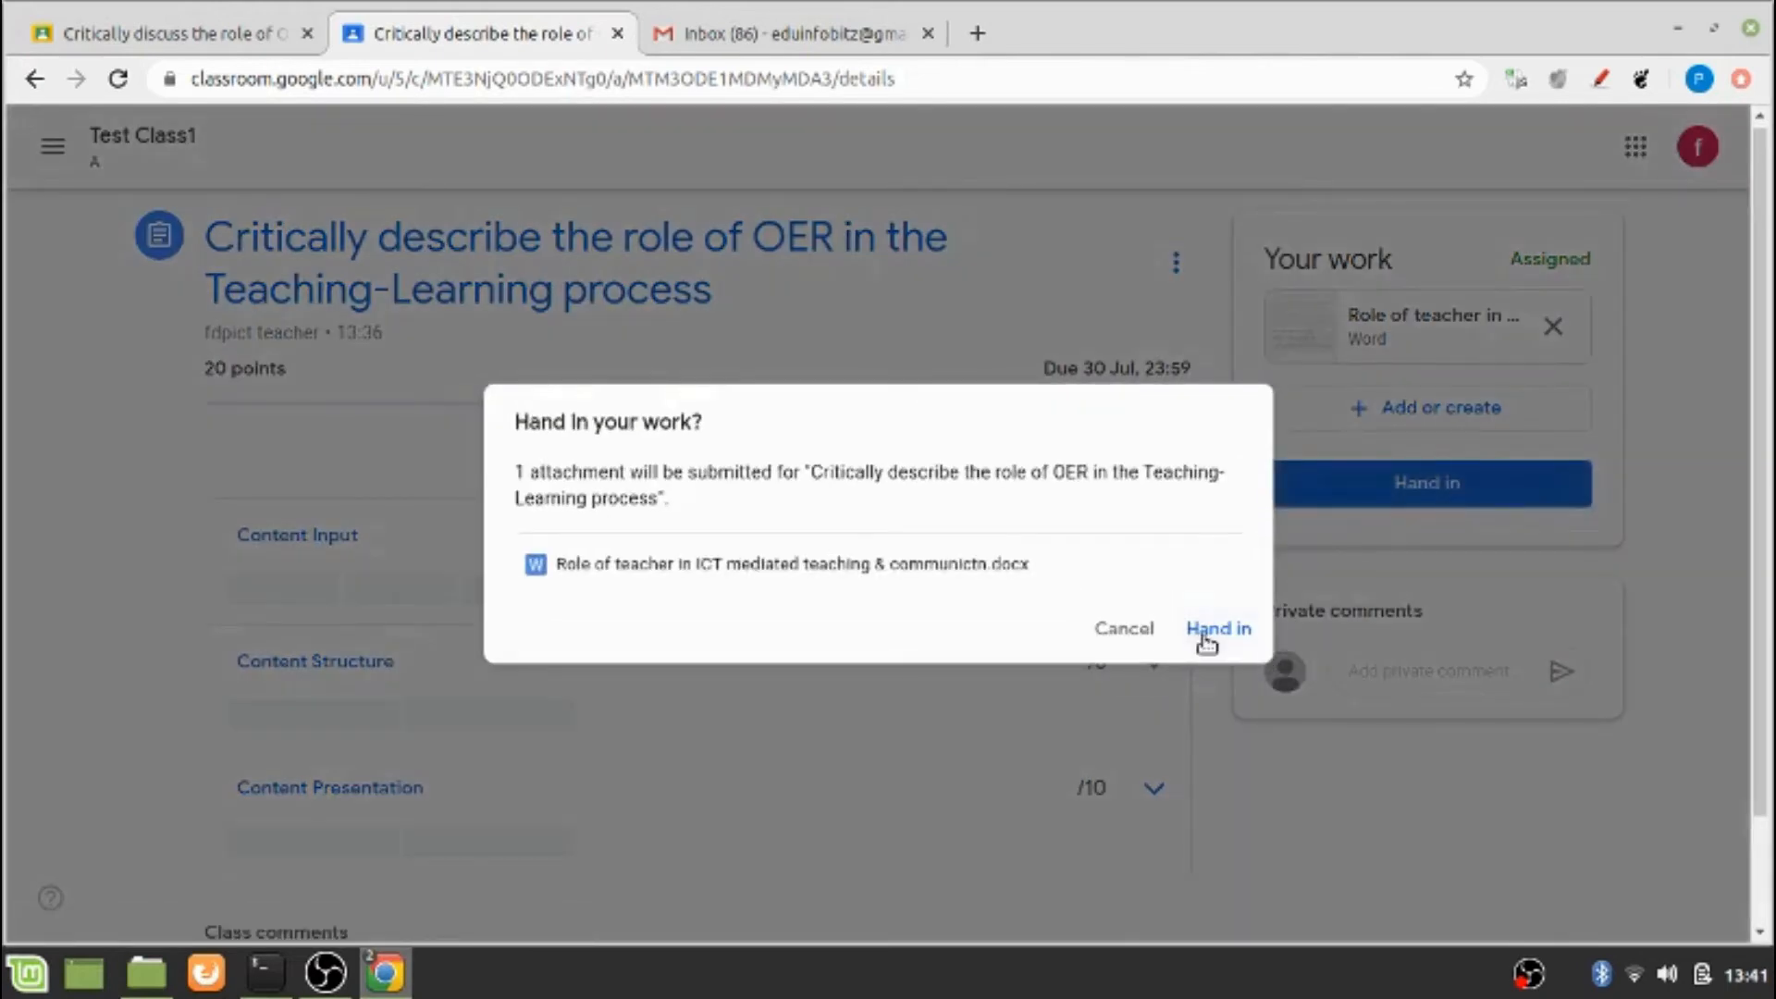
{"action": "left_click", "coordinate": [1206, 643]}
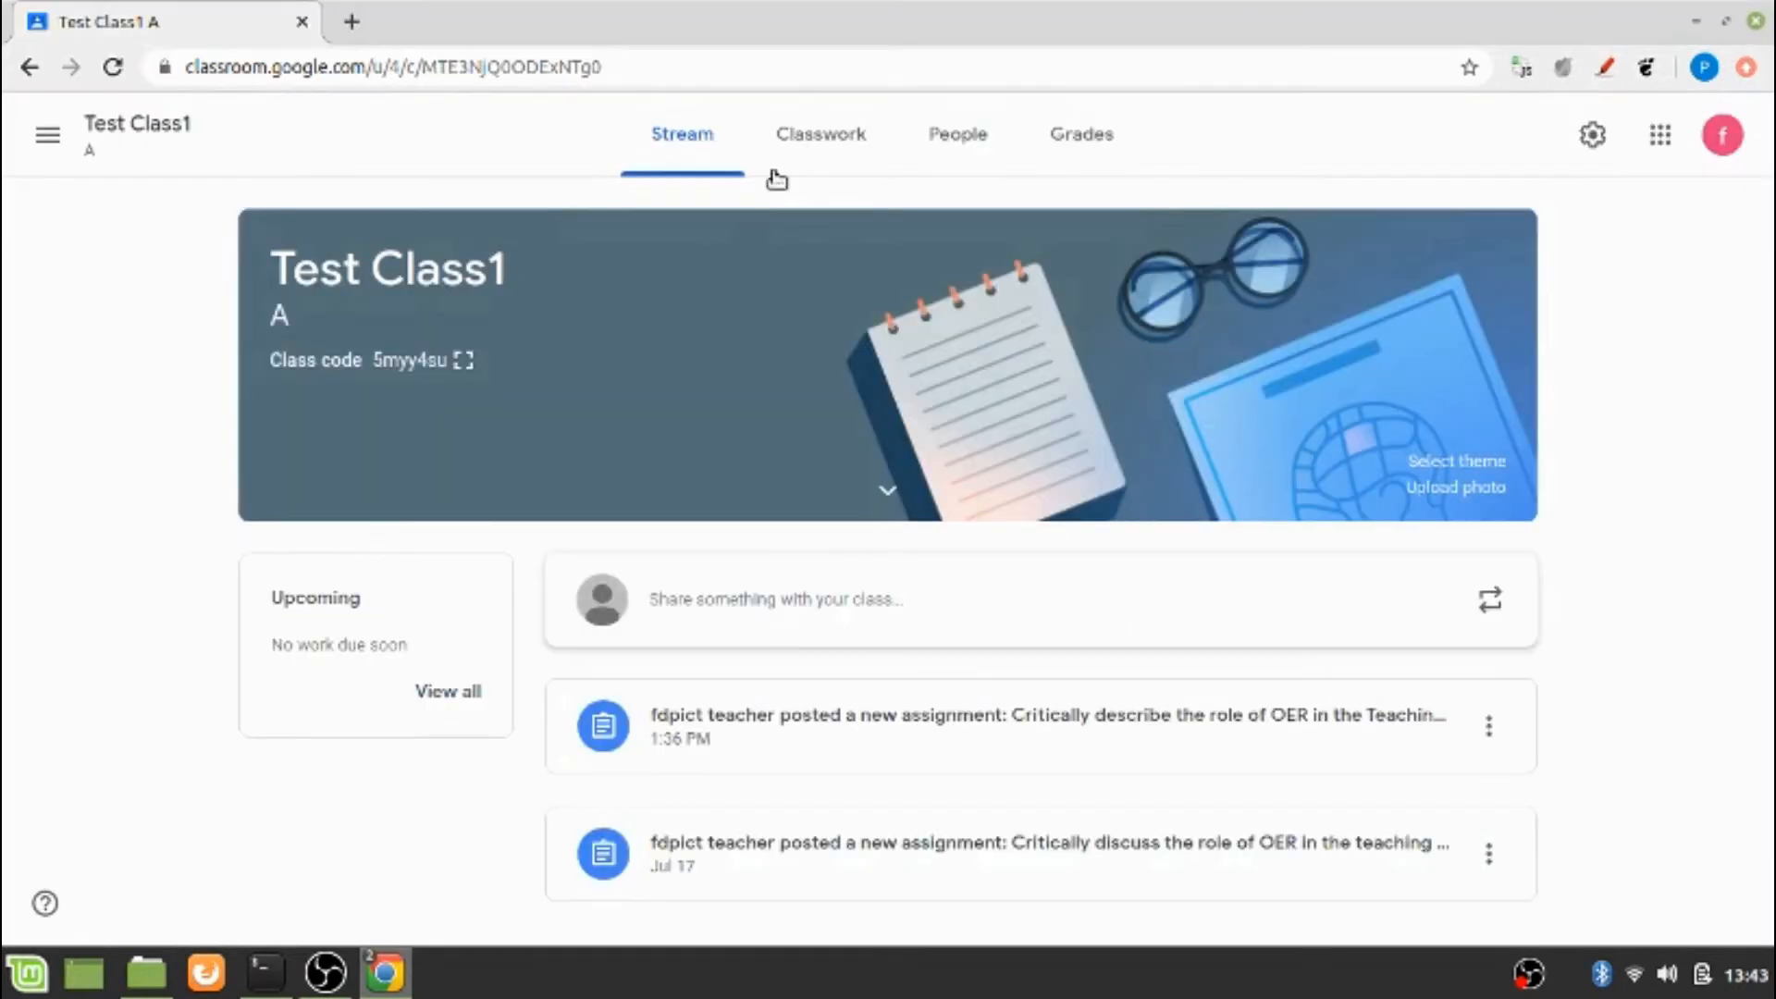
In the teacher's classwork, open the turned-in Word file for "Critically describe the role of OER in the Teaching-Learning process"
{"action": "left_click", "coordinate": [813, 151]}
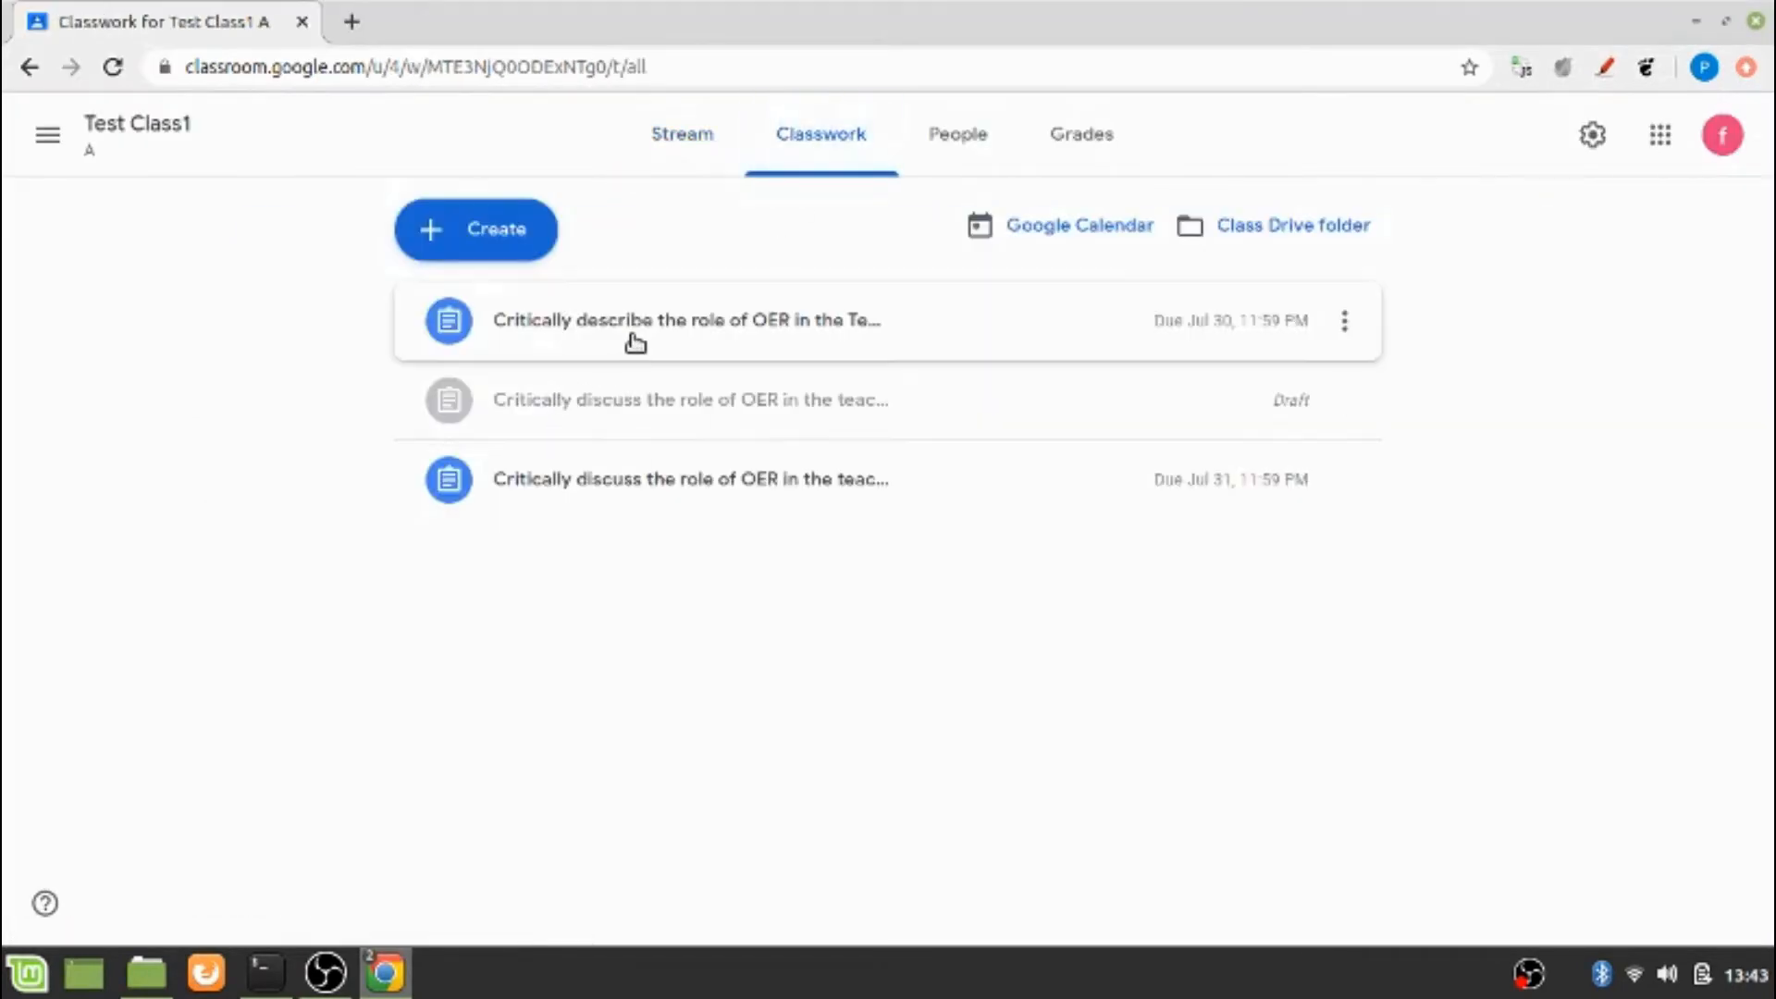
{"action": "left_click", "coordinate": [635, 340]}
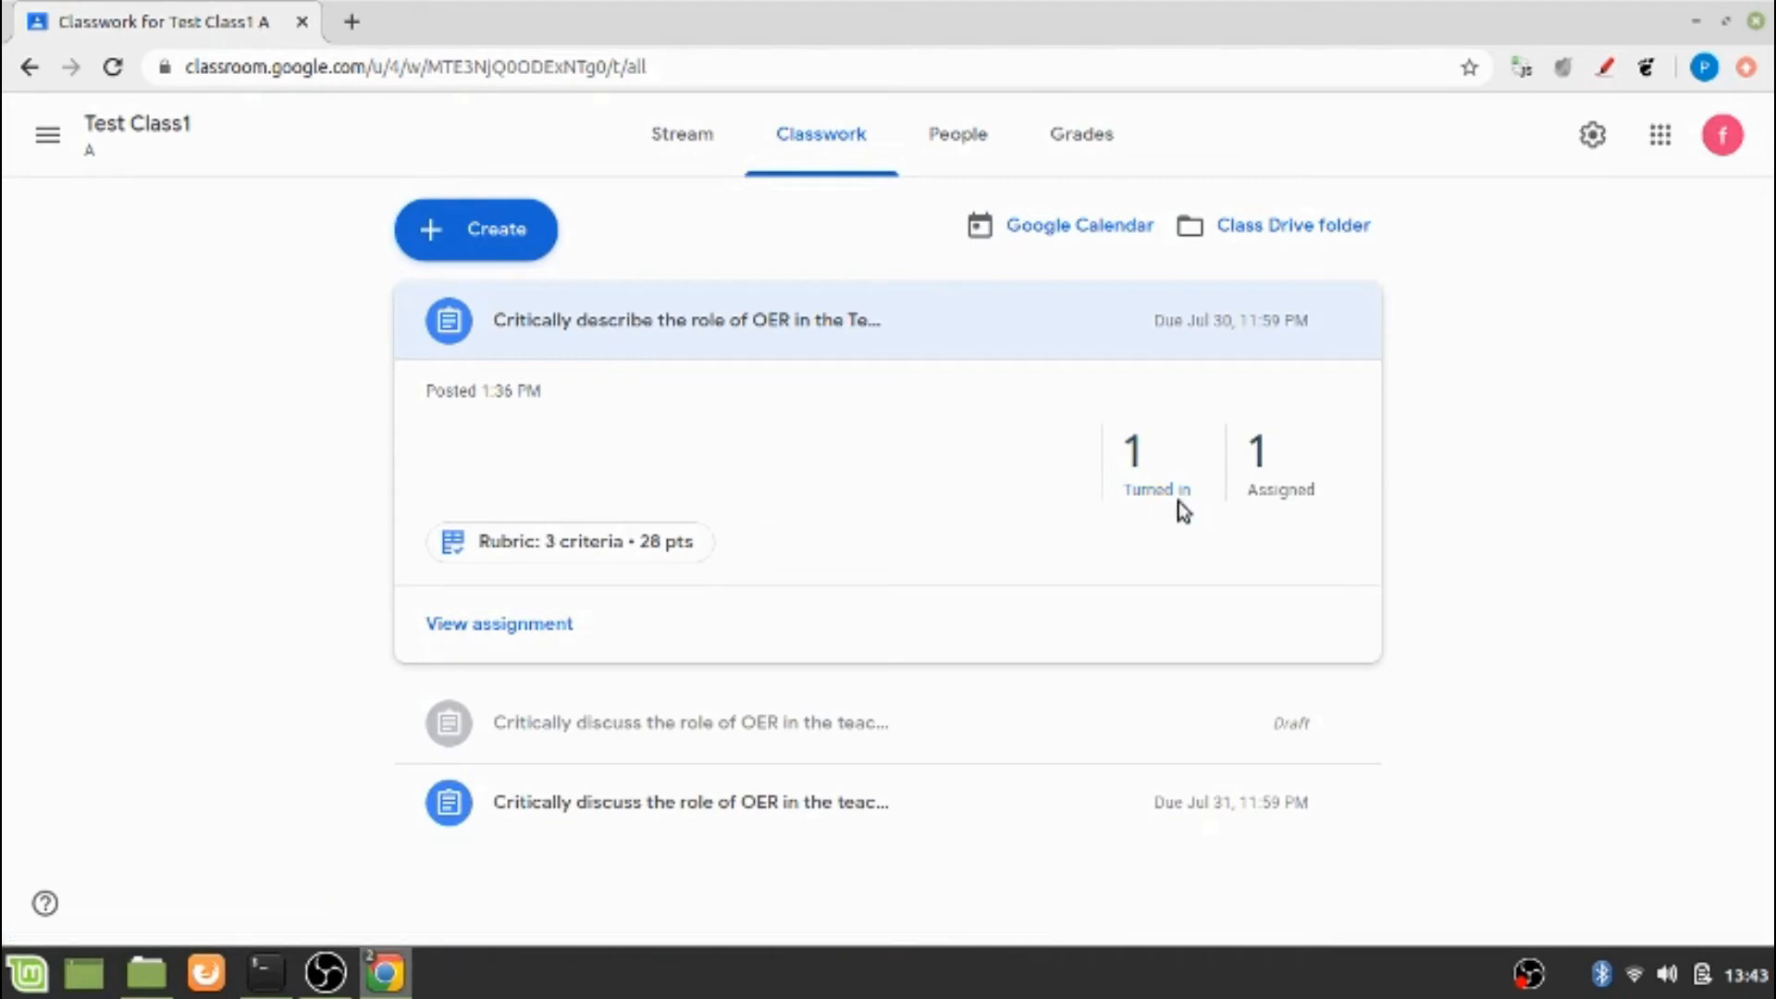
{"action": "left_click", "coordinate": [1150, 494]}
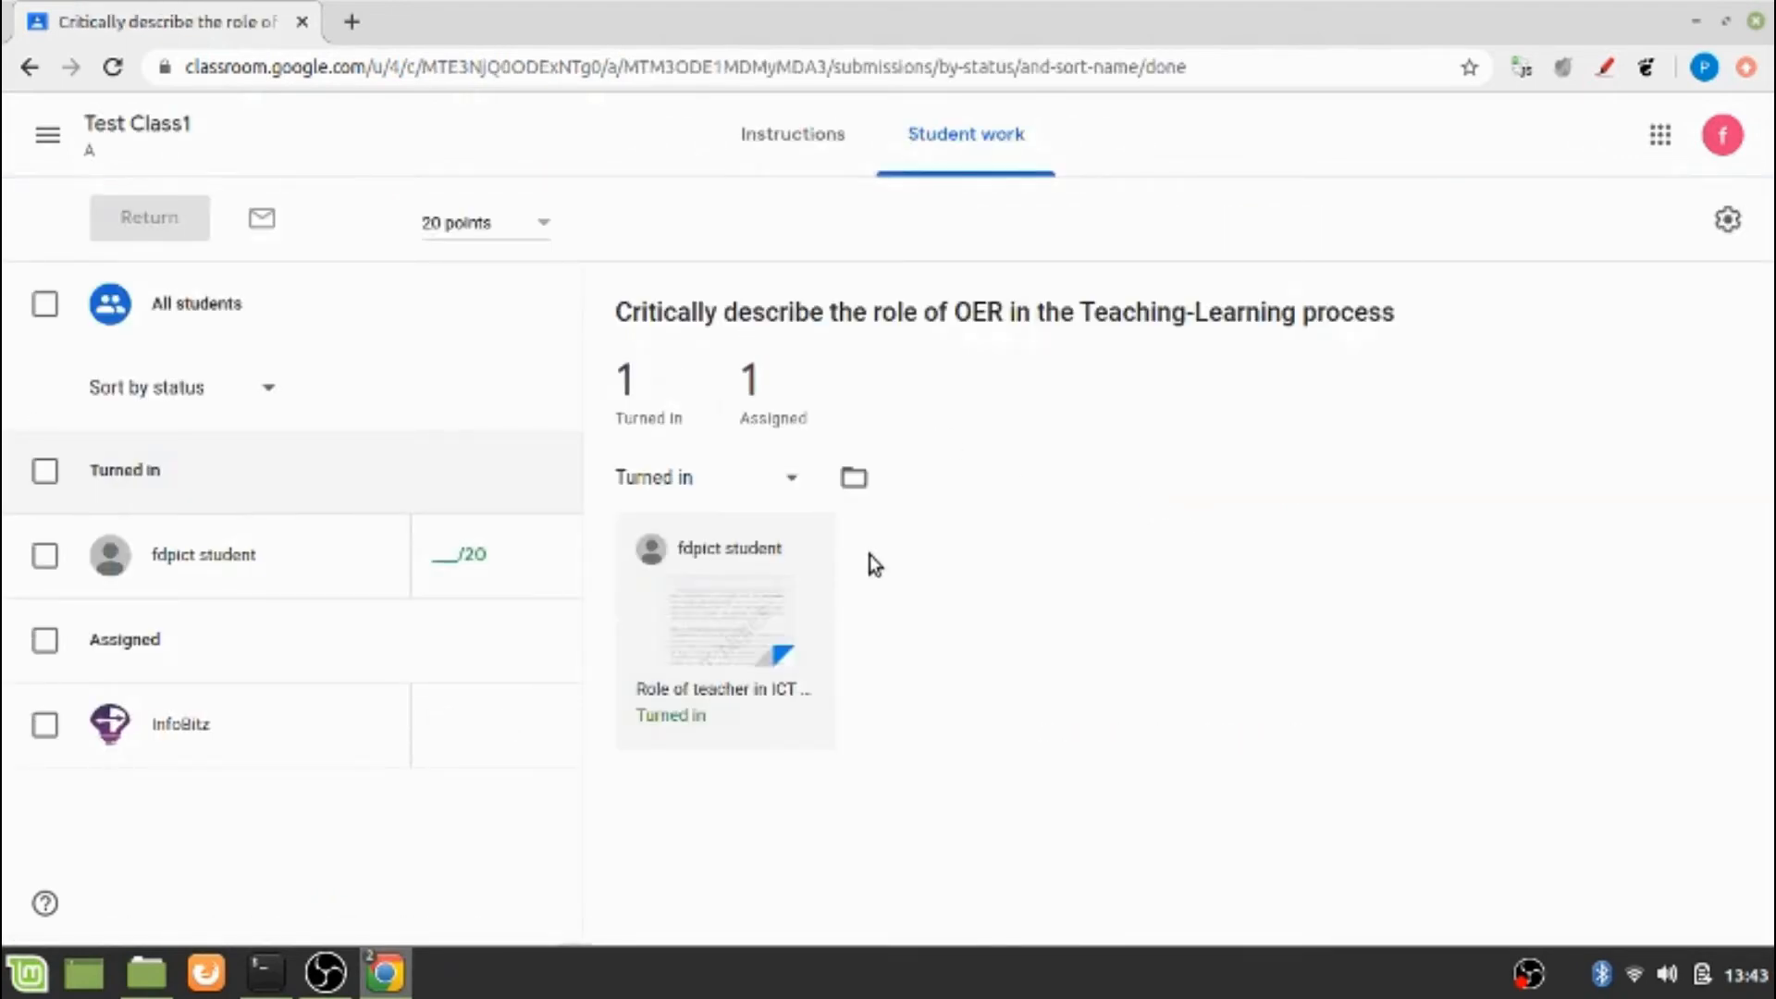
{"action": "left_click", "coordinate": [717, 618]}
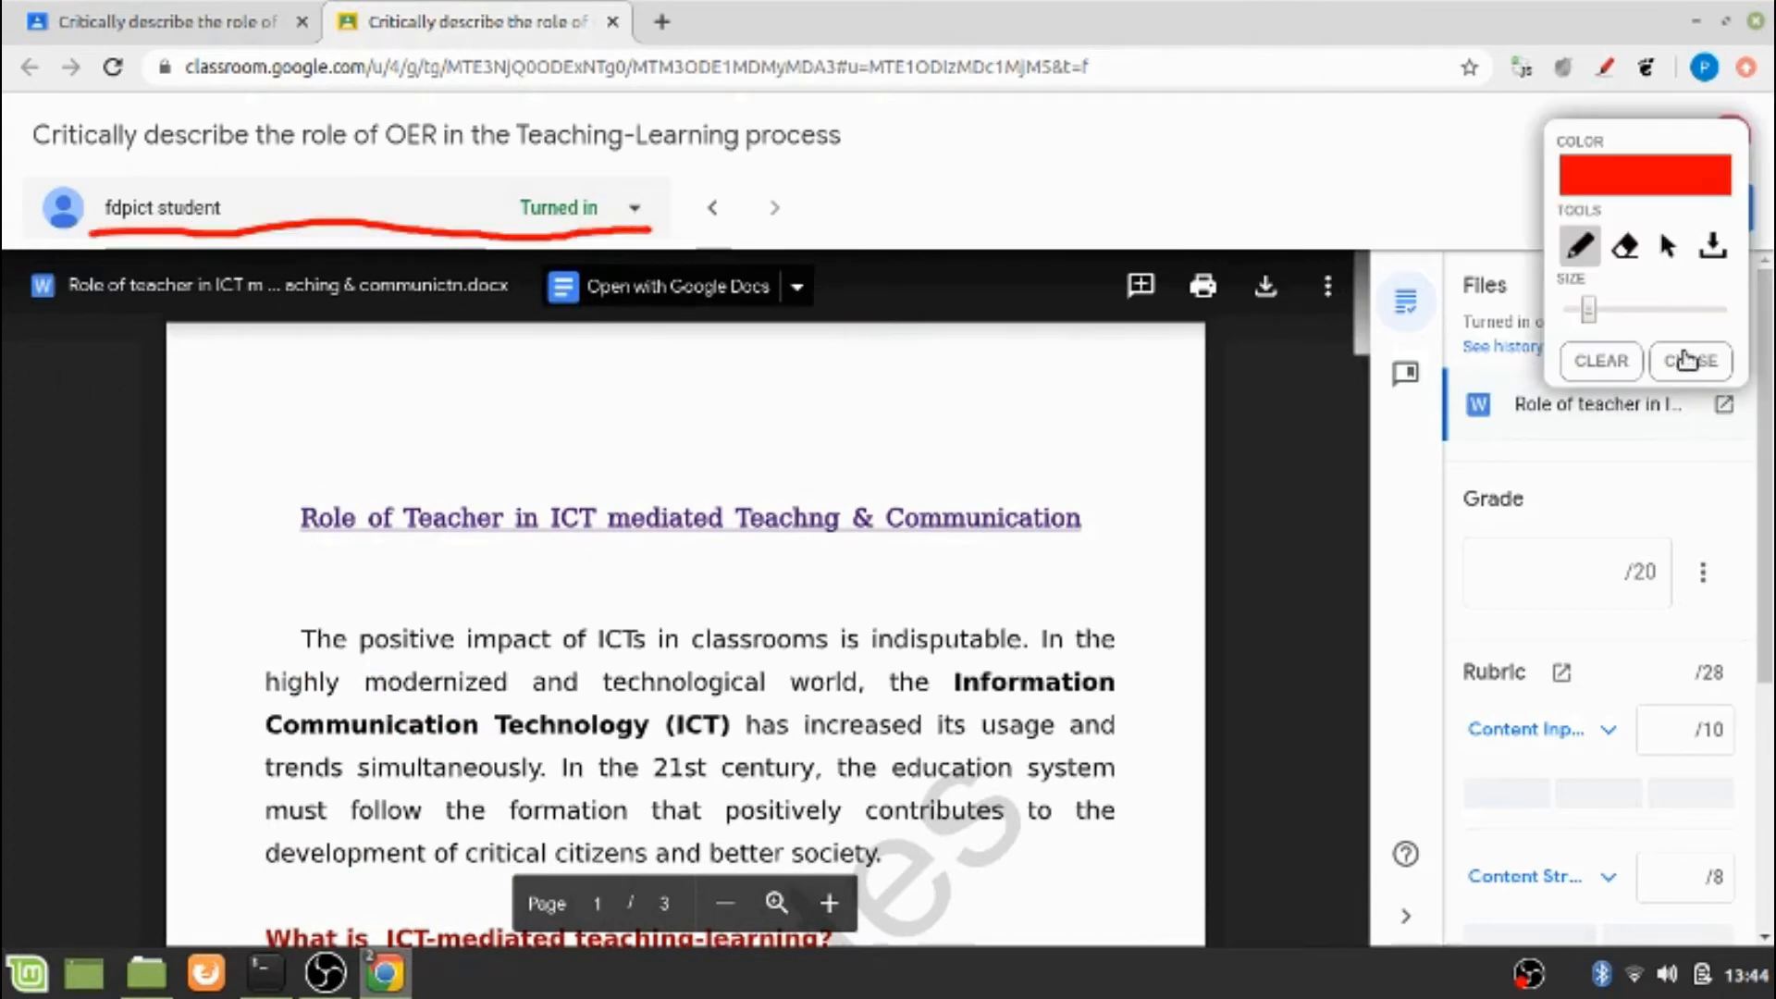
Close the annotation tool, look over the submitted document and rubric, and rate Content Input as Excellent, 10 pts
{"action": "left_click", "coordinate": [1686, 360]}
{"action": "mouse_move", "coordinate": [1362, 273]}
{"action": "left_mouse_down"}
{"action": "mouse_move", "coordinate": [1362, 775]}
{"action": "mouse_move", "coordinate": [1336, 719]}
{"action": "mouse_move", "coordinate": [1358, 294]}
{"action": "left_mouse_up"}
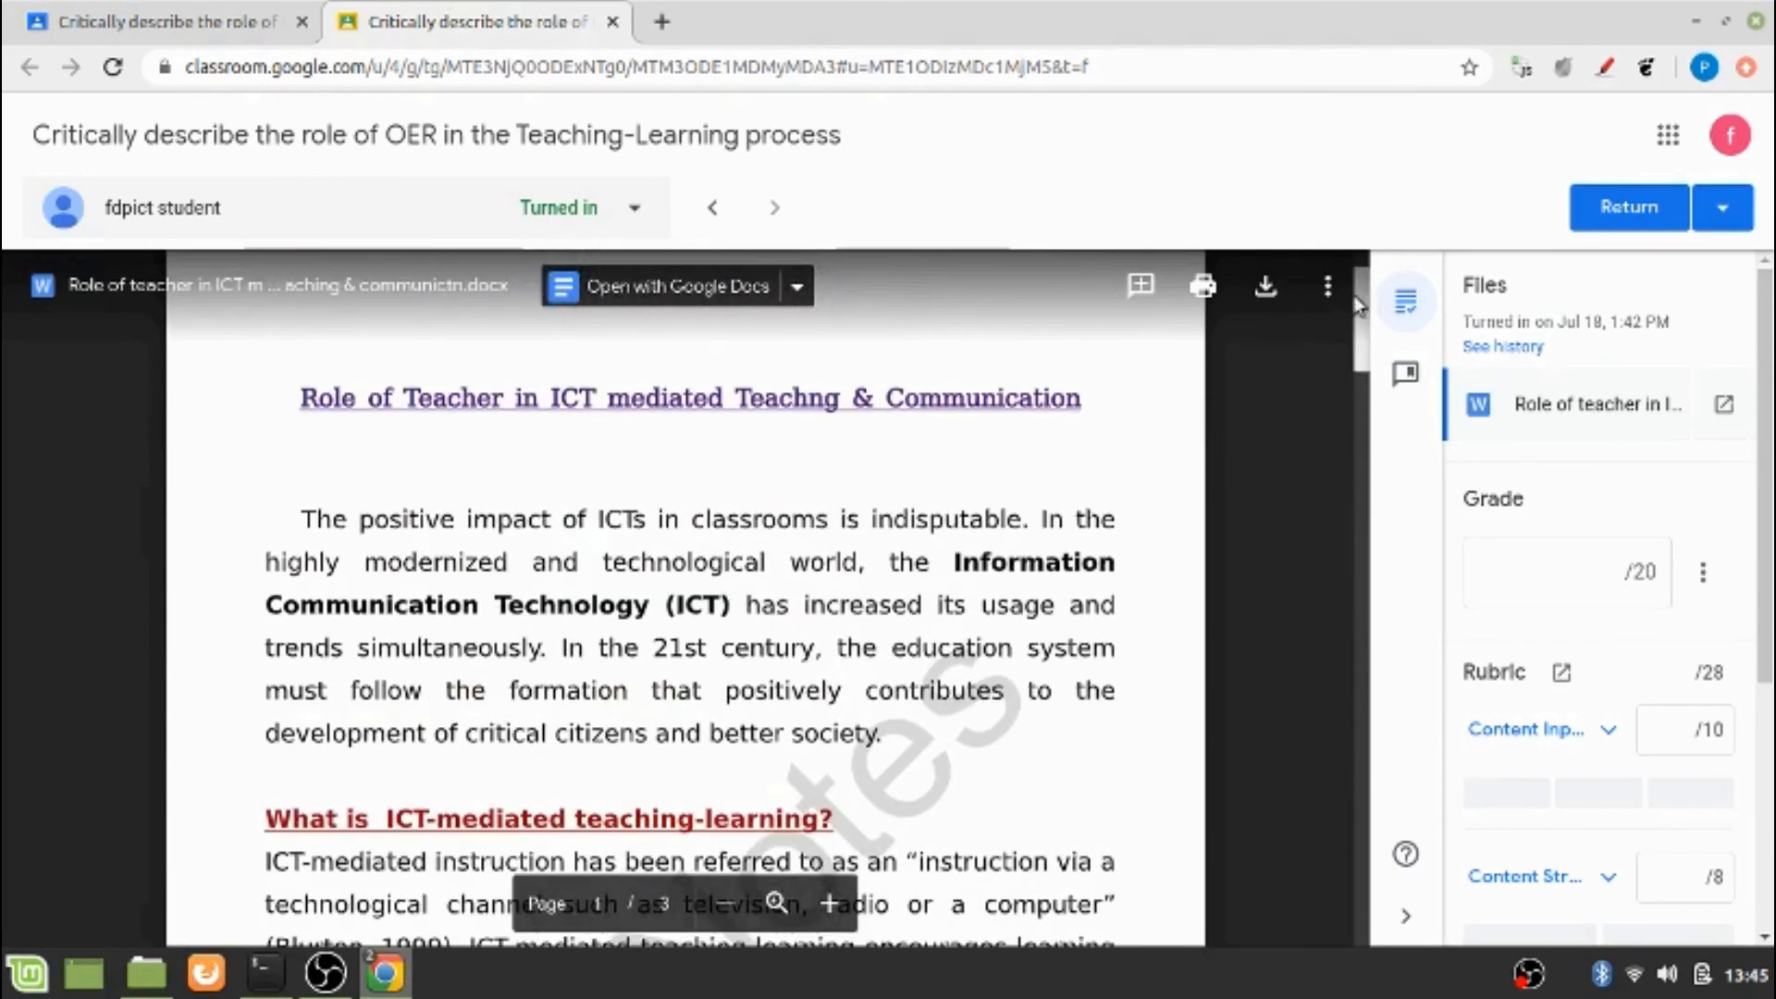
{"action": "scroll", "coordinate": [1173, 649], "scroll_direction": "down", "scroll_amount": 2}
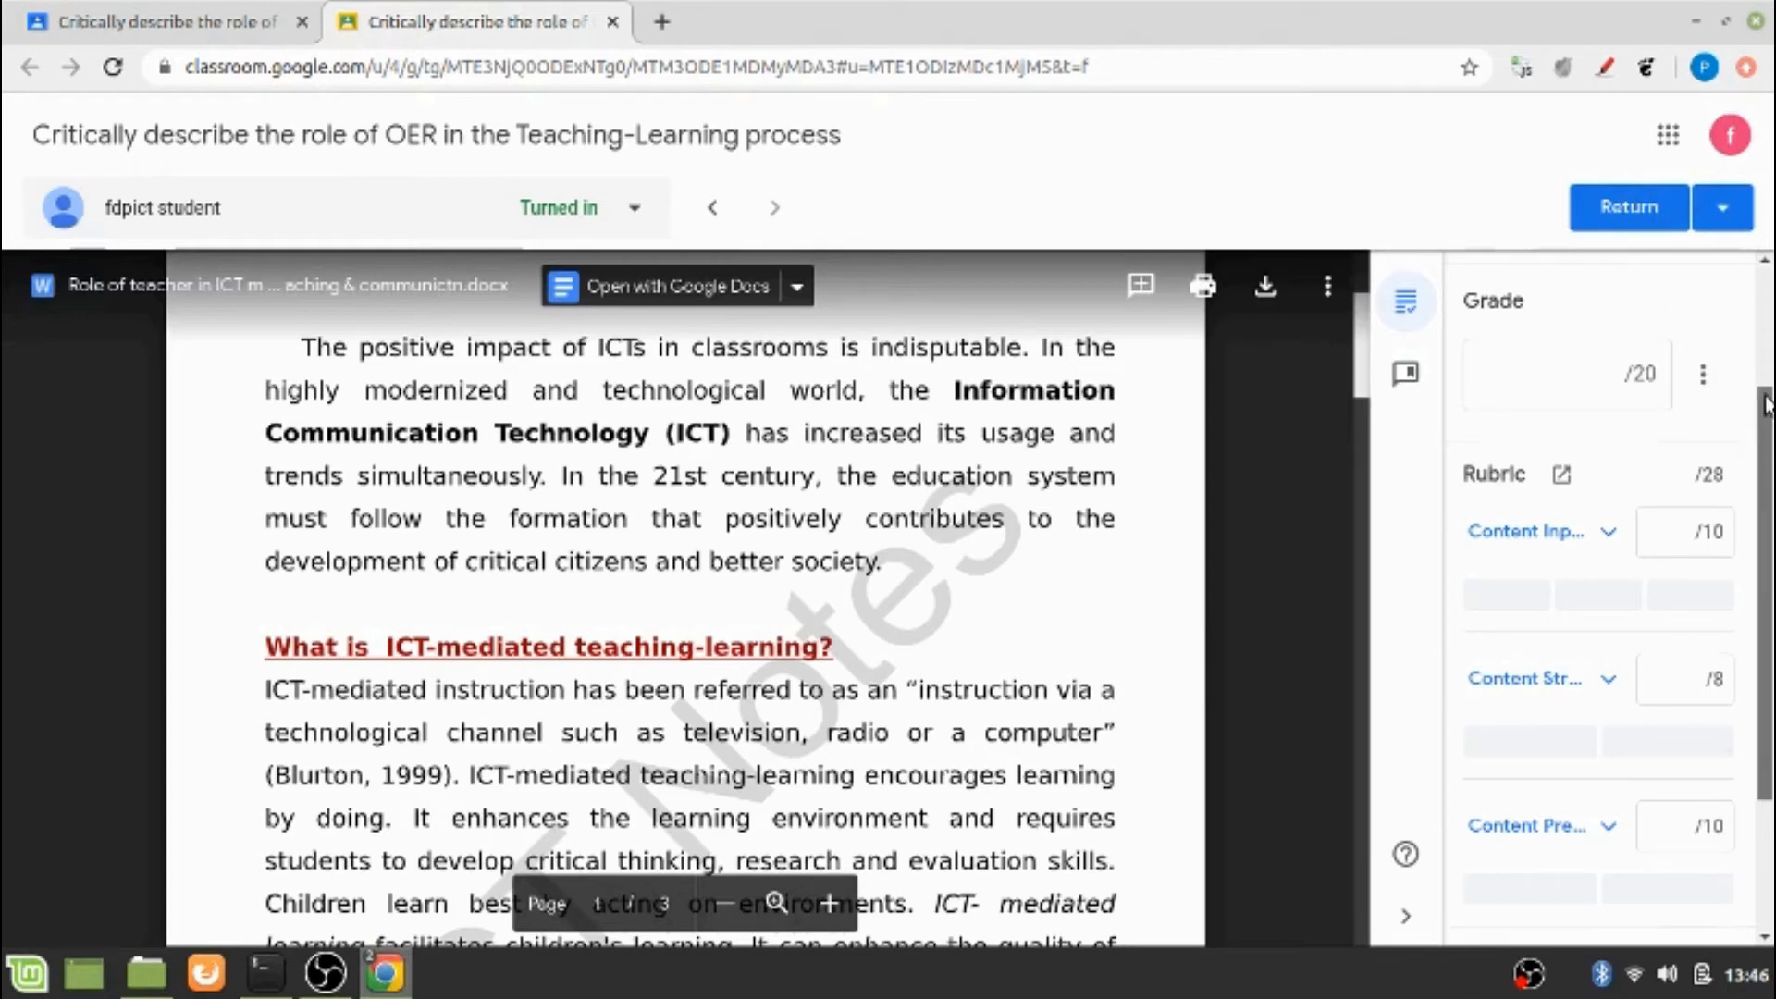
{"action": "scroll", "coordinate": [1762, 454], "scroll_direction": "up", "scroll_amount": 2}
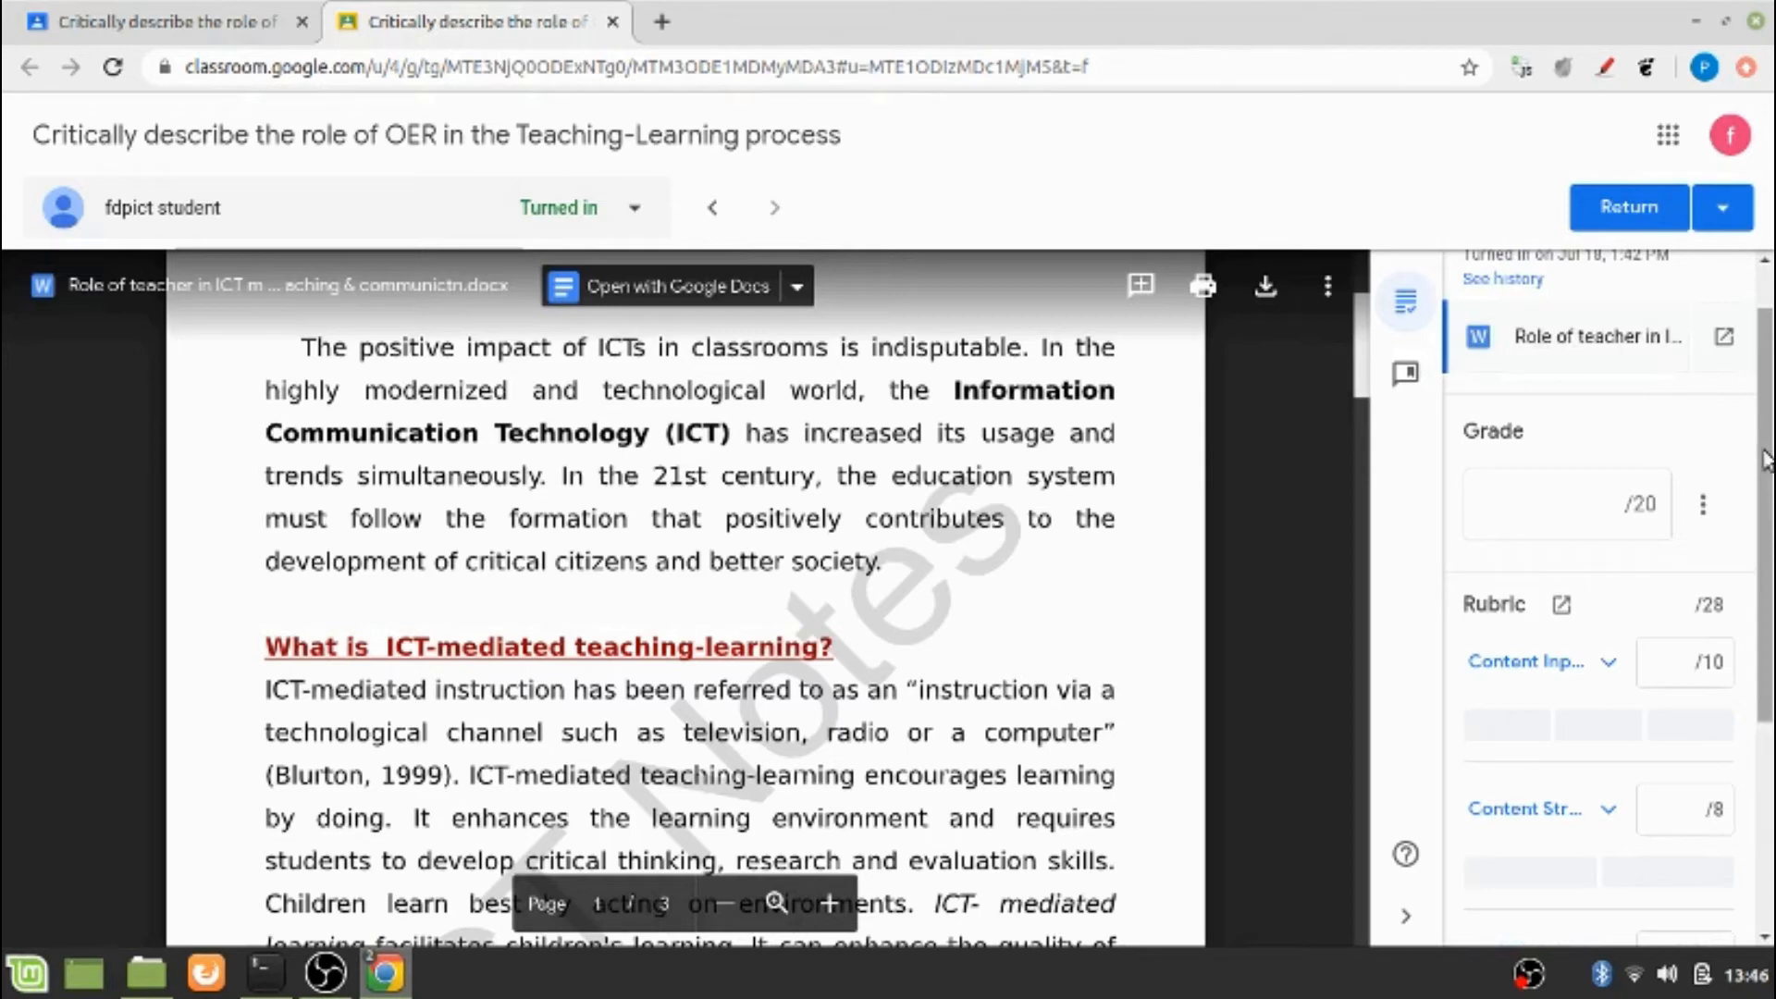
{"action": "scroll", "coordinate": [1762, 460], "scroll_direction": "down", "scroll_amount": 2}
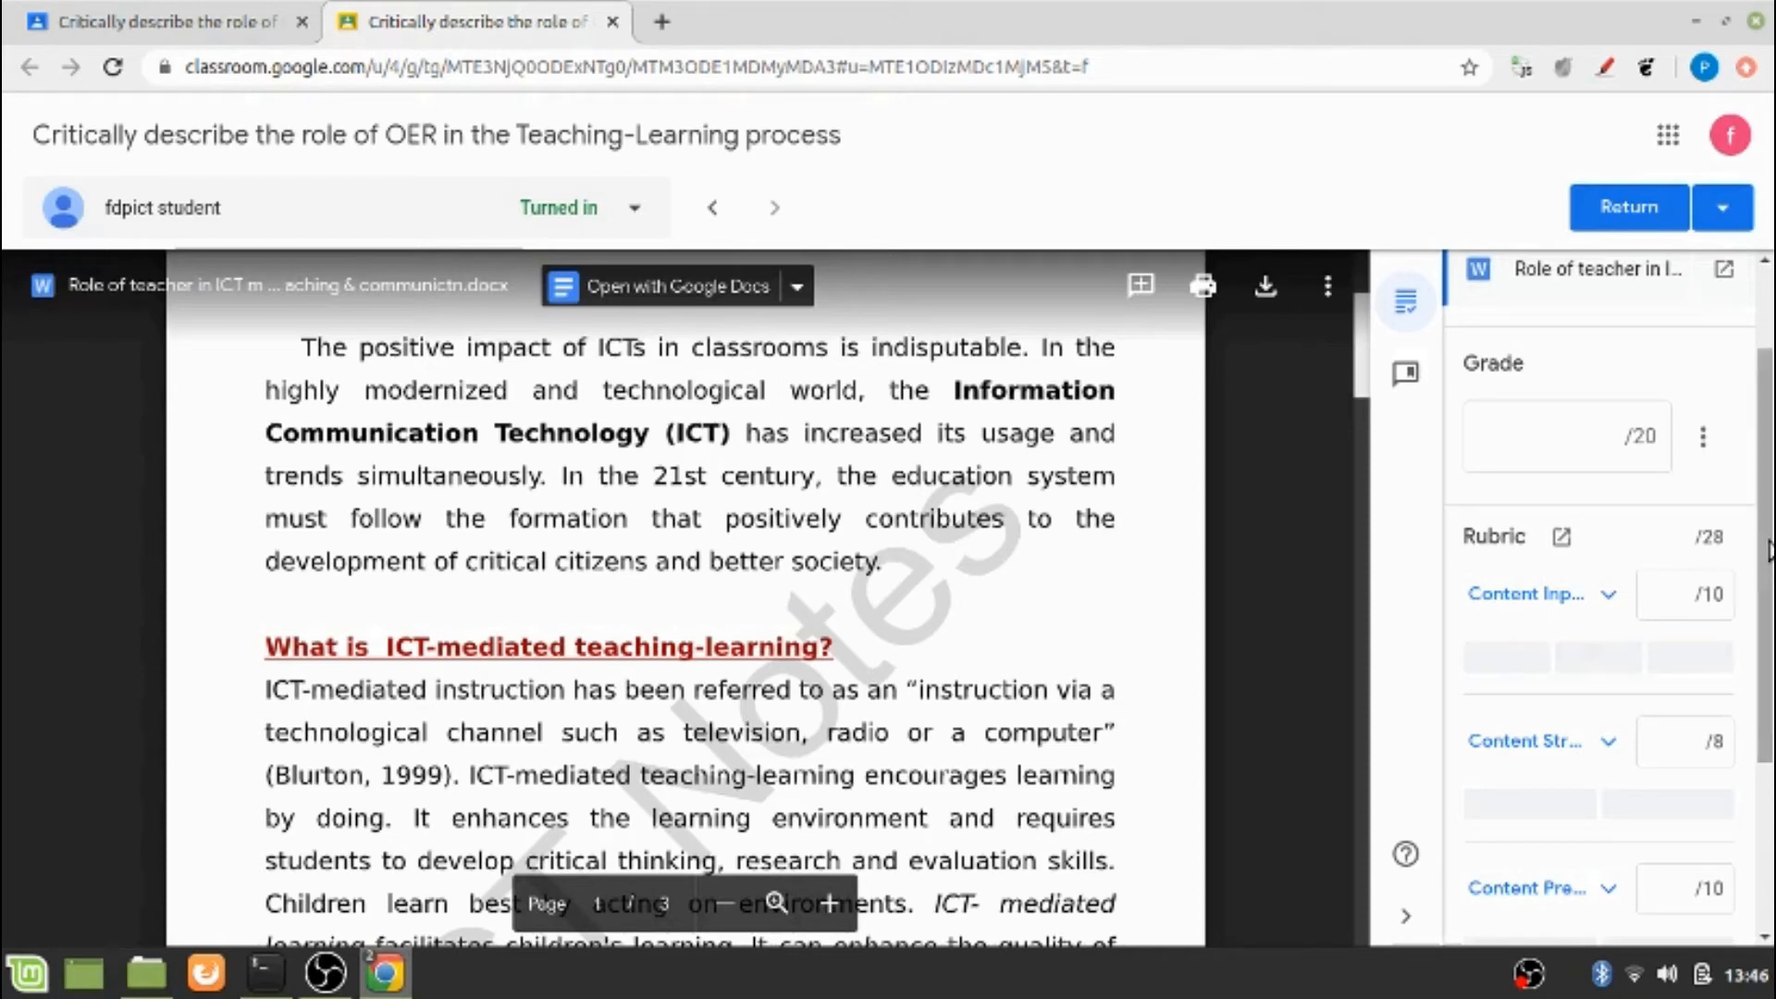
{"action": "scroll", "coordinate": [1769, 645], "scroll_direction": "down", "scroll_amount": 3}
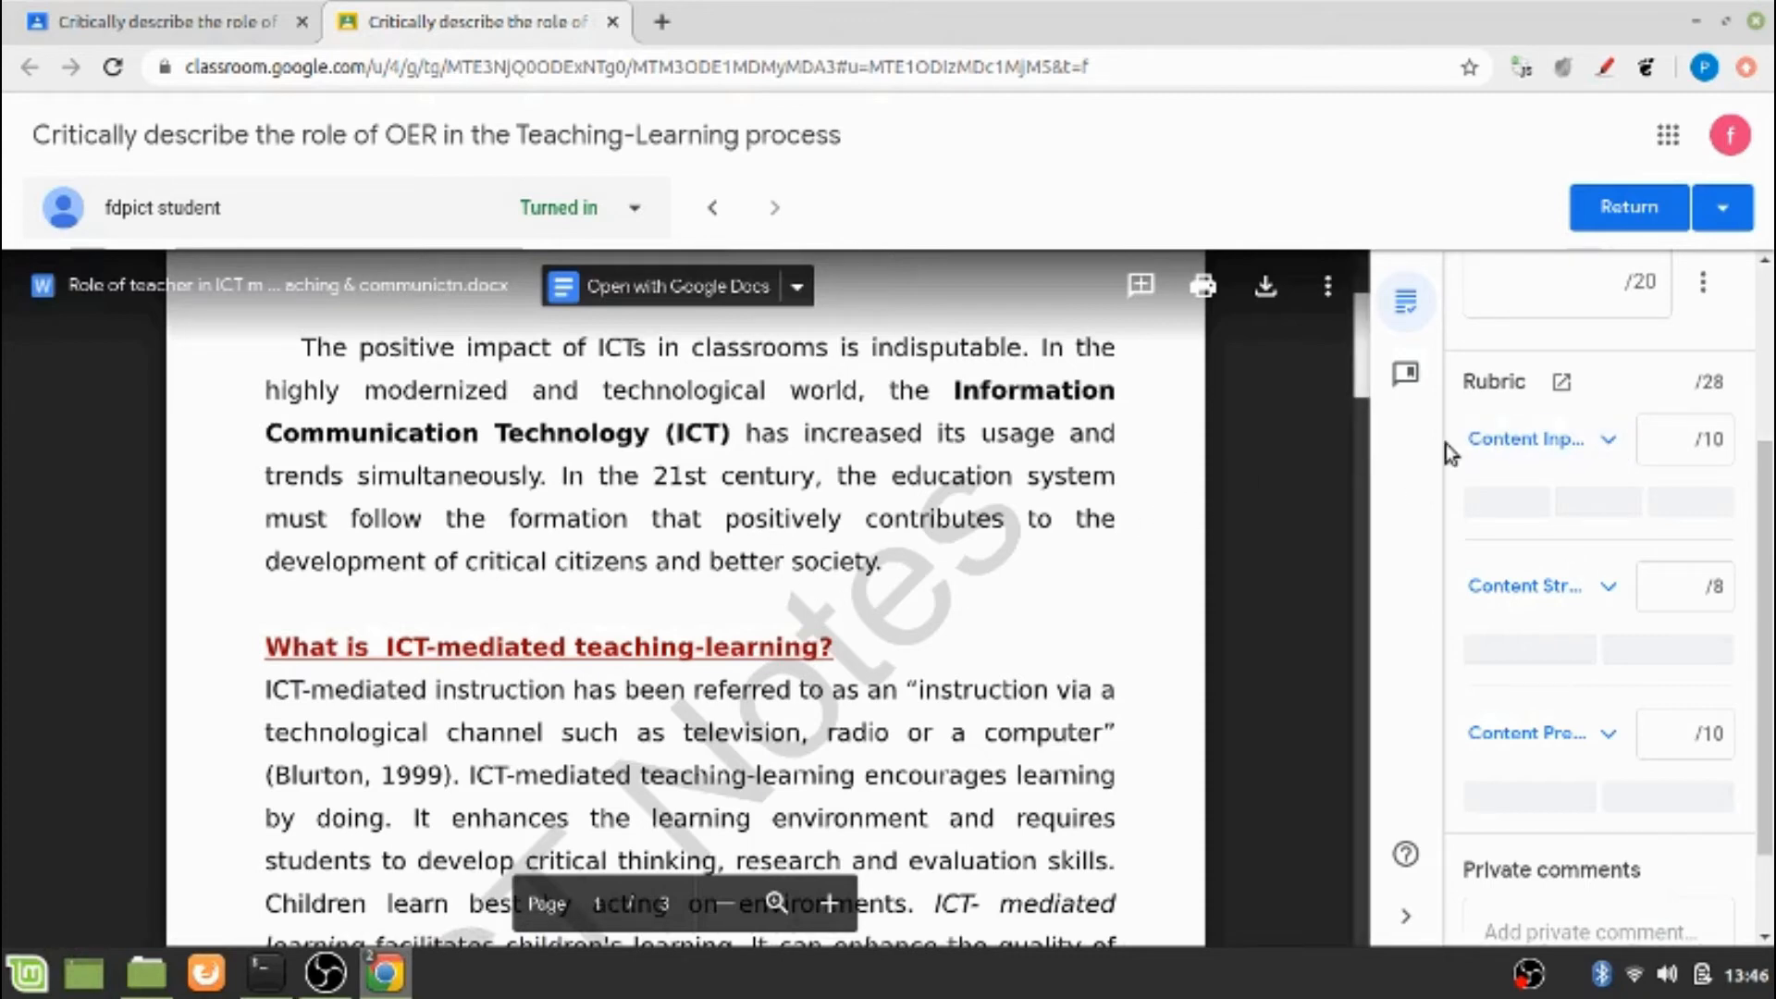
{"action": "left_click", "coordinate": [1520, 506]}
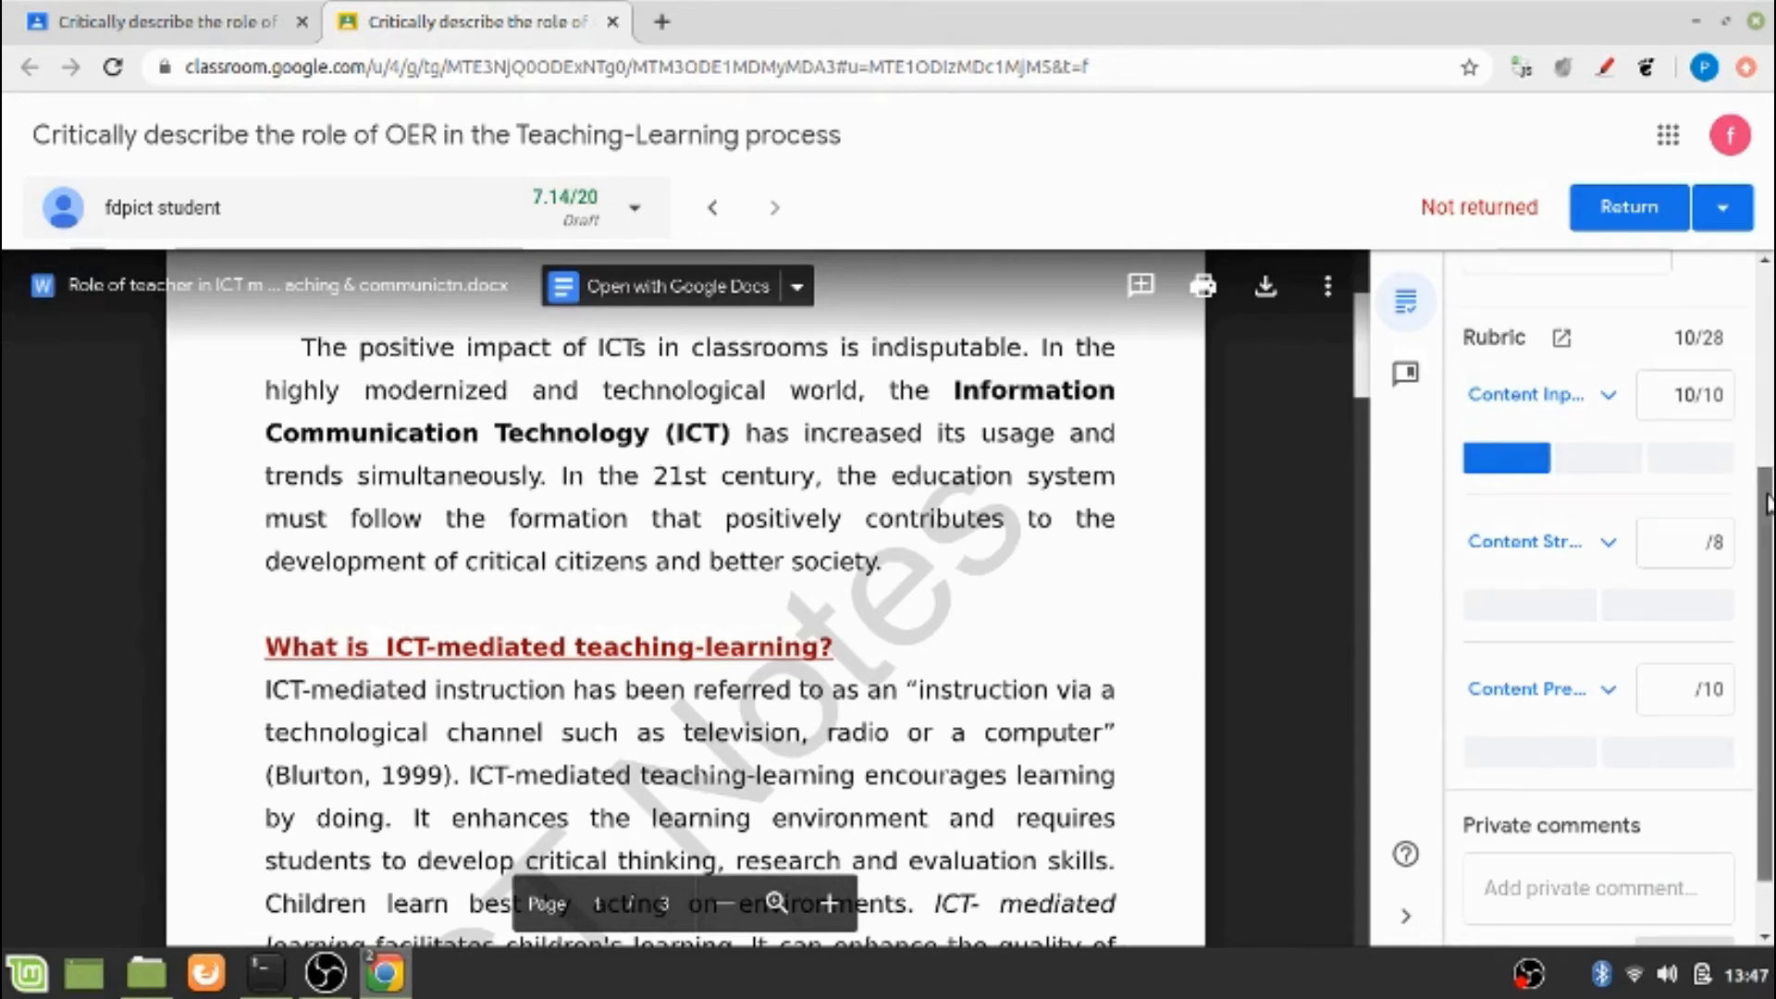
Expand the Content Structure criterion, rate it Average, 4 pts, and collapse it again
{"action": "left_click_drag", "start_coordinate": [1767, 504], "coordinate": [1769, 528]}
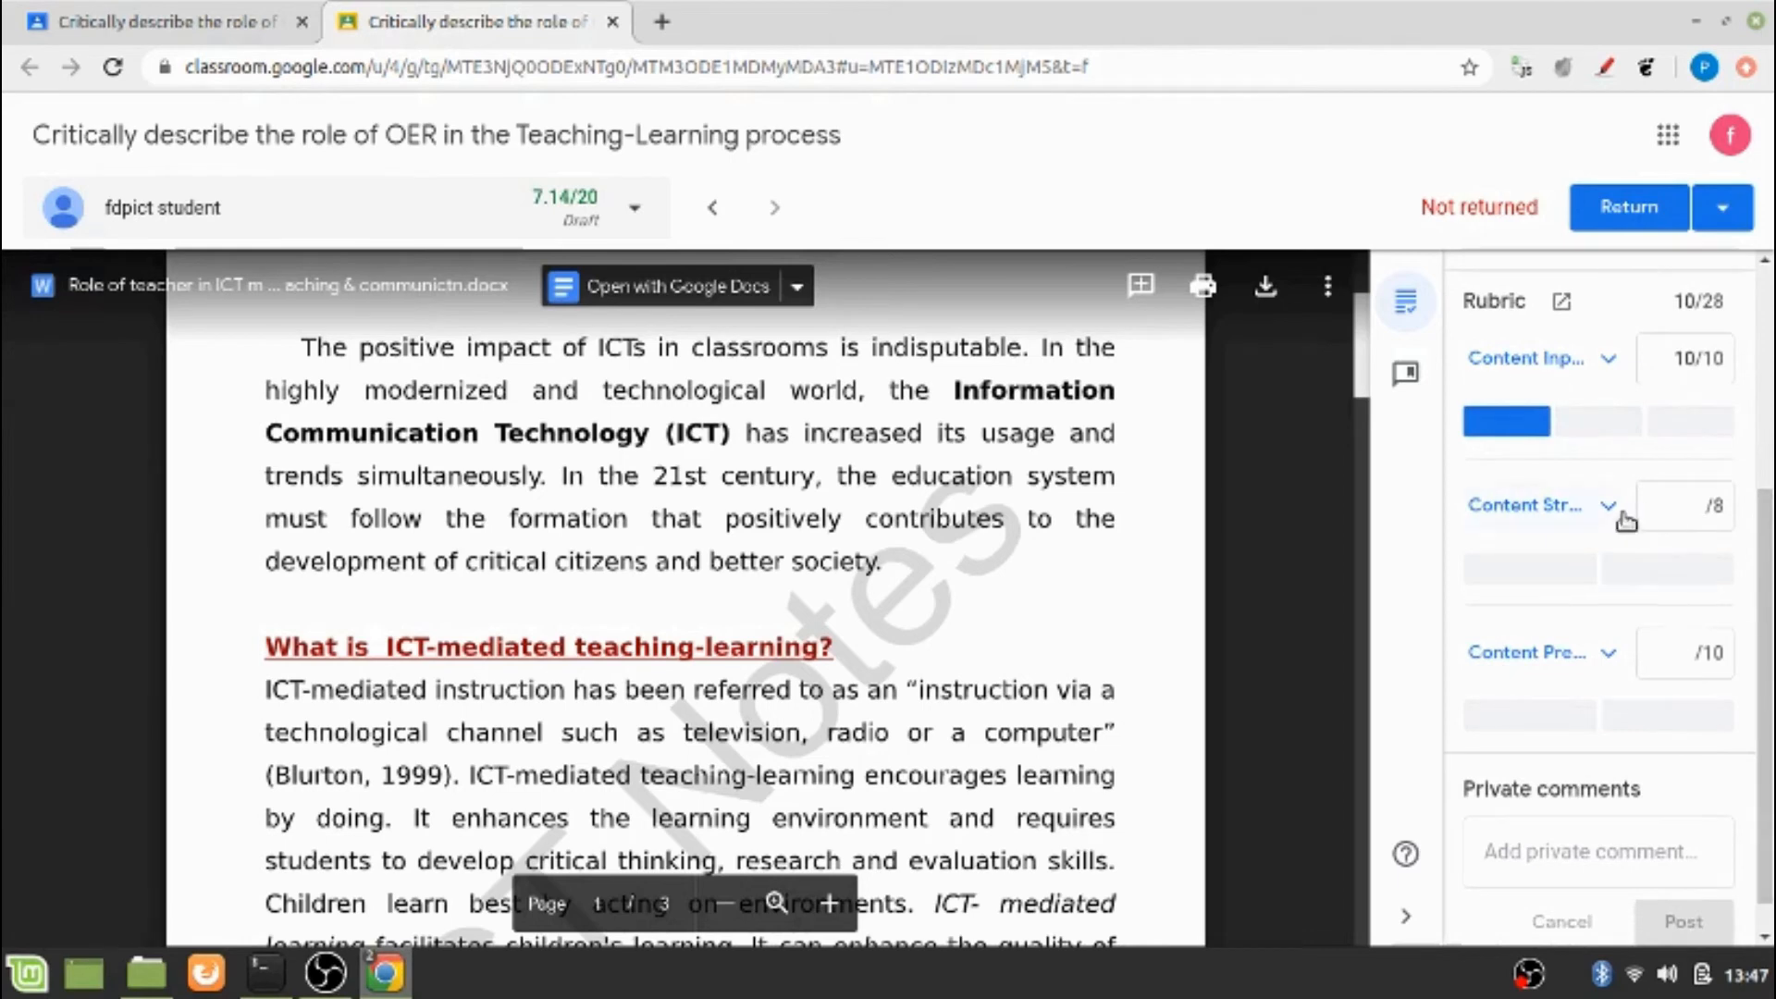
{"action": "left_click", "coordinate": [1610, 510]}
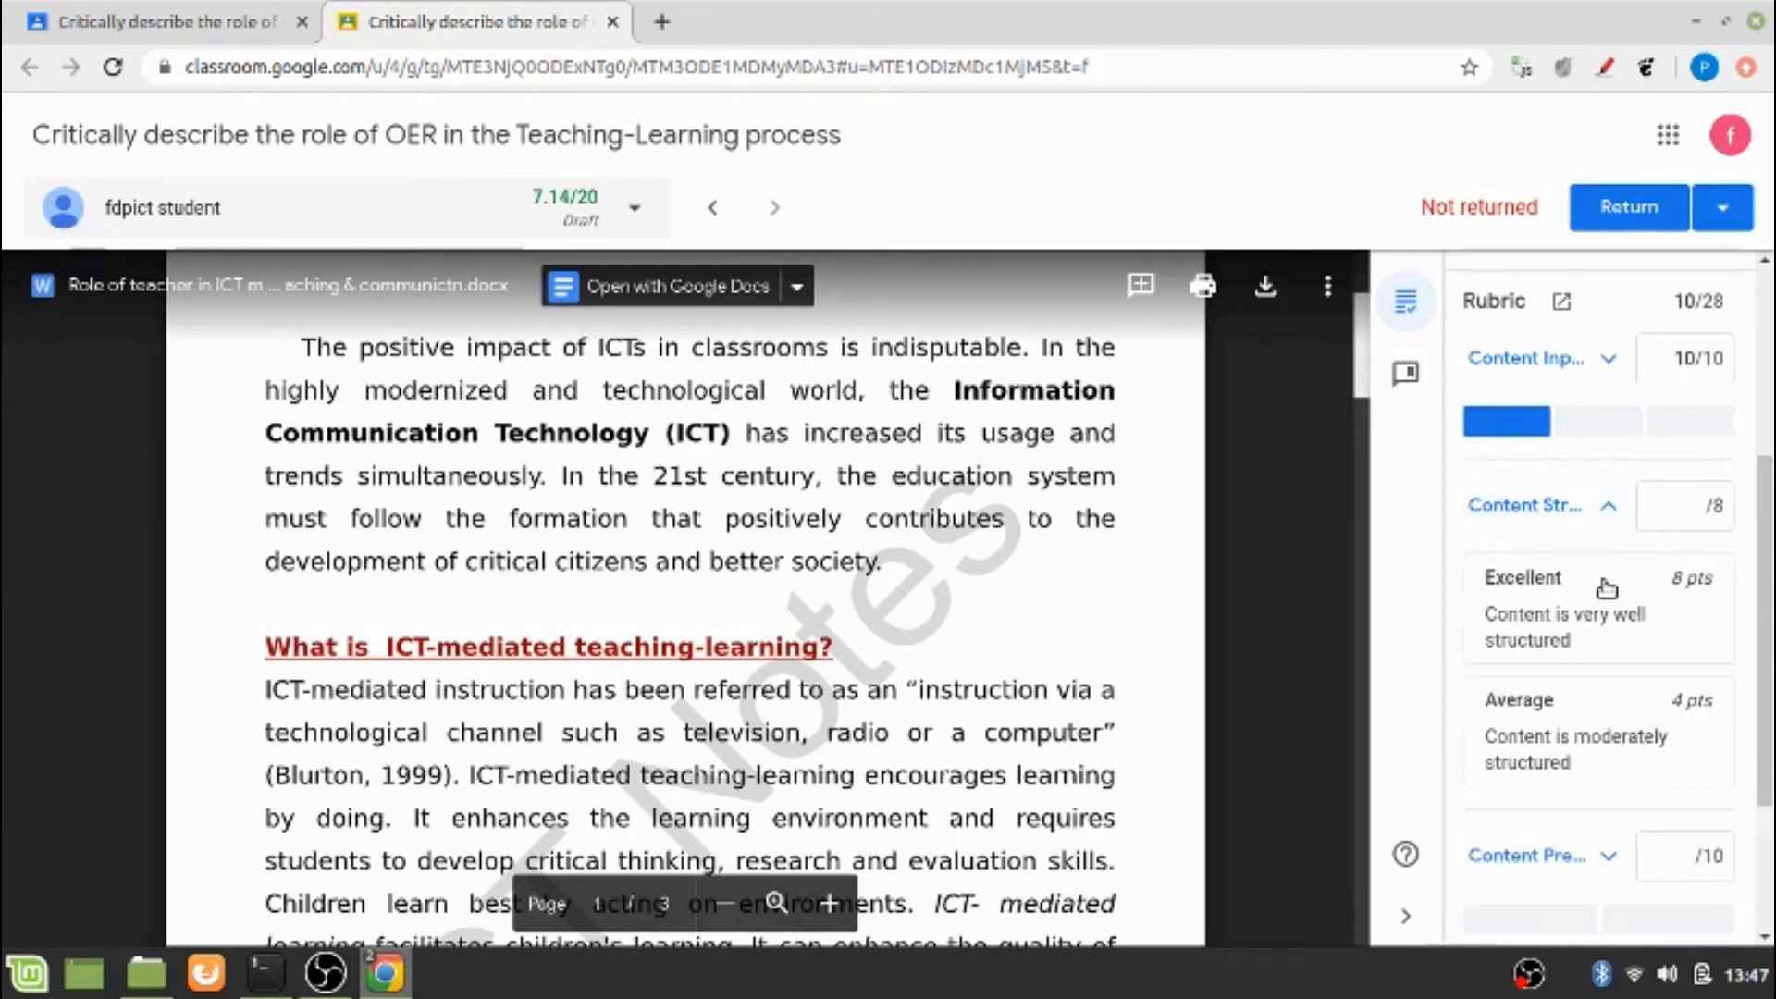
{"action": "left_click", "coordinate": [1532, 727]}
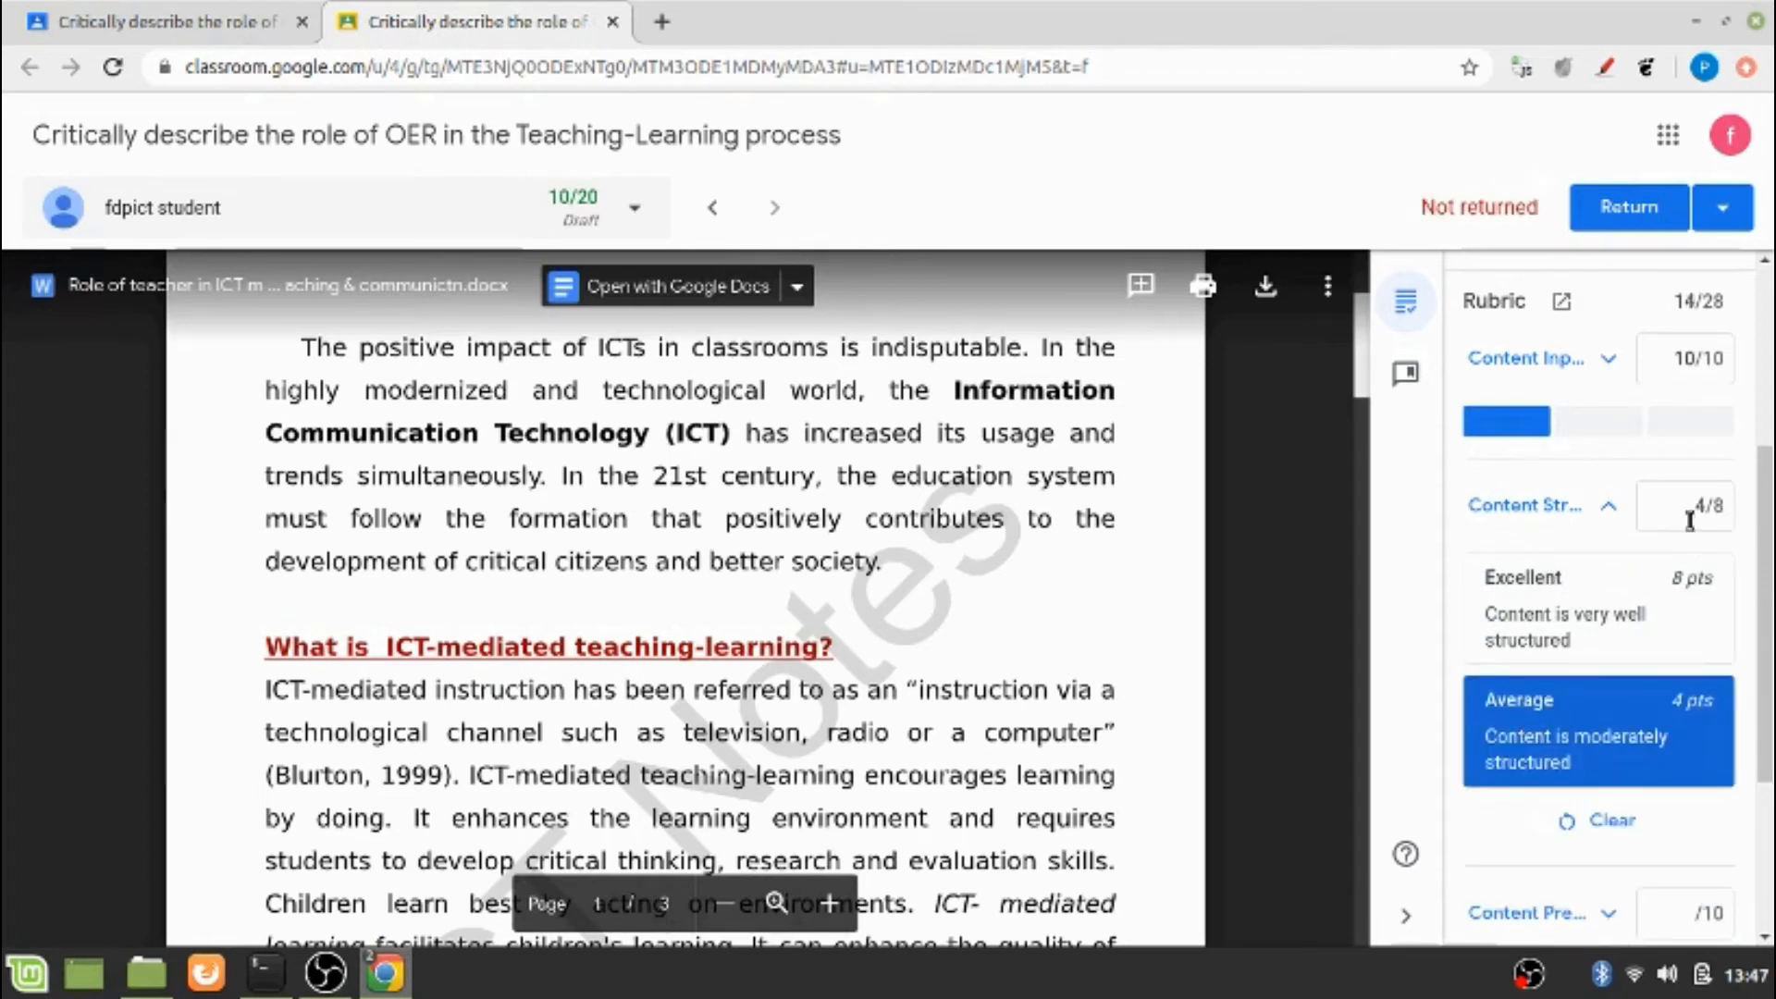
{"action": "left_click", "coordinate": [1573, 520]}
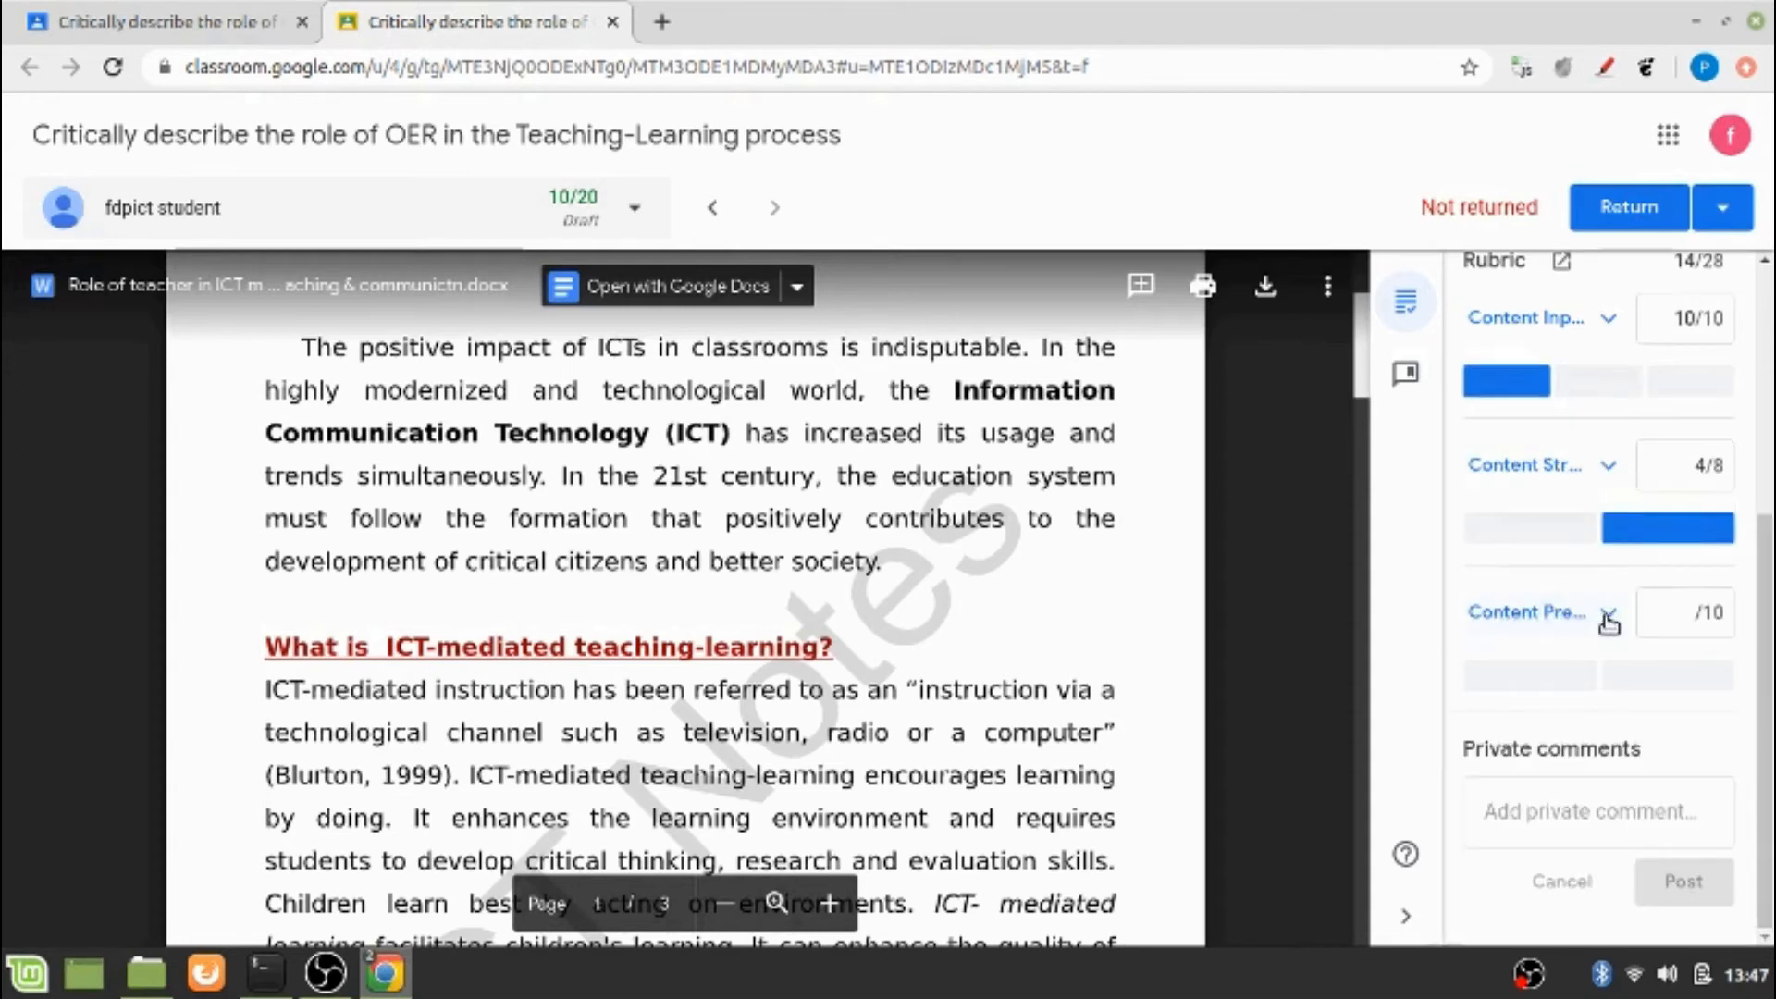
Expand the Content Presentation criterion, rate it Excellent, 10 pts, and collapse it again
{"action": "left_click", "coordinate": [1608, 618]}
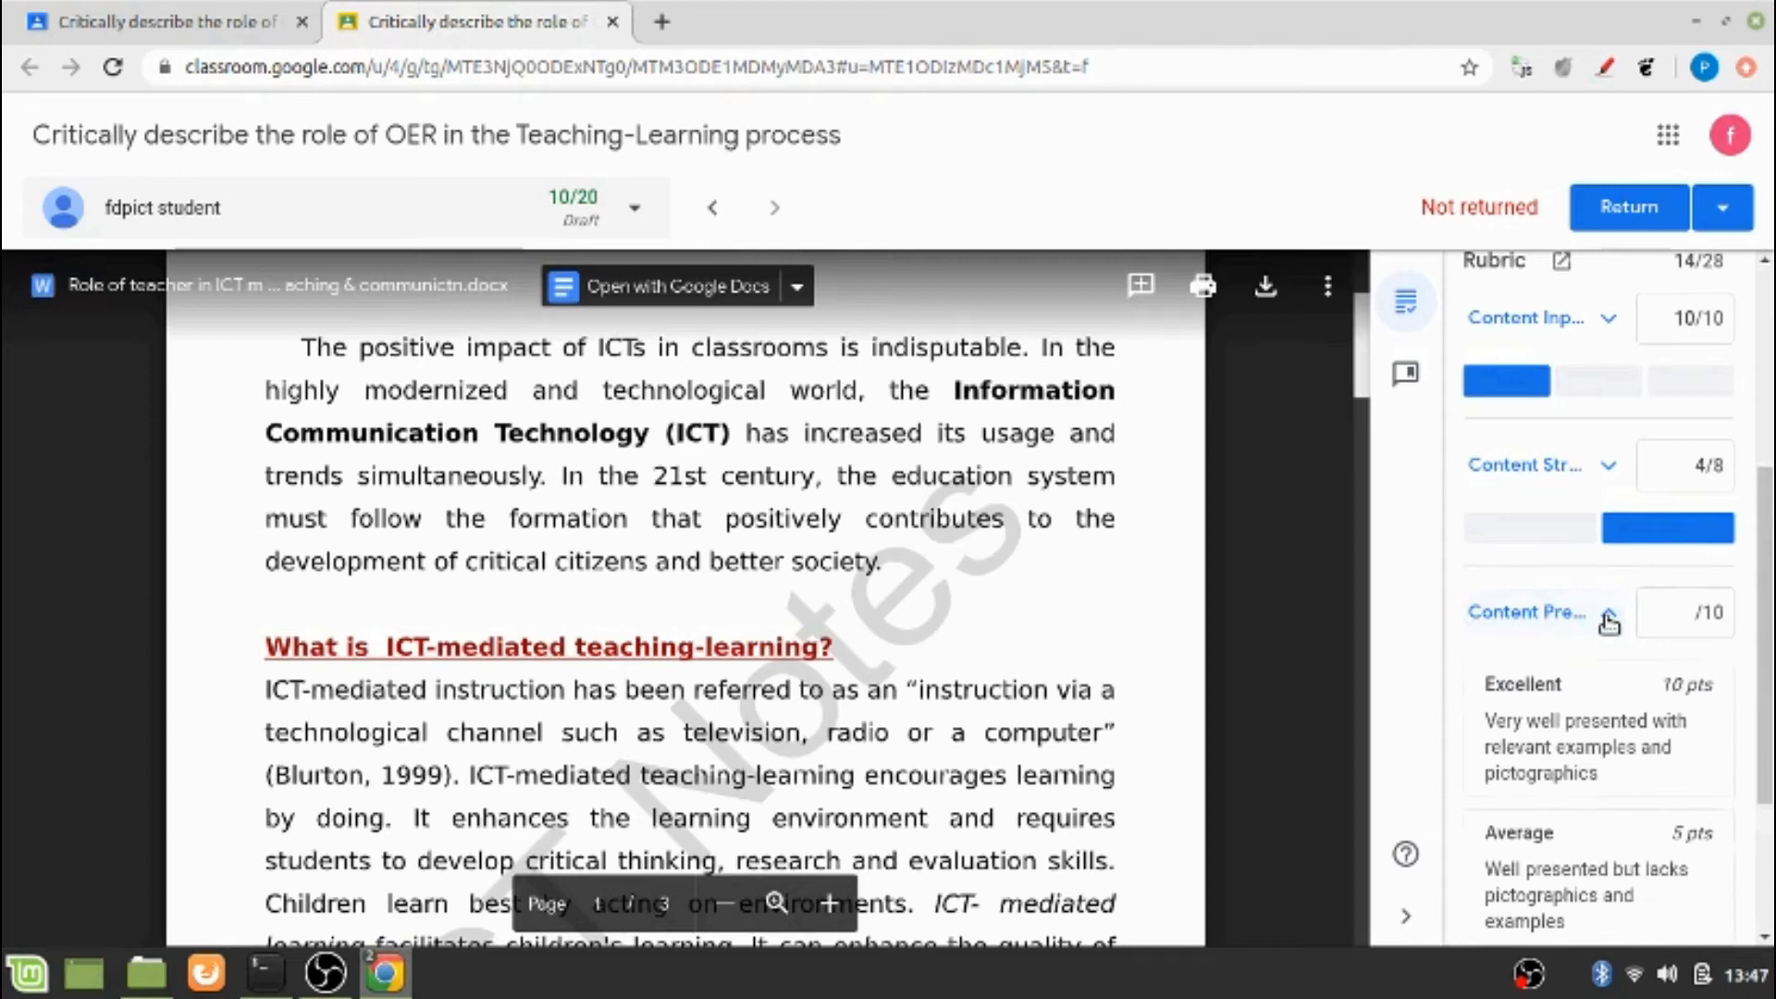
{"action": "left_click", "coordinate": [1560, 731]}
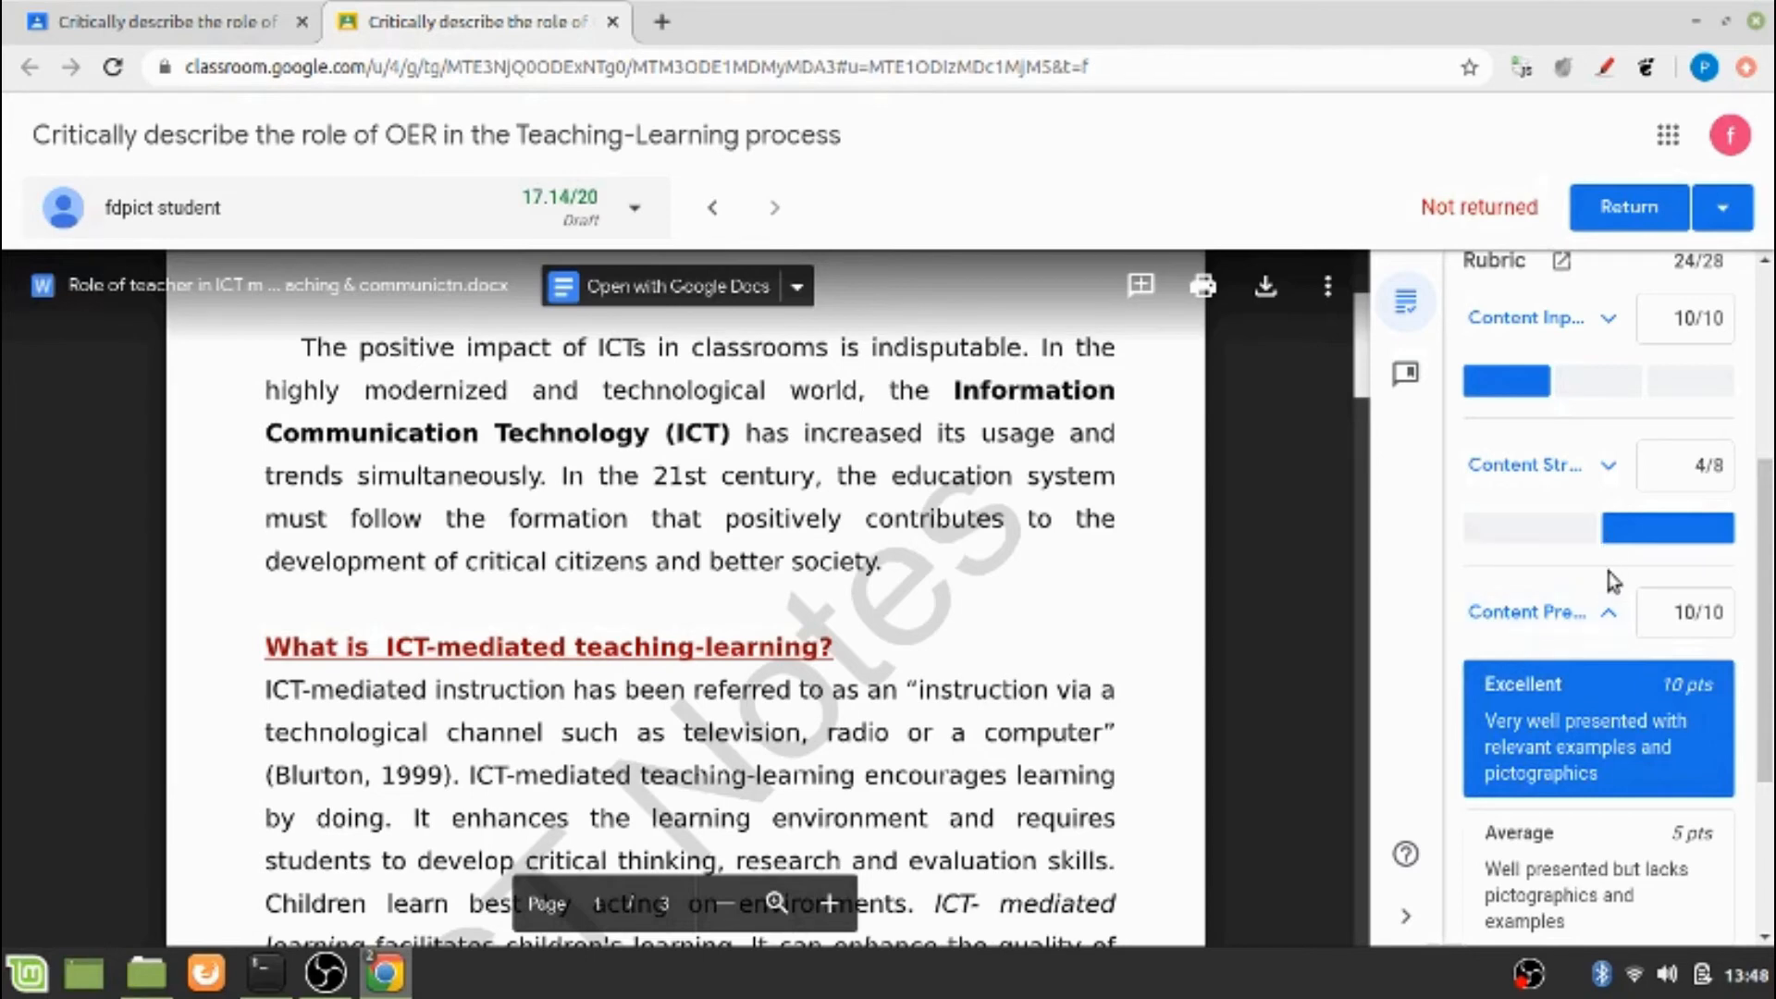
{"action": "left_click", "coordinate": [1608, 613]}
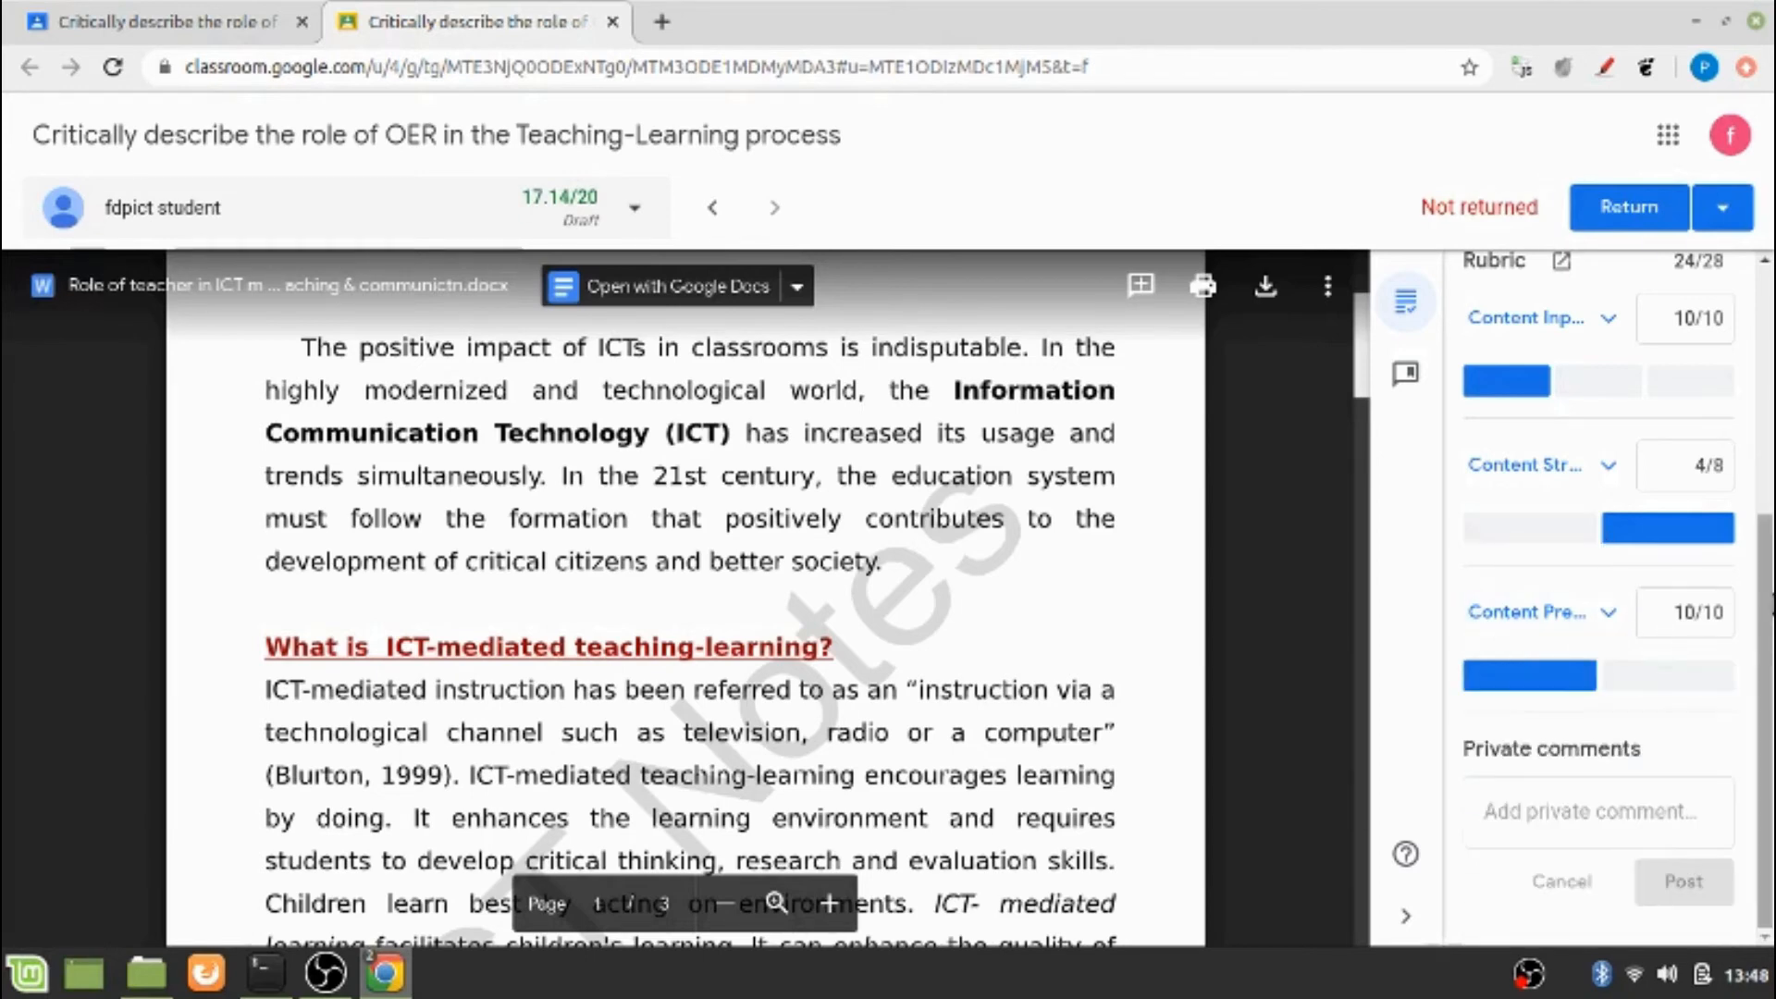
Check the overall grade and the Content Input level descriptions, and set the Content Input score to 9 out of 10
{"action": "scroll", "coordinate": [1610, 597], "scroll_direction": "up", "scroll_amount": 2}
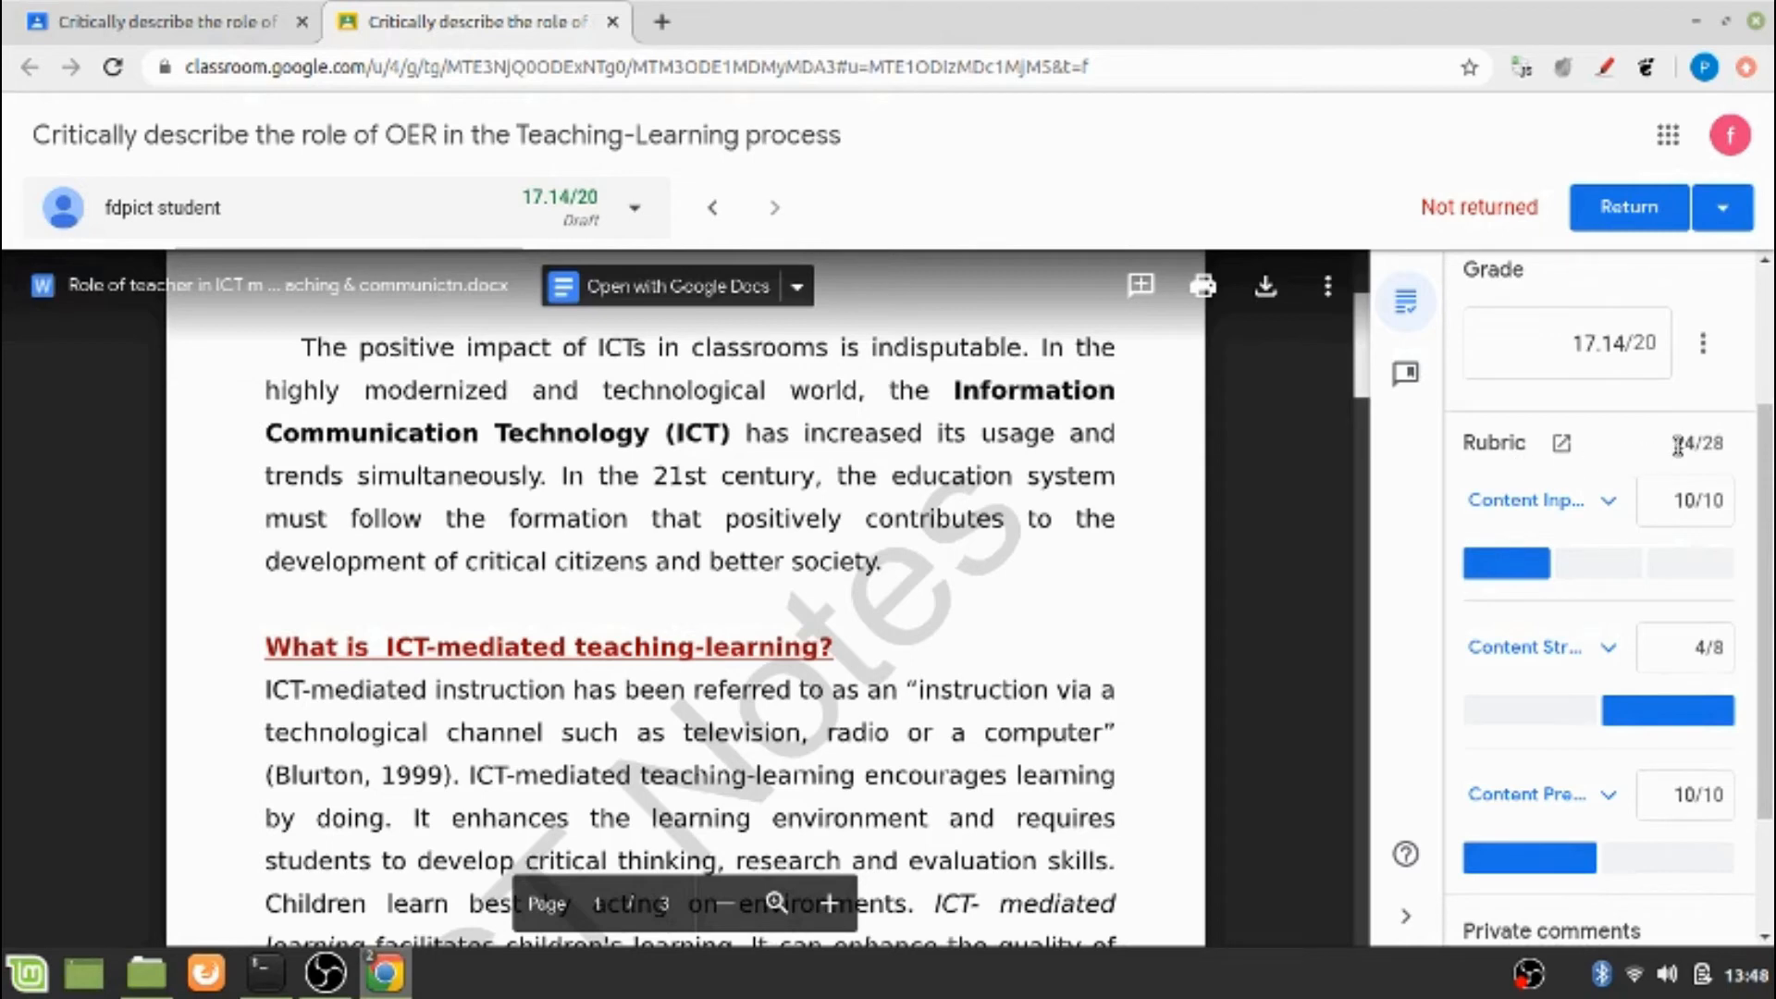
{"action": "scroll", "coordinate": [1678, 447], "scroll_direction": "up", "scroll_amount": 2}
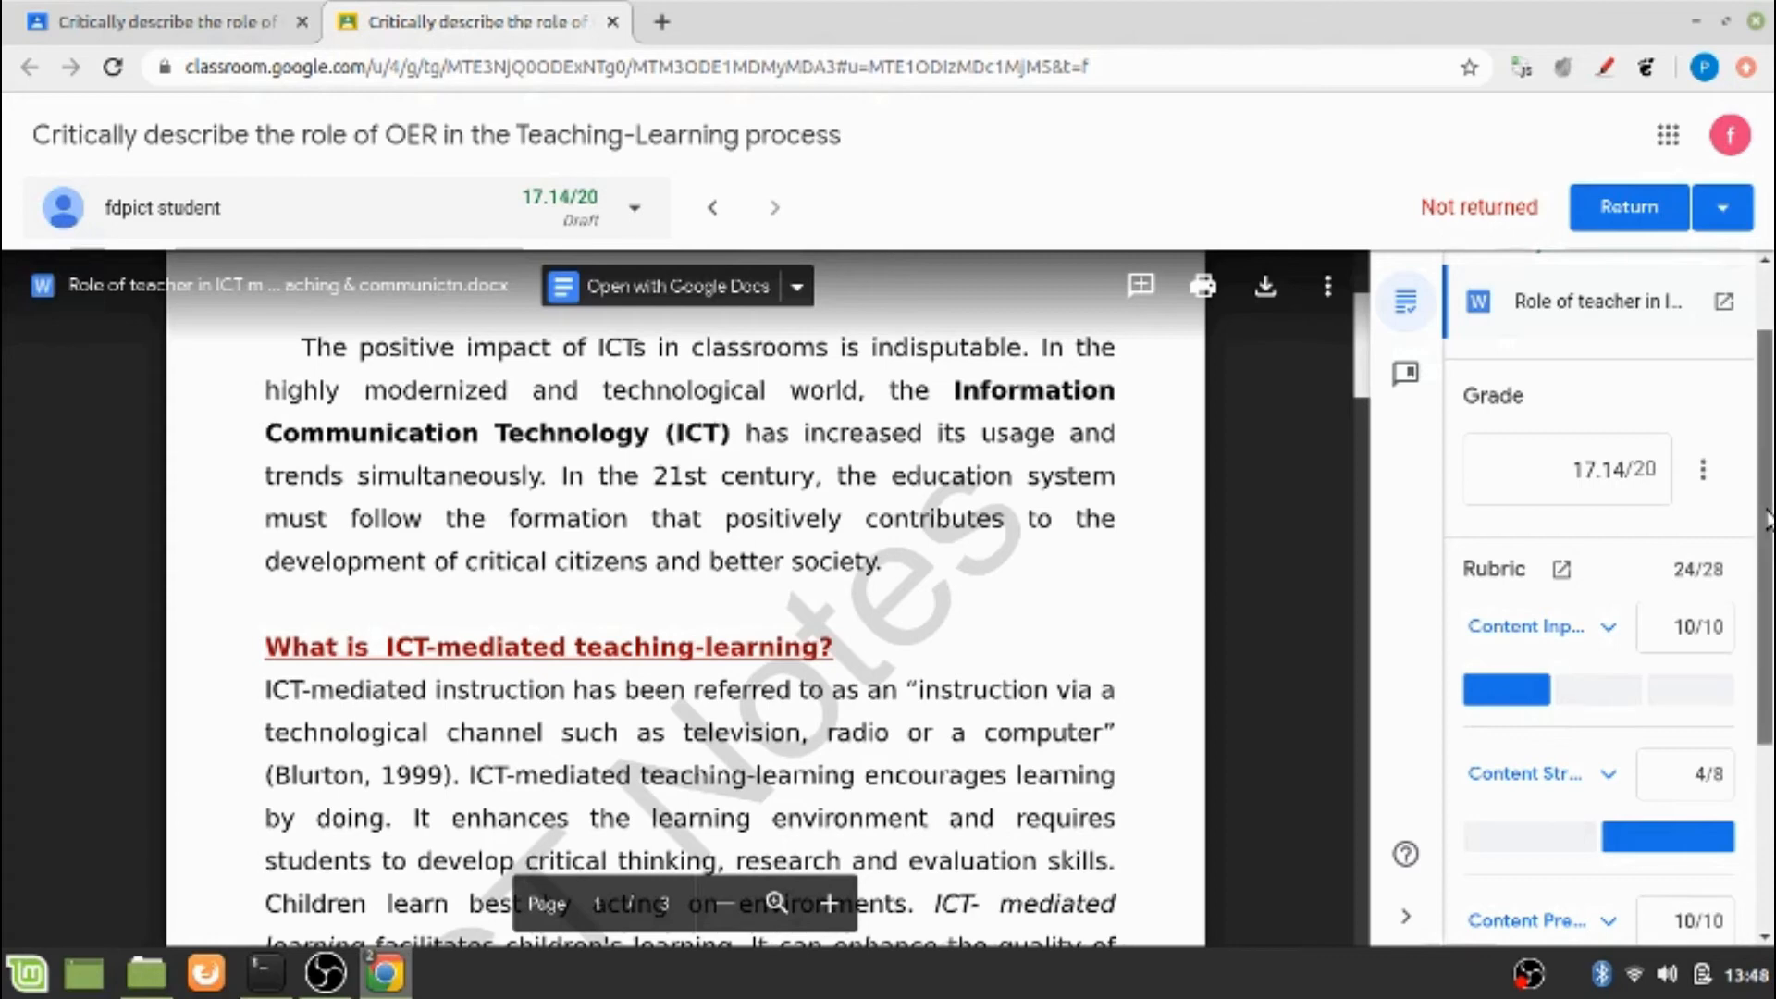
{"action": "left_click_drag", "start_coordinate": [1767, 520], "coordinate": [1763, 583]}
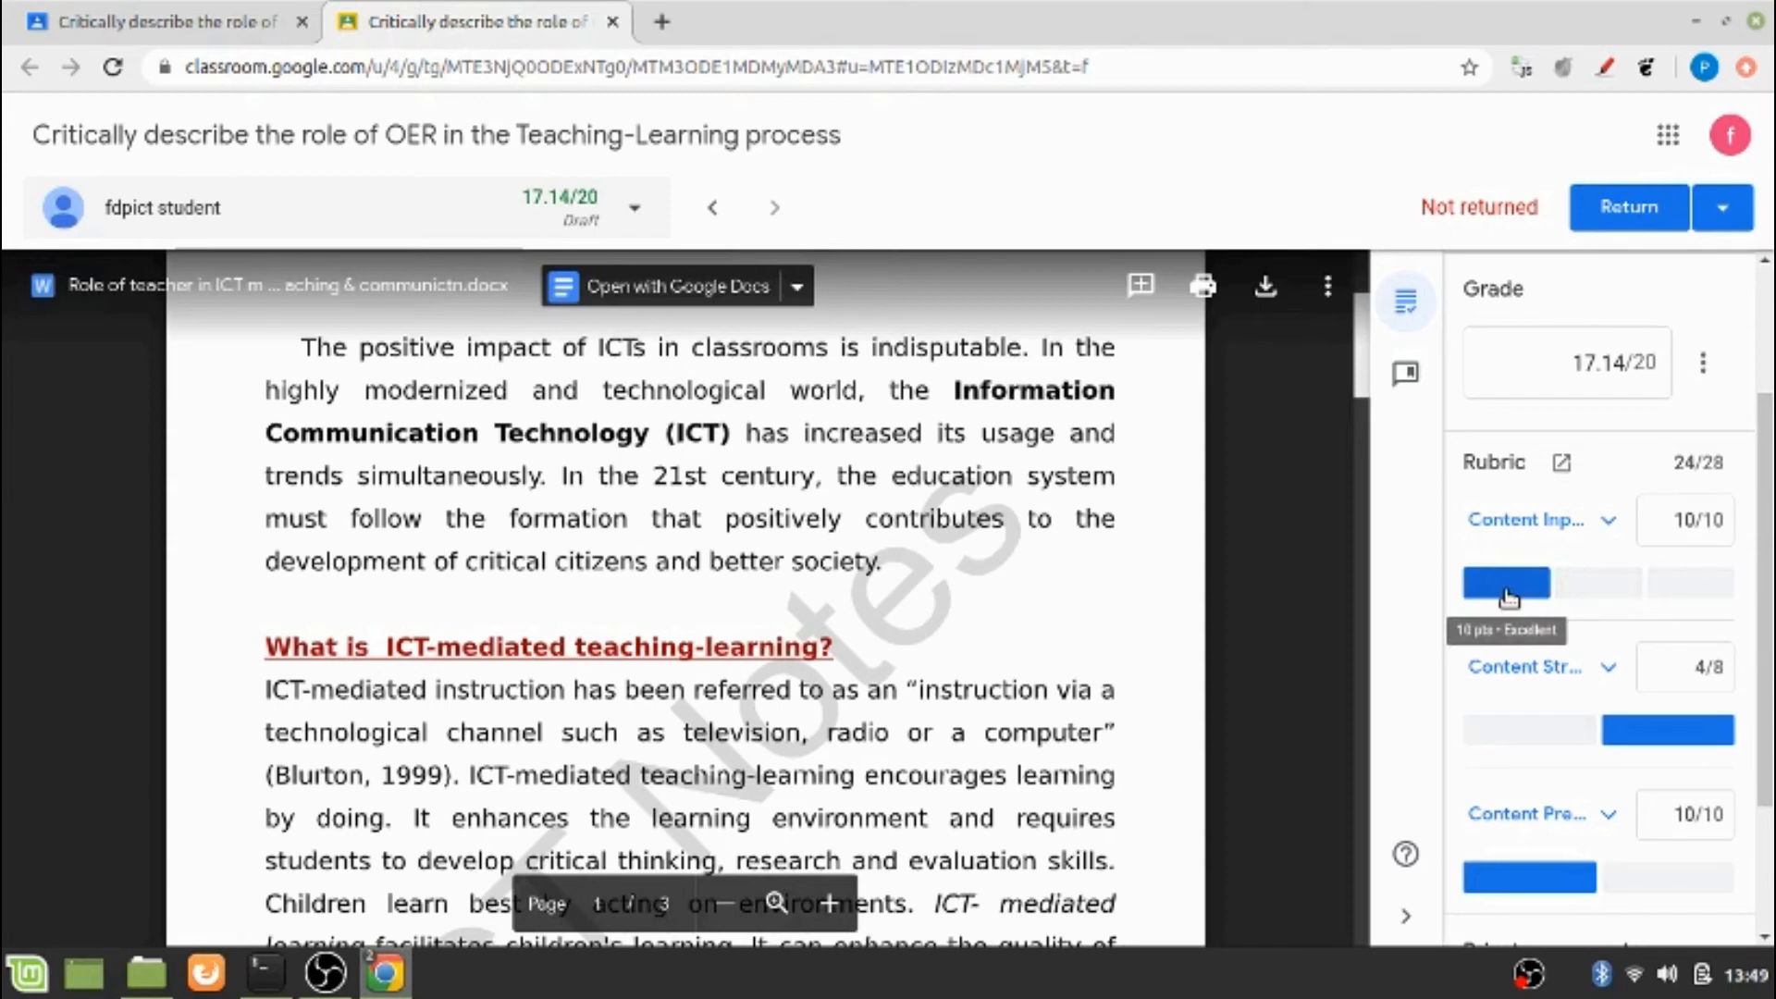
{"action": "left_click", "coordinate": [1517, 525]}
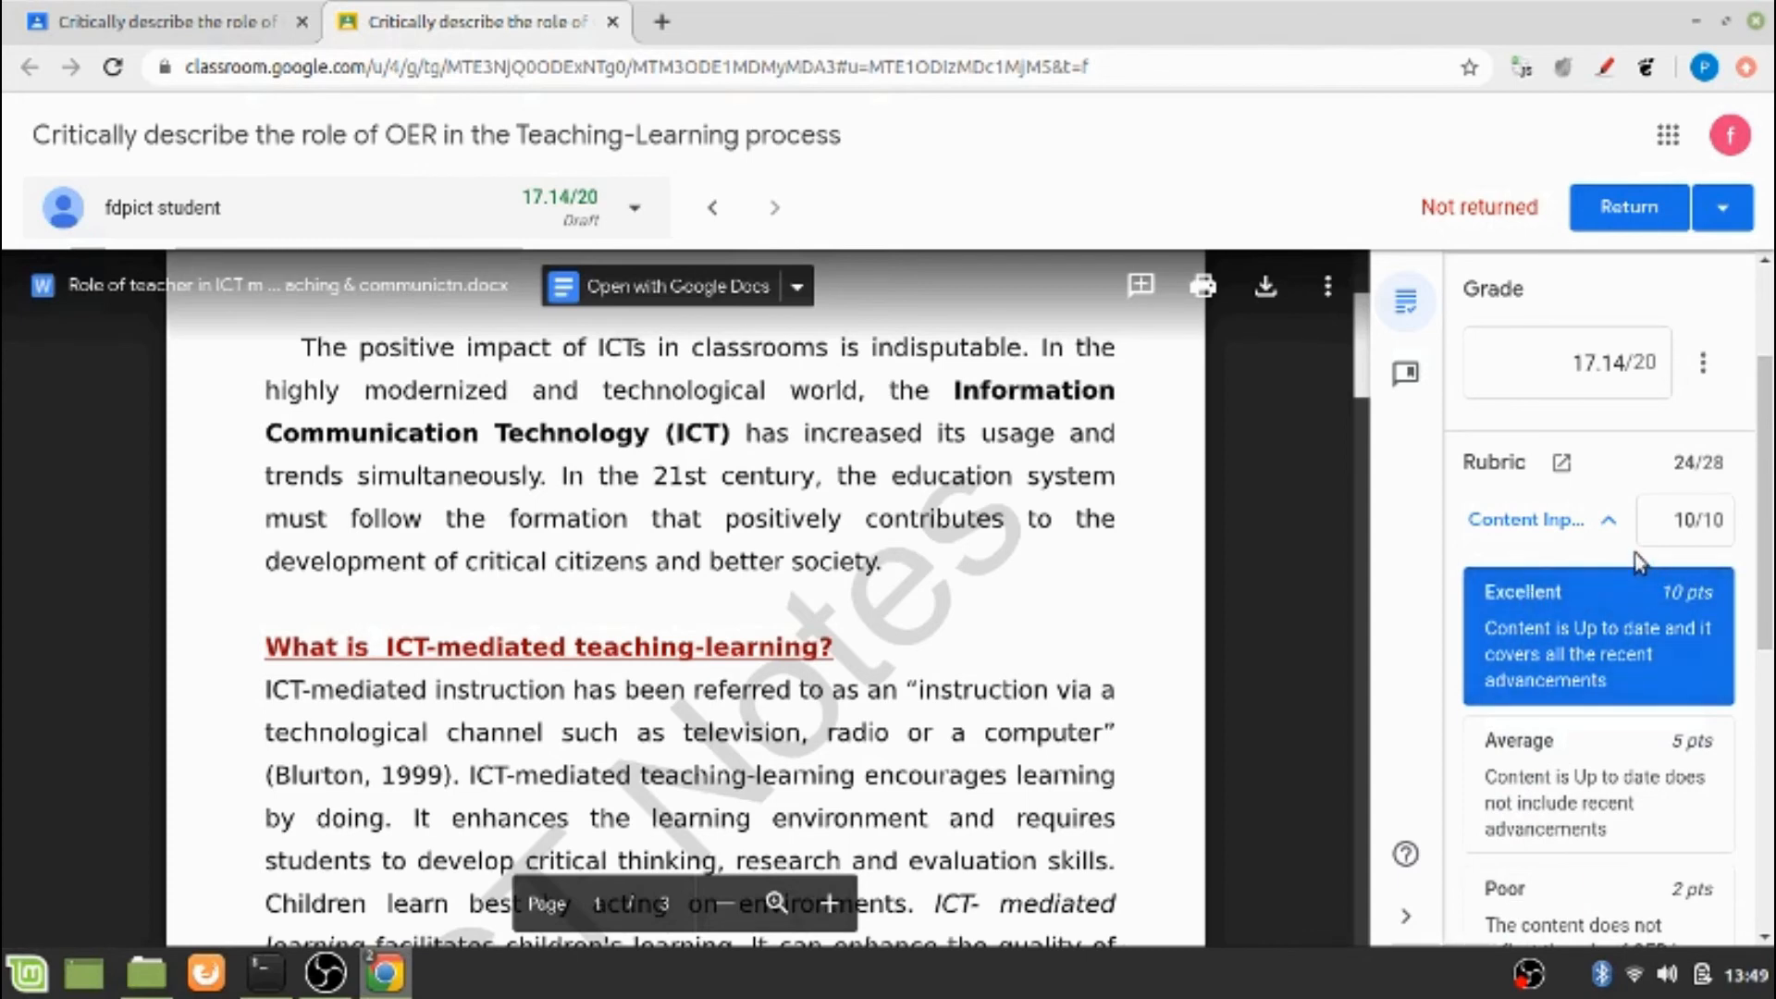
{"action": "left_click", "coordinate": [1610, 536]}
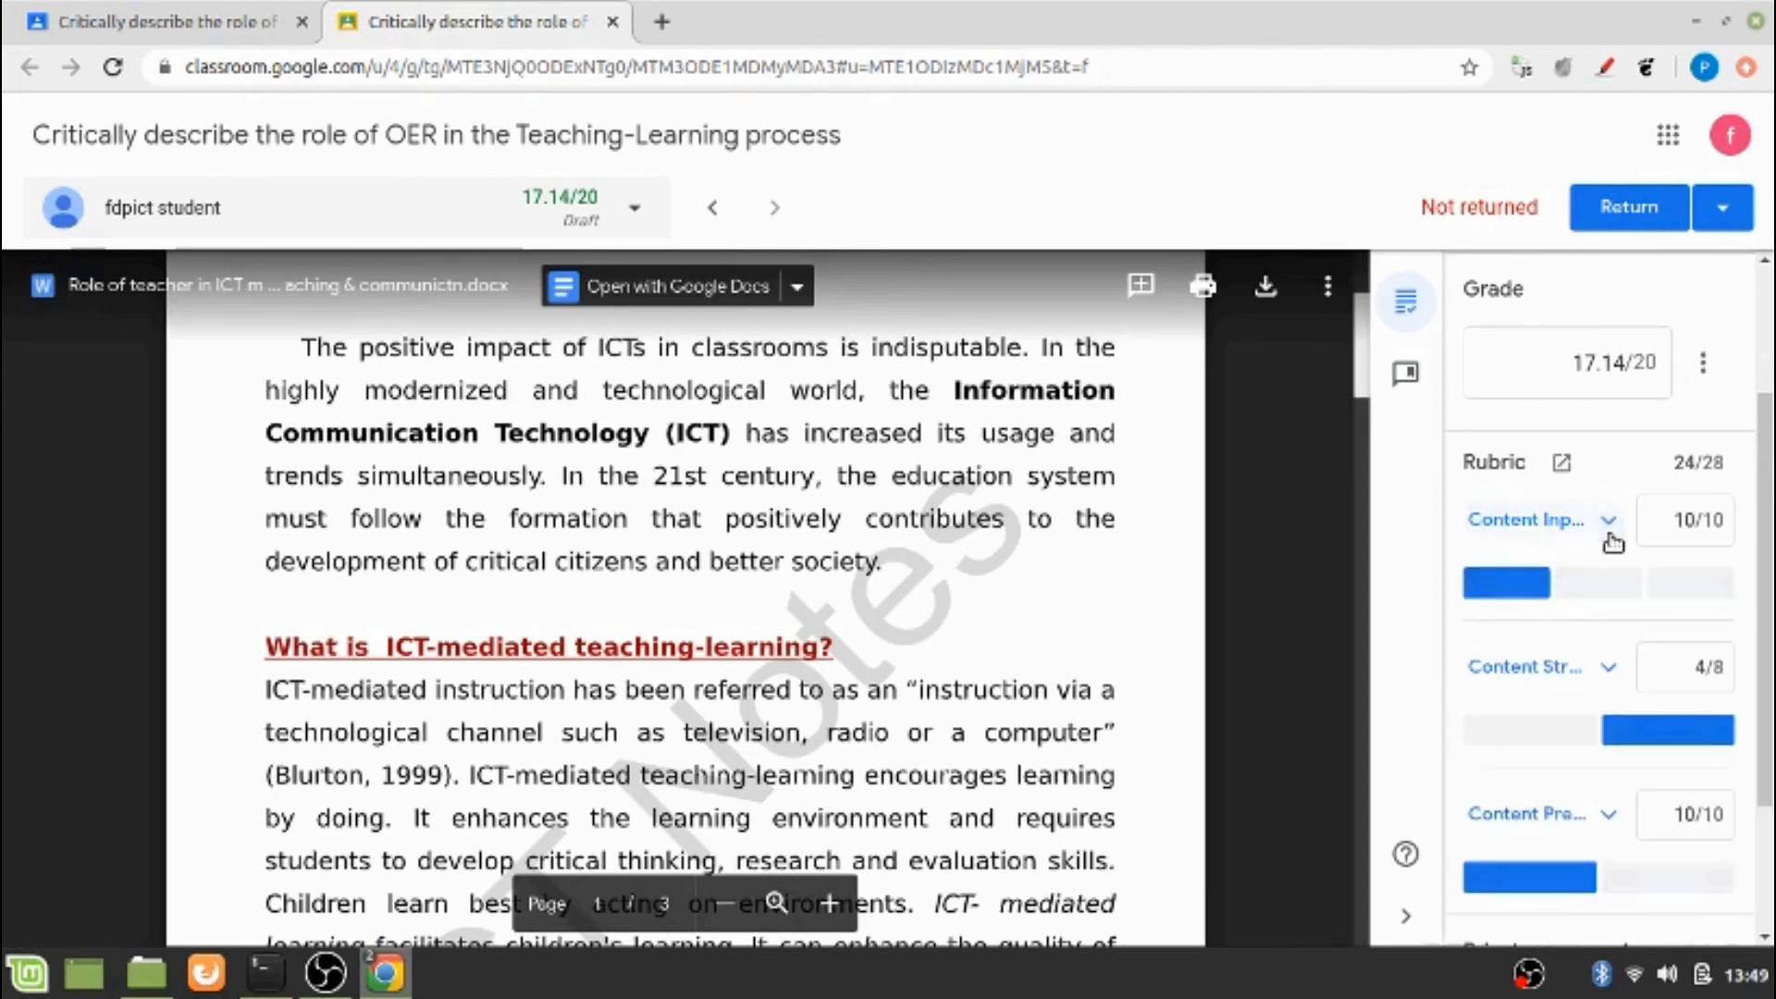
{"action": "left_click", "coordinate": [1684, 520]}
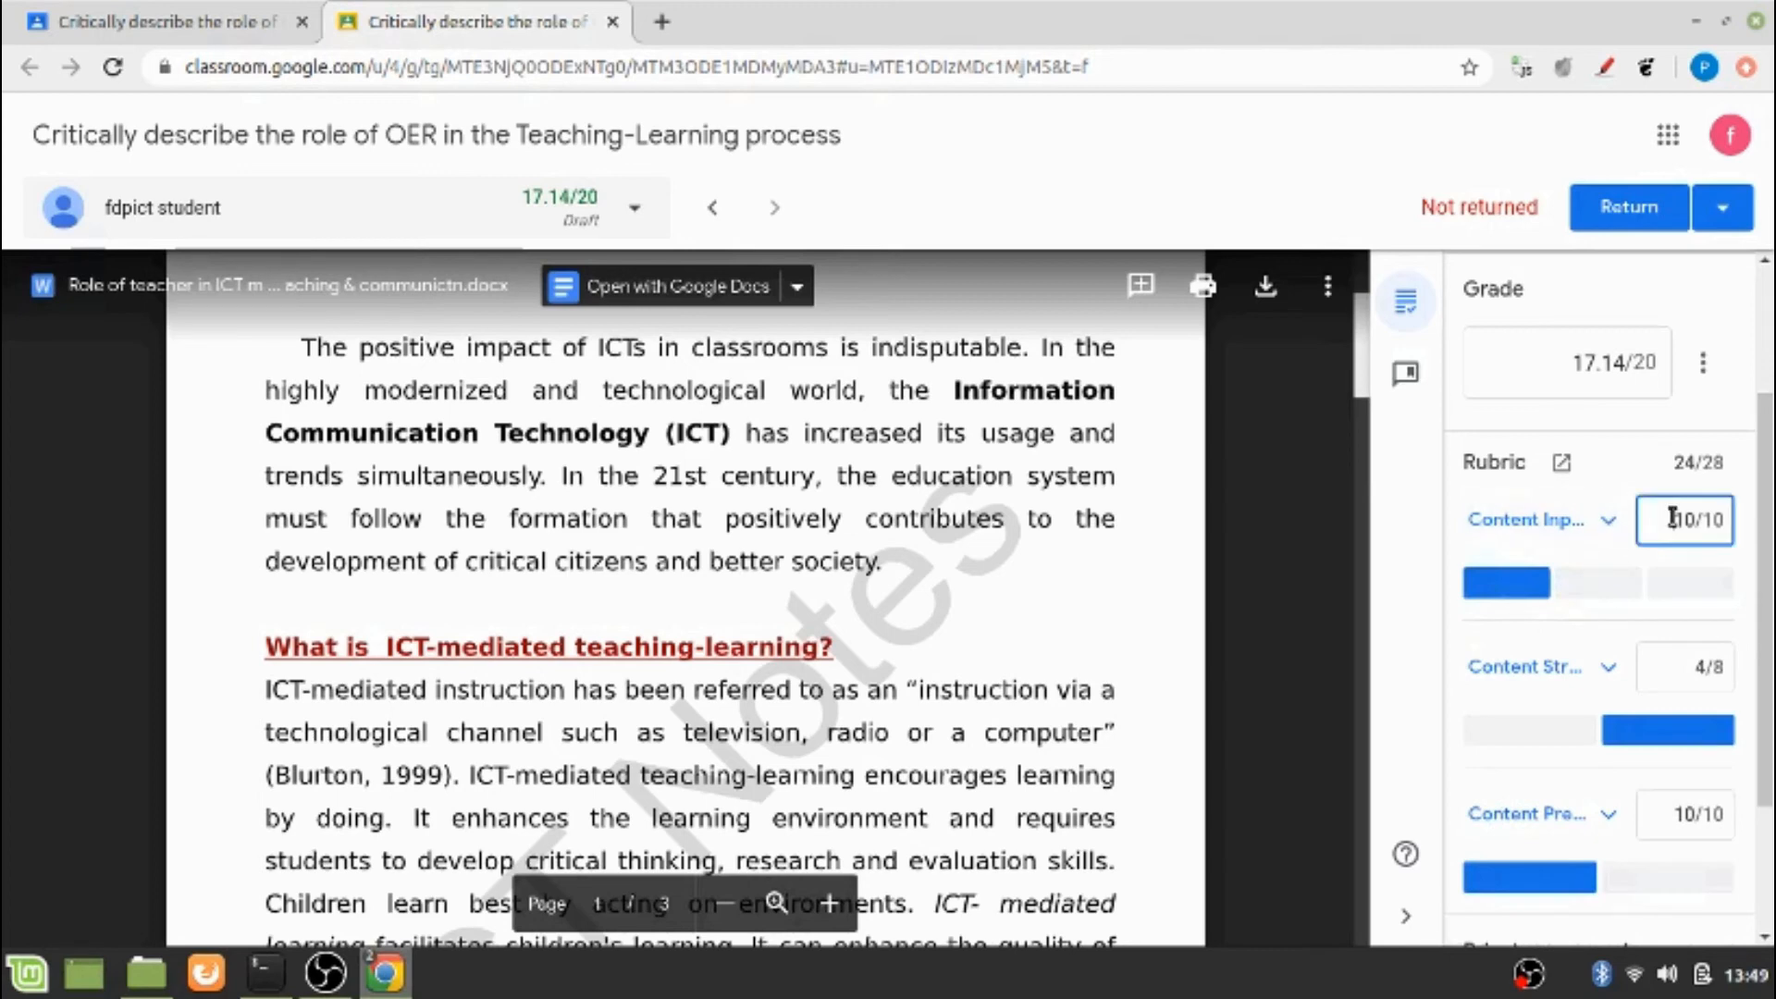
{"action": "double_click", "coordinate": [1686, 520]}
{"action": "type", "text": "9"}
Expand the Content Structure criterion and set its score to 5 out of 8
{"action": "left_click", "coordinate": [1609, 672]}
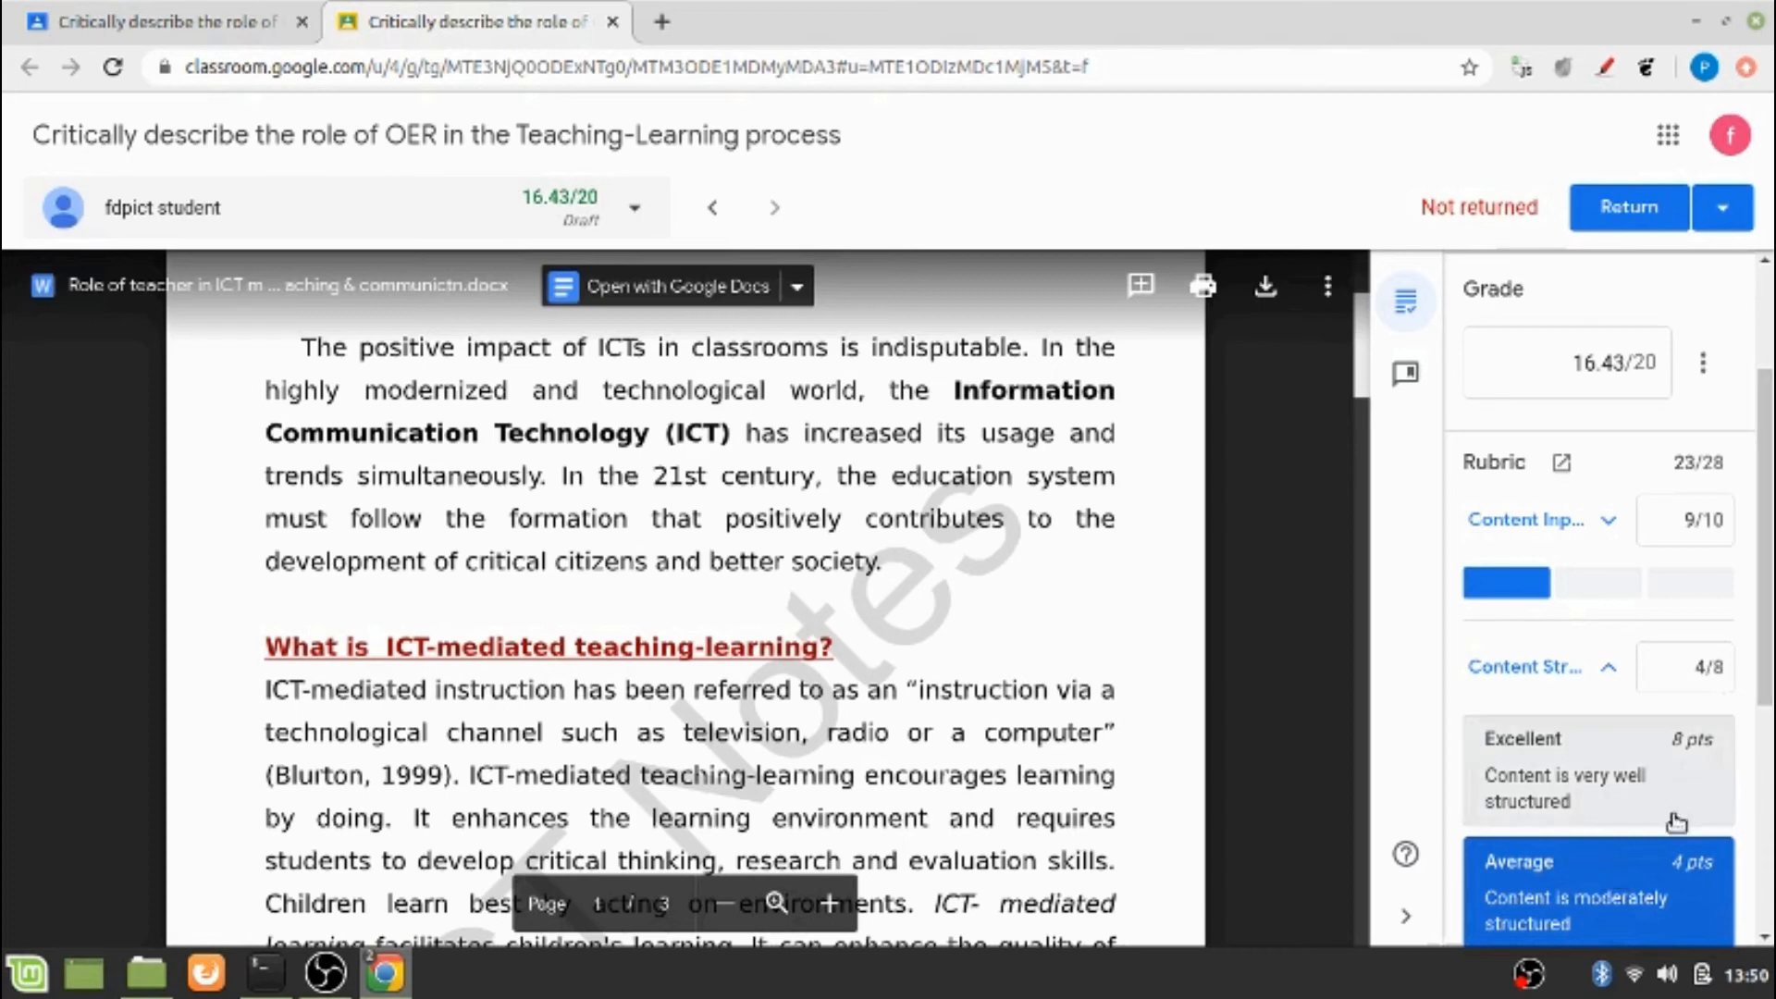
{"action": "left_click", "coordinate": [1691, 672]}
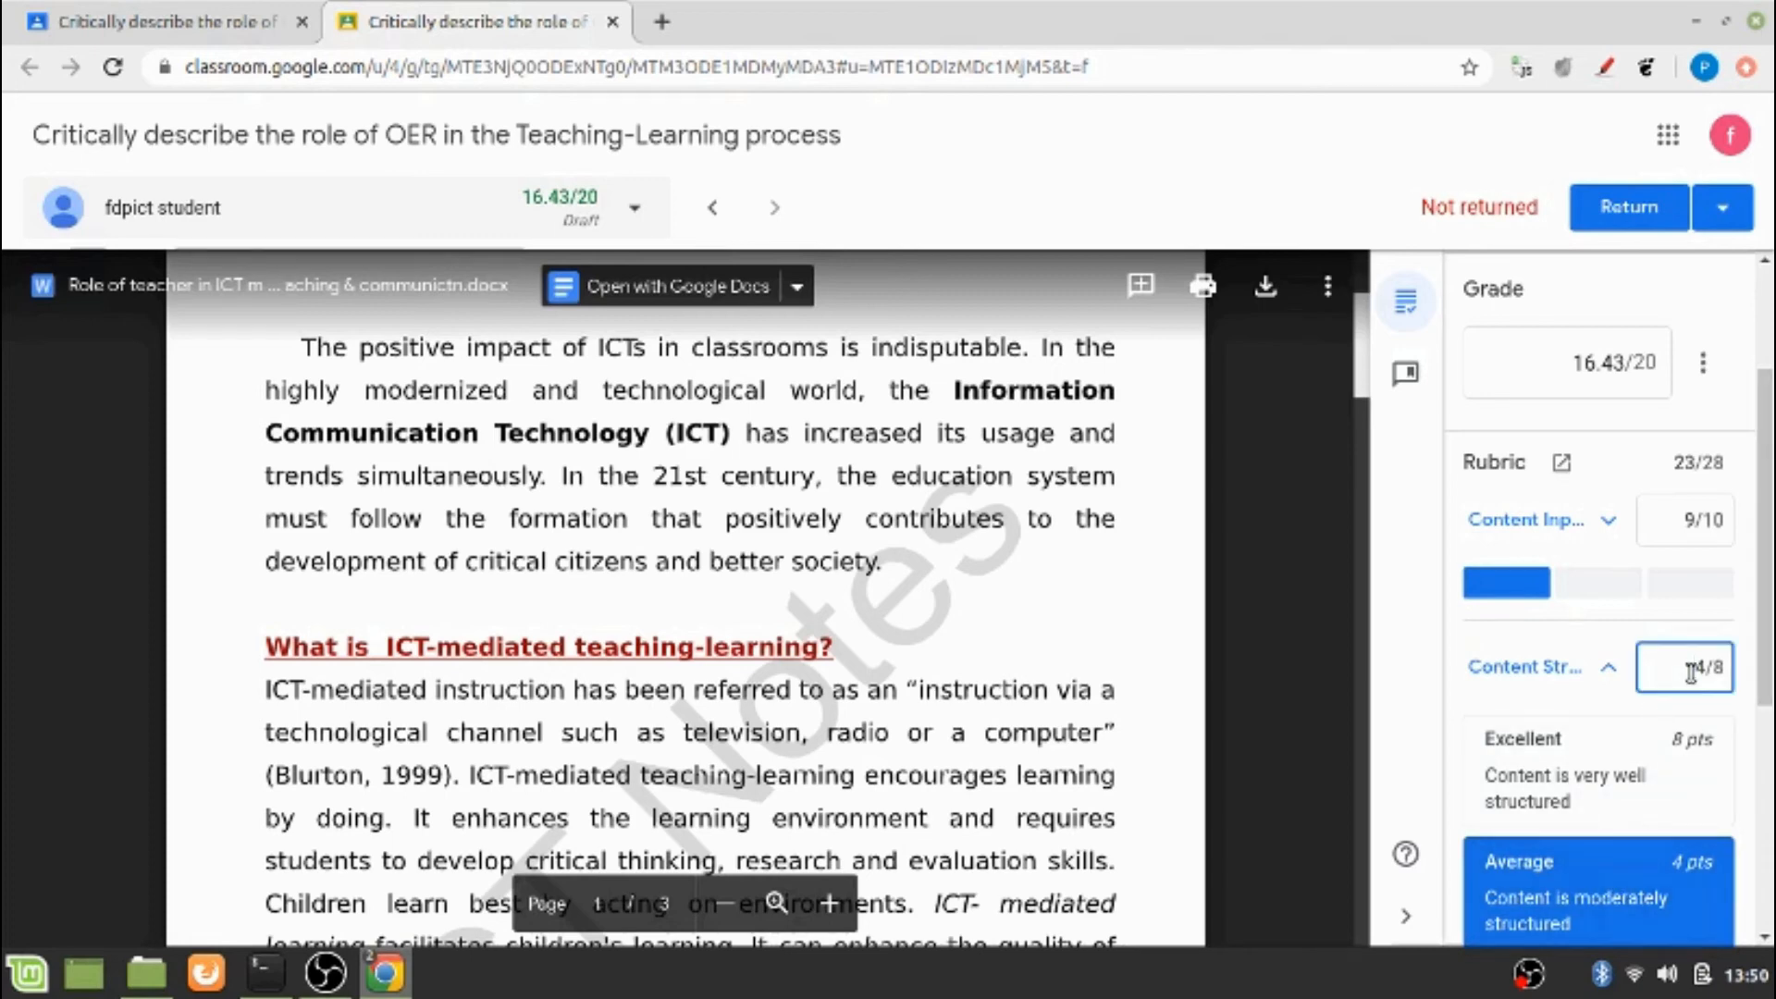
{"action": "left_click_drag", "start_coordinate": [1690, 672], "coordinate": [1710, 678]}
{"action": "type", "text": "5"}
Set the Content Presentation score to 9 out of 10
{"action": "scroll", "coordinate": [1758, 685], "scroll_direction": "down", "scroll_amount": 2}
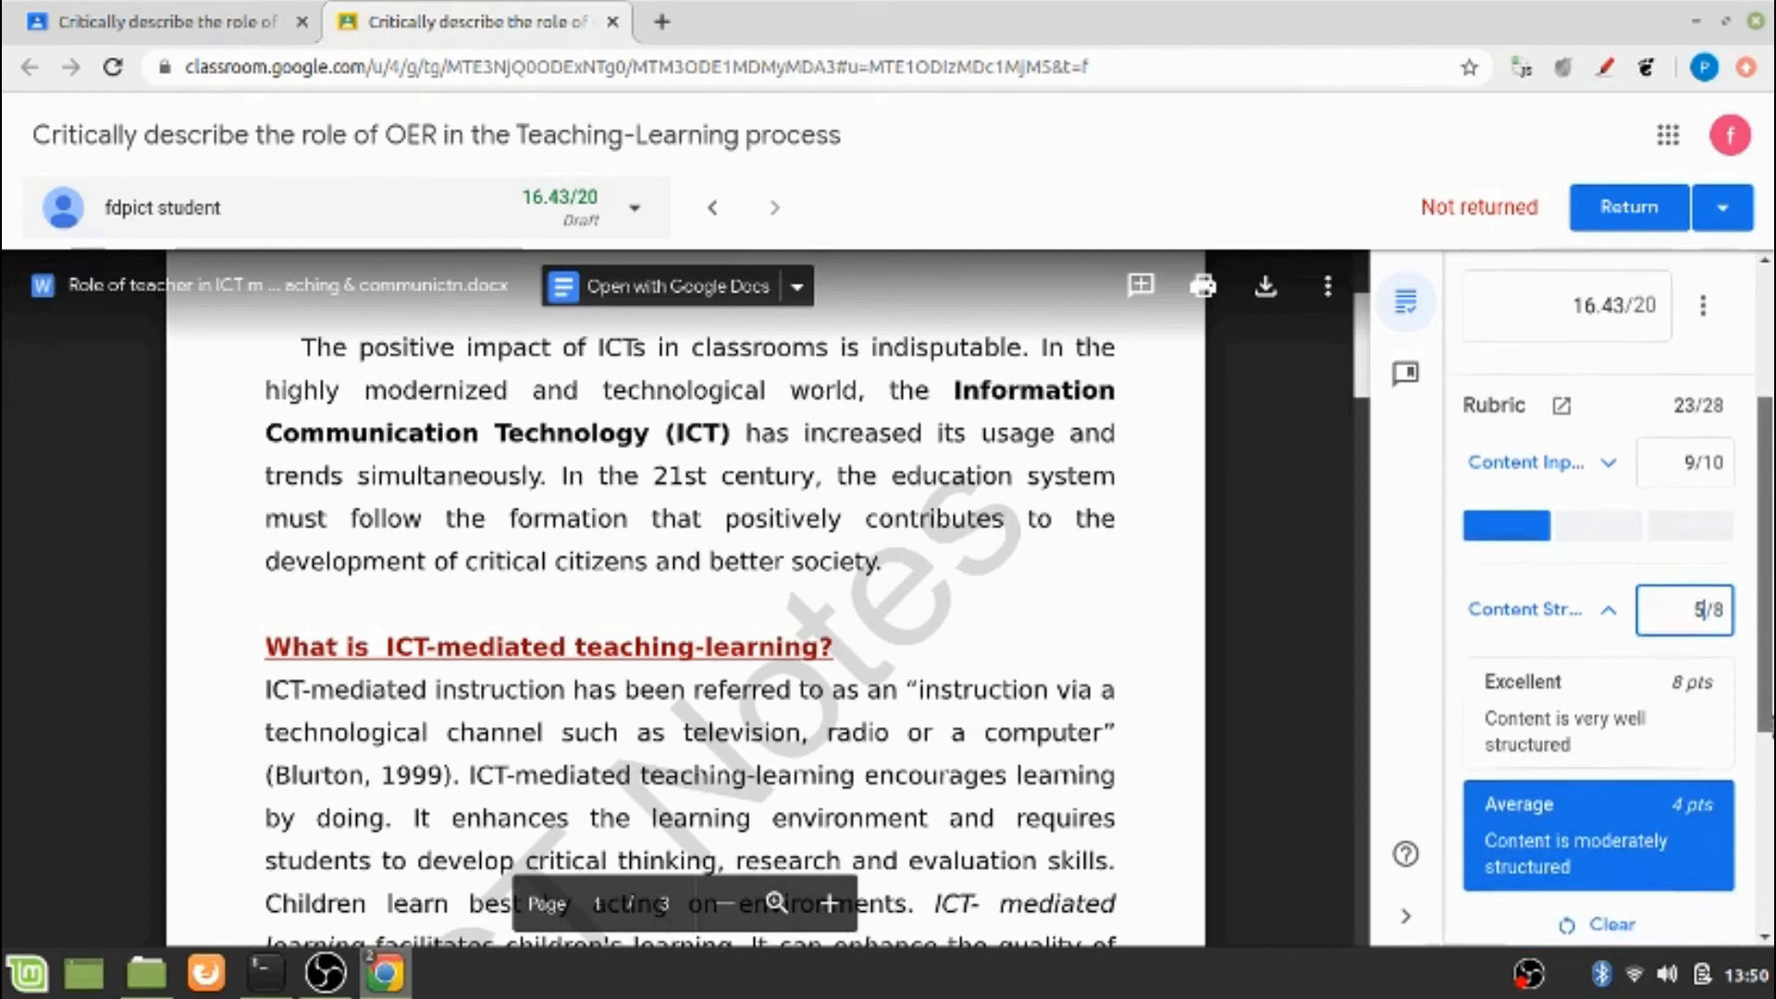
{"action": "scroll", "coordinate": [1656, 842], "scroll_direction": "down", "scroll_amount": 2}
{"action": "left_click", "coordinate": [1686, 883]}
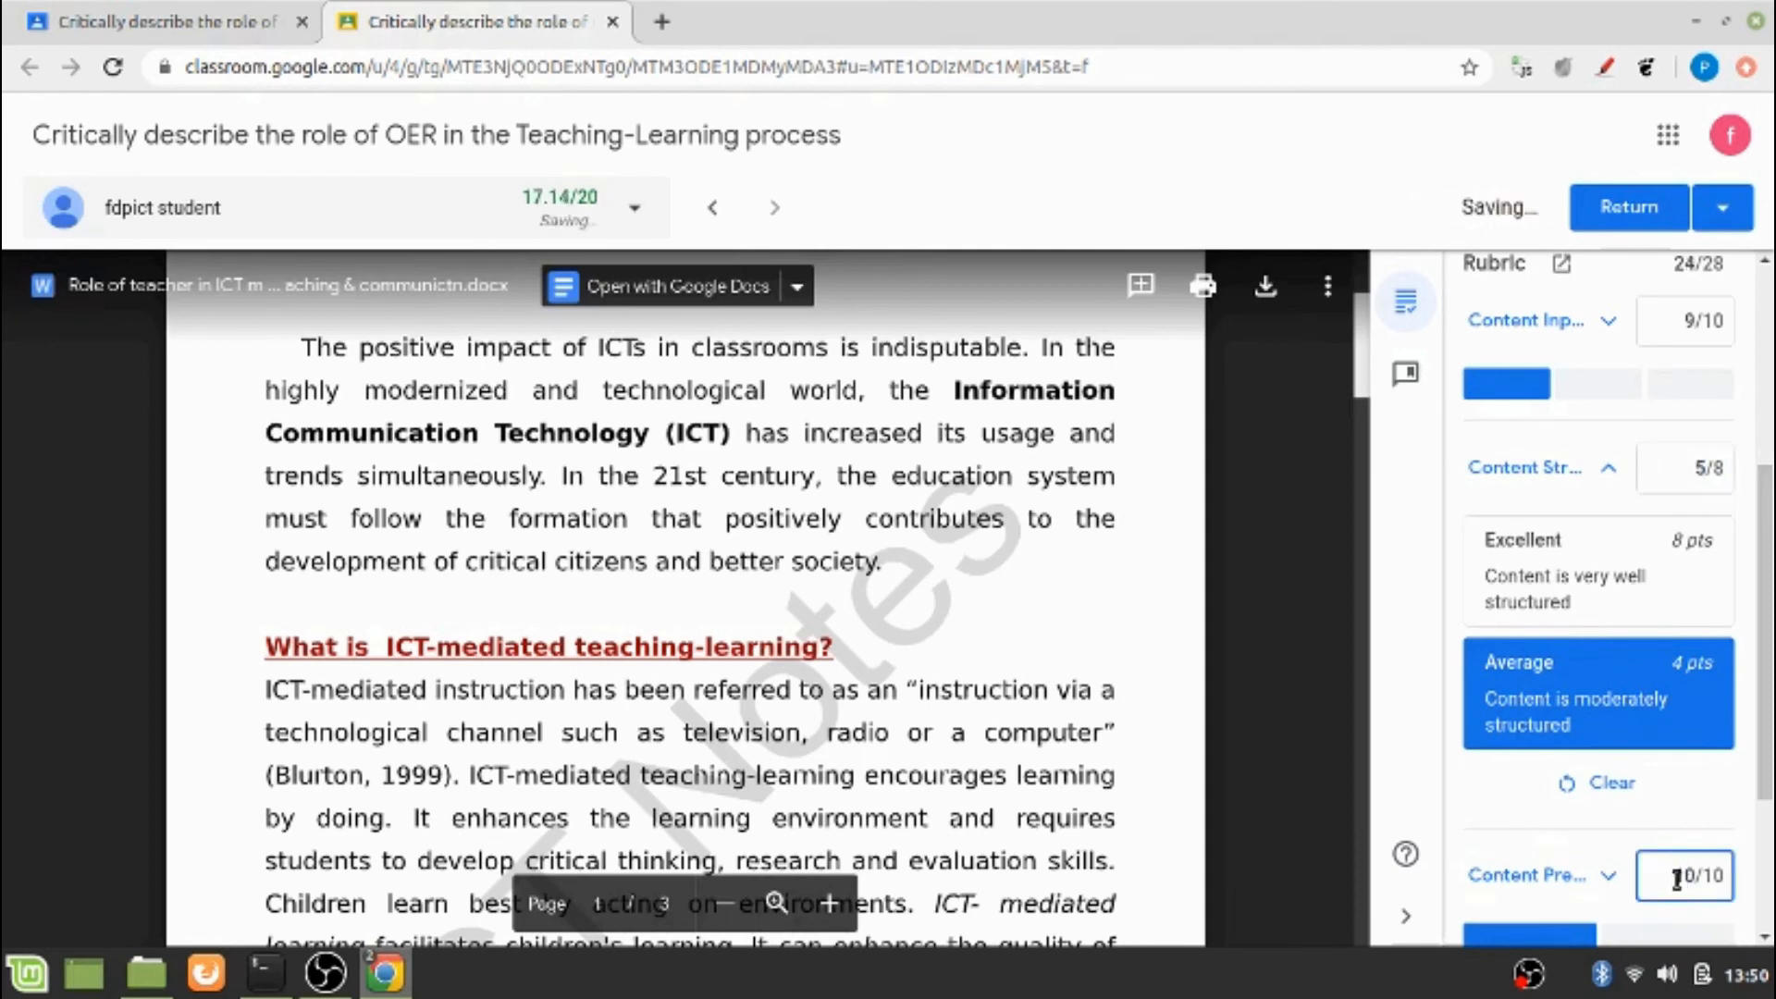
{"action": "double_click", "coordinate": [1686, 877]}
{"action": "type", "text": "9"}
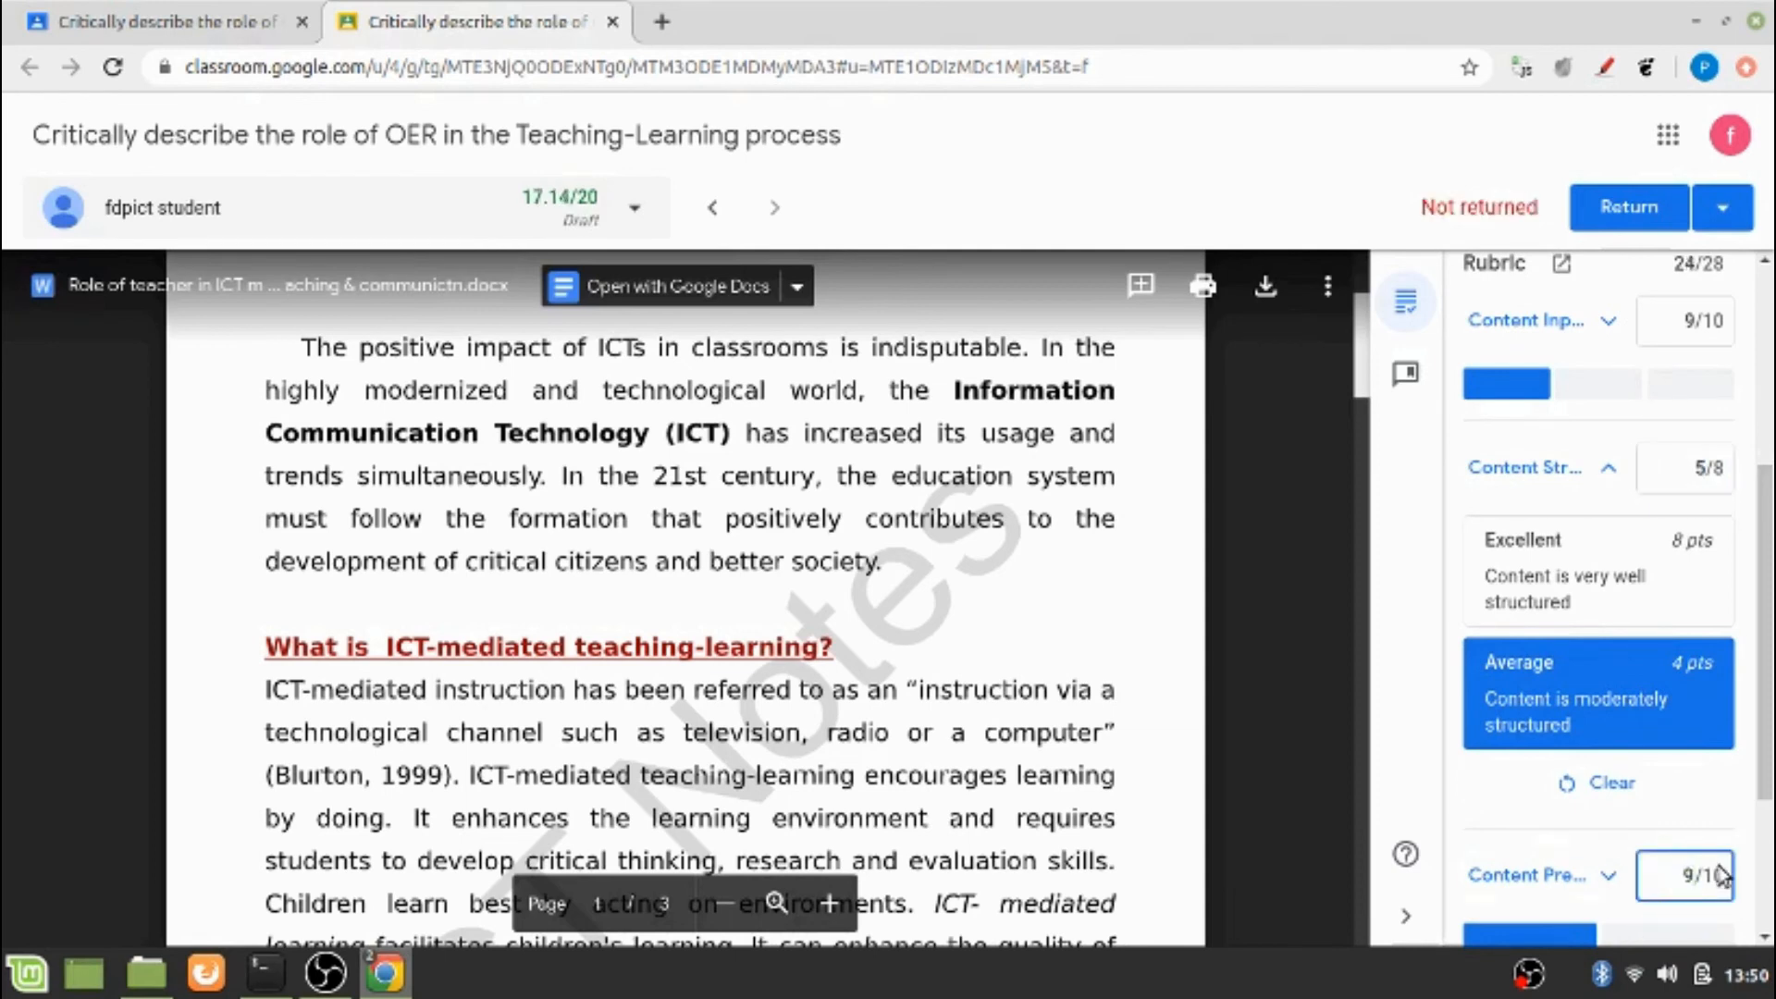
Review the recalculated grade and rubric scores, and return the marked work to the student
{"action": "left_click", "coordinate": [1764, 643]}
{"action": "left_click_drag", "start_coordinate": [1765, 642], "coordinate": [1760, 495]}
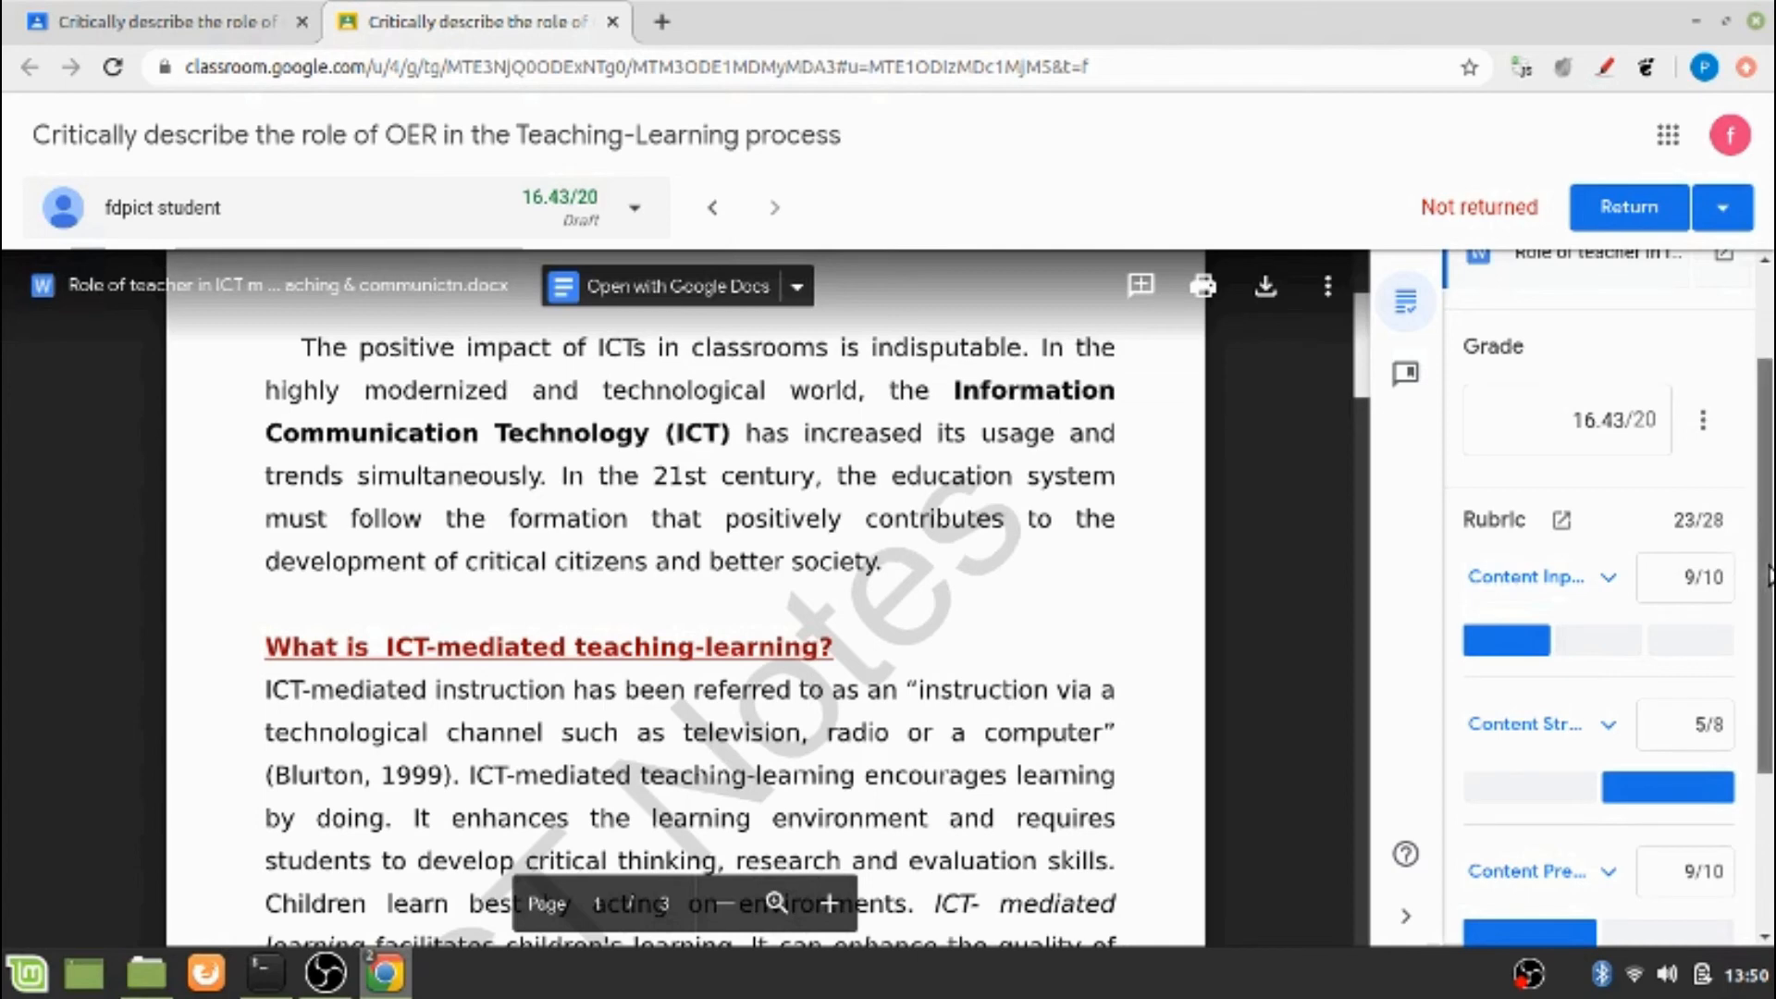
{"action": "left_click_drag", "start_coordinate": [1766, 575], "coordinate": [1758, 496]}
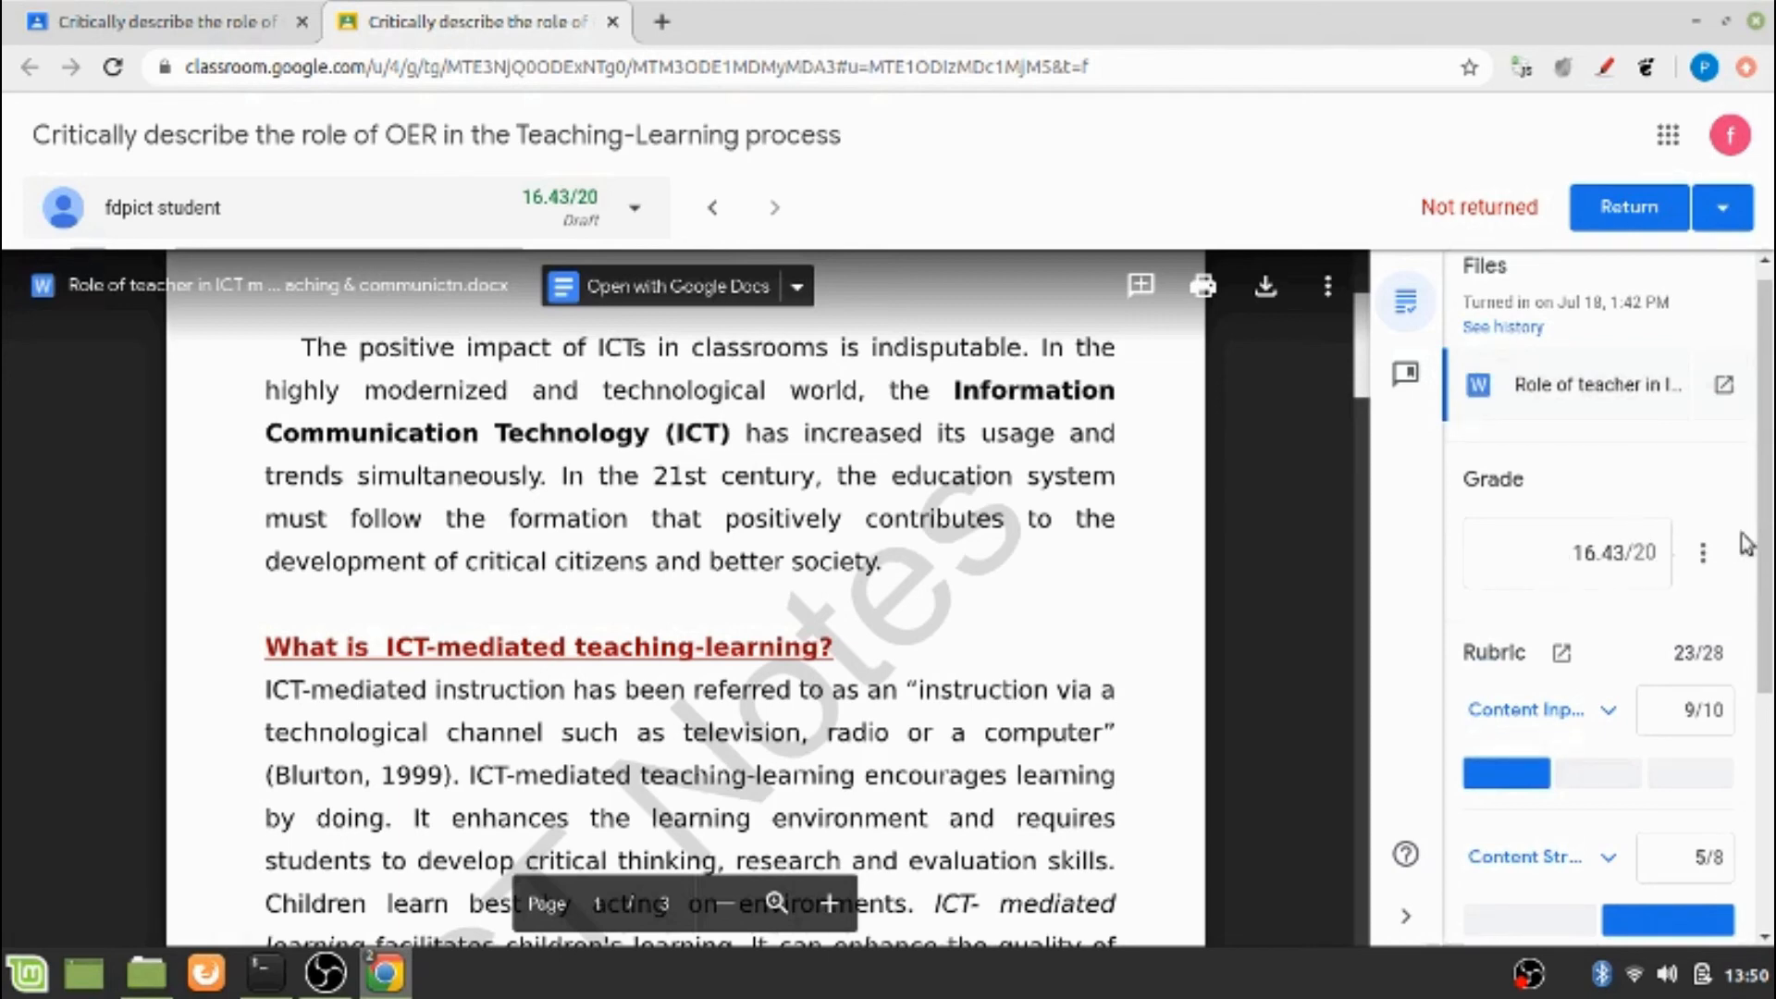
{"action": "left_click_drag", "start_coordinate": [1772, 514], "coordinate": [1774, 392]}
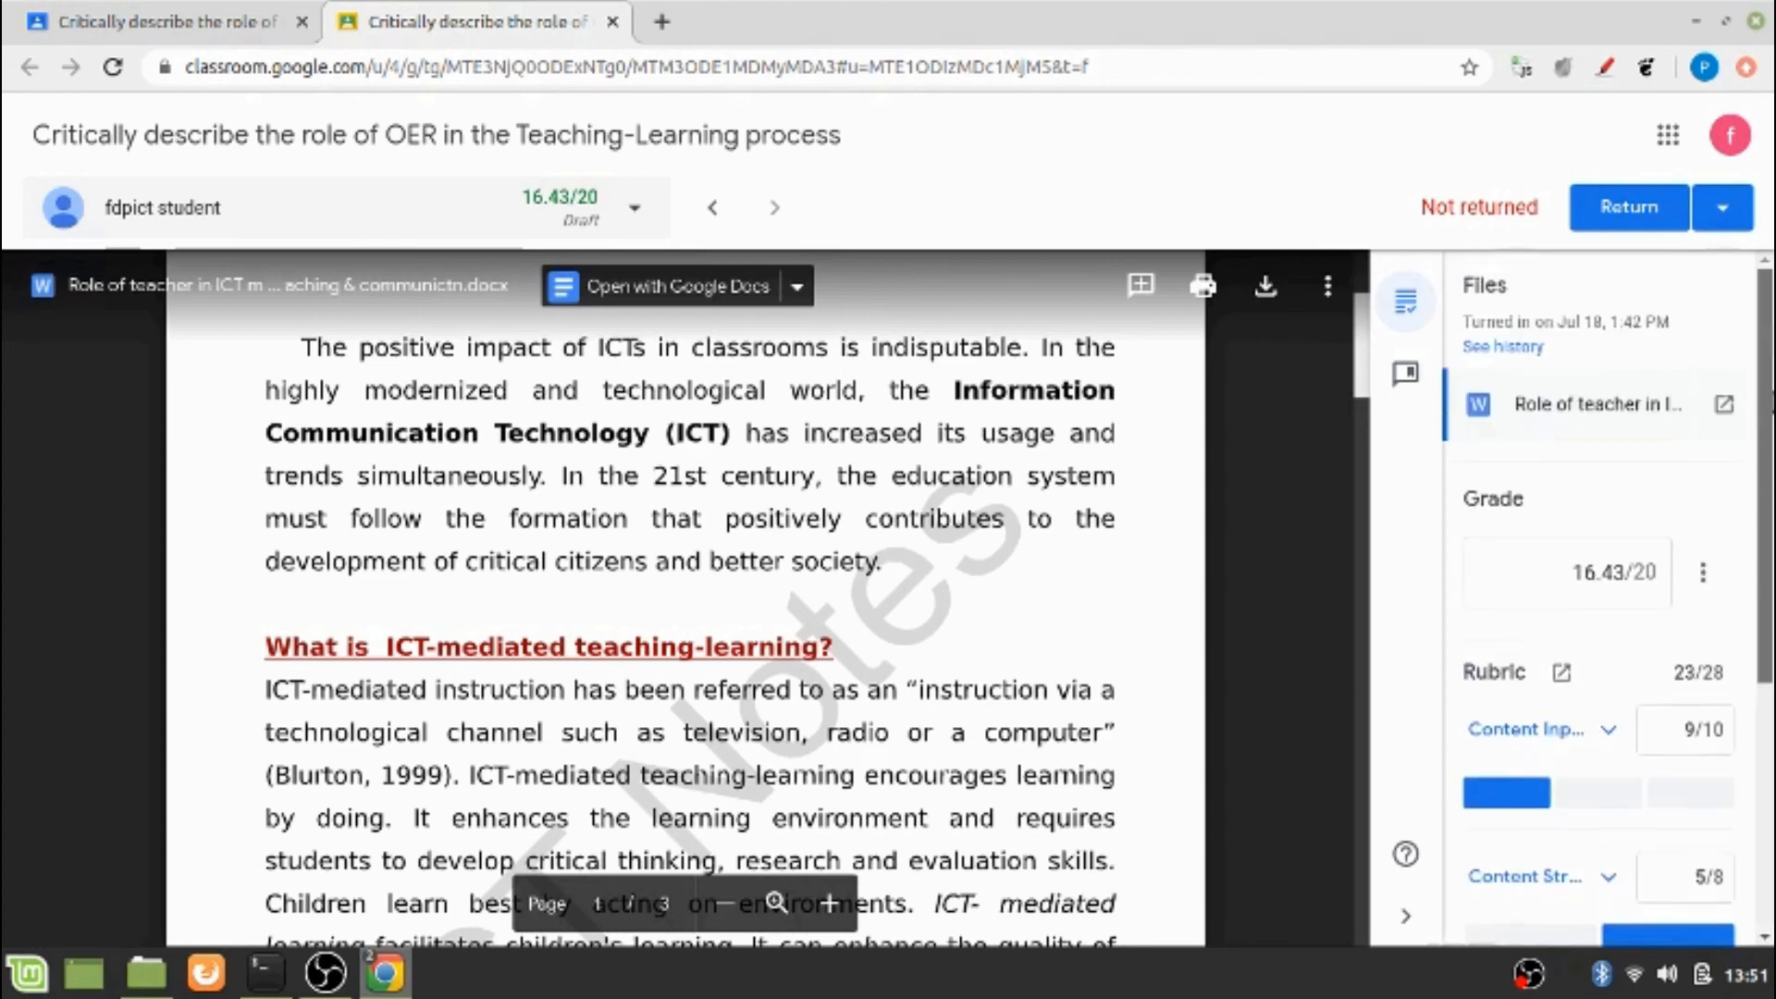
{"action": "left_click", "coordinate": [1640, 211]}
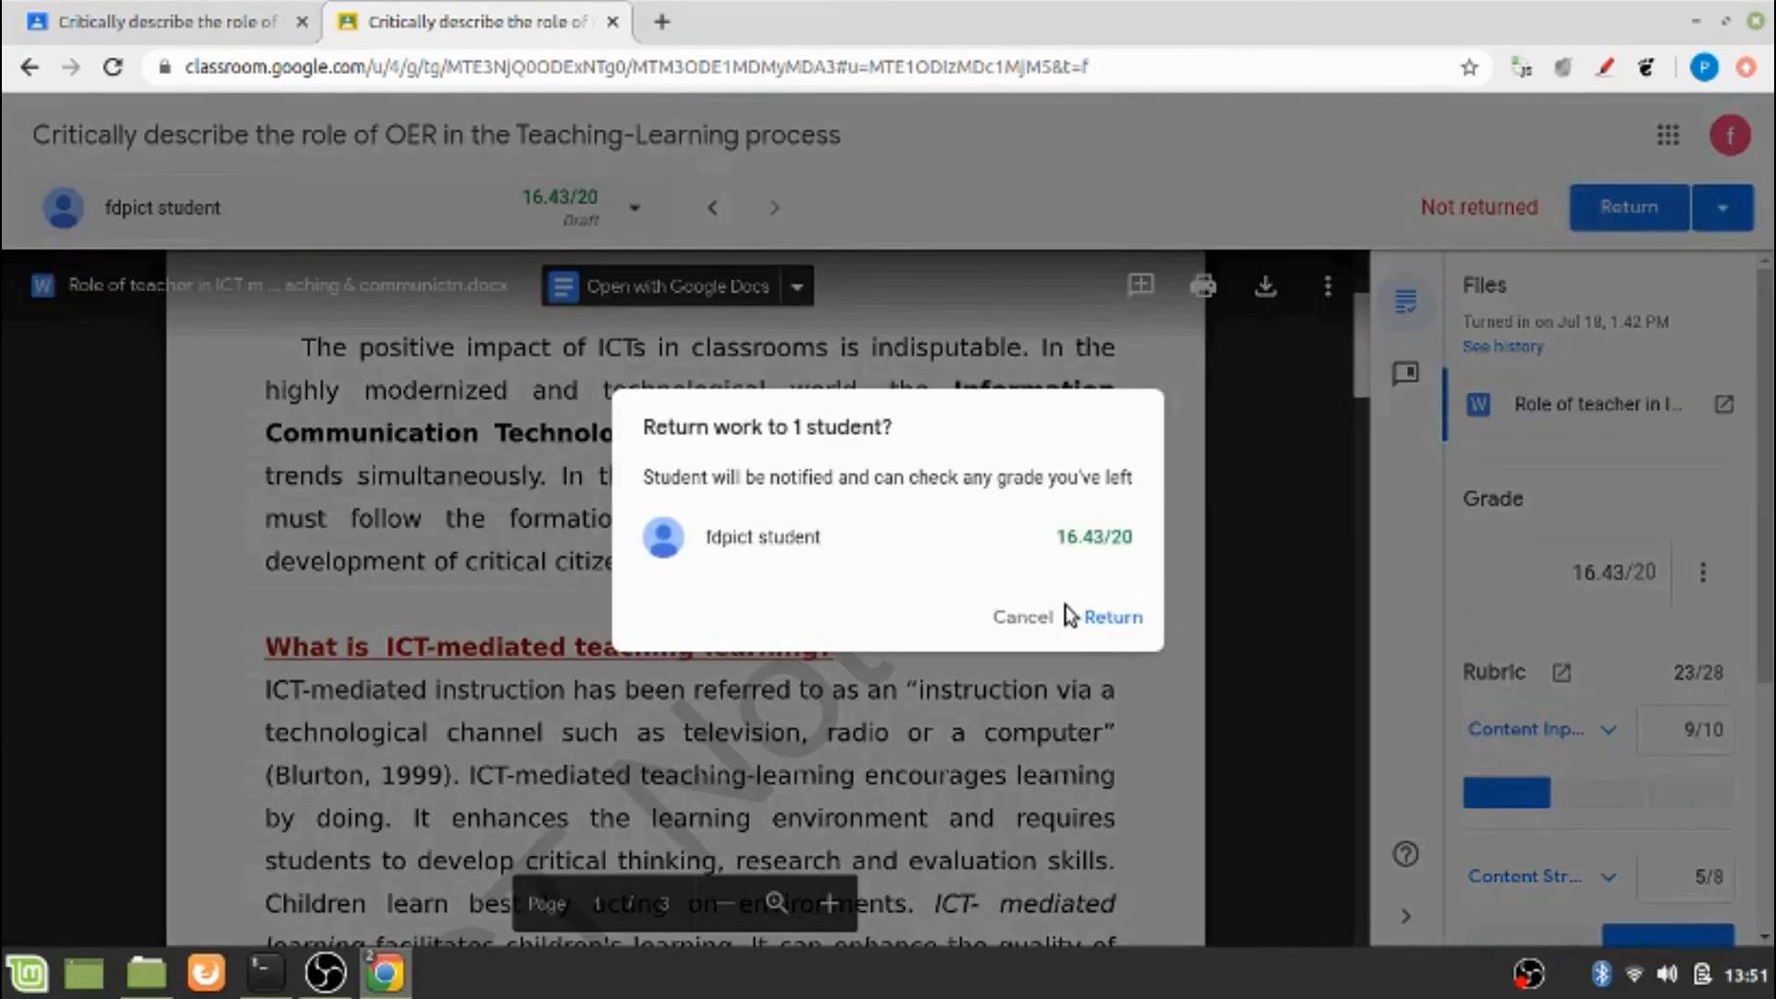
{"action": "left_click", "coordinate": [1112, 624]}
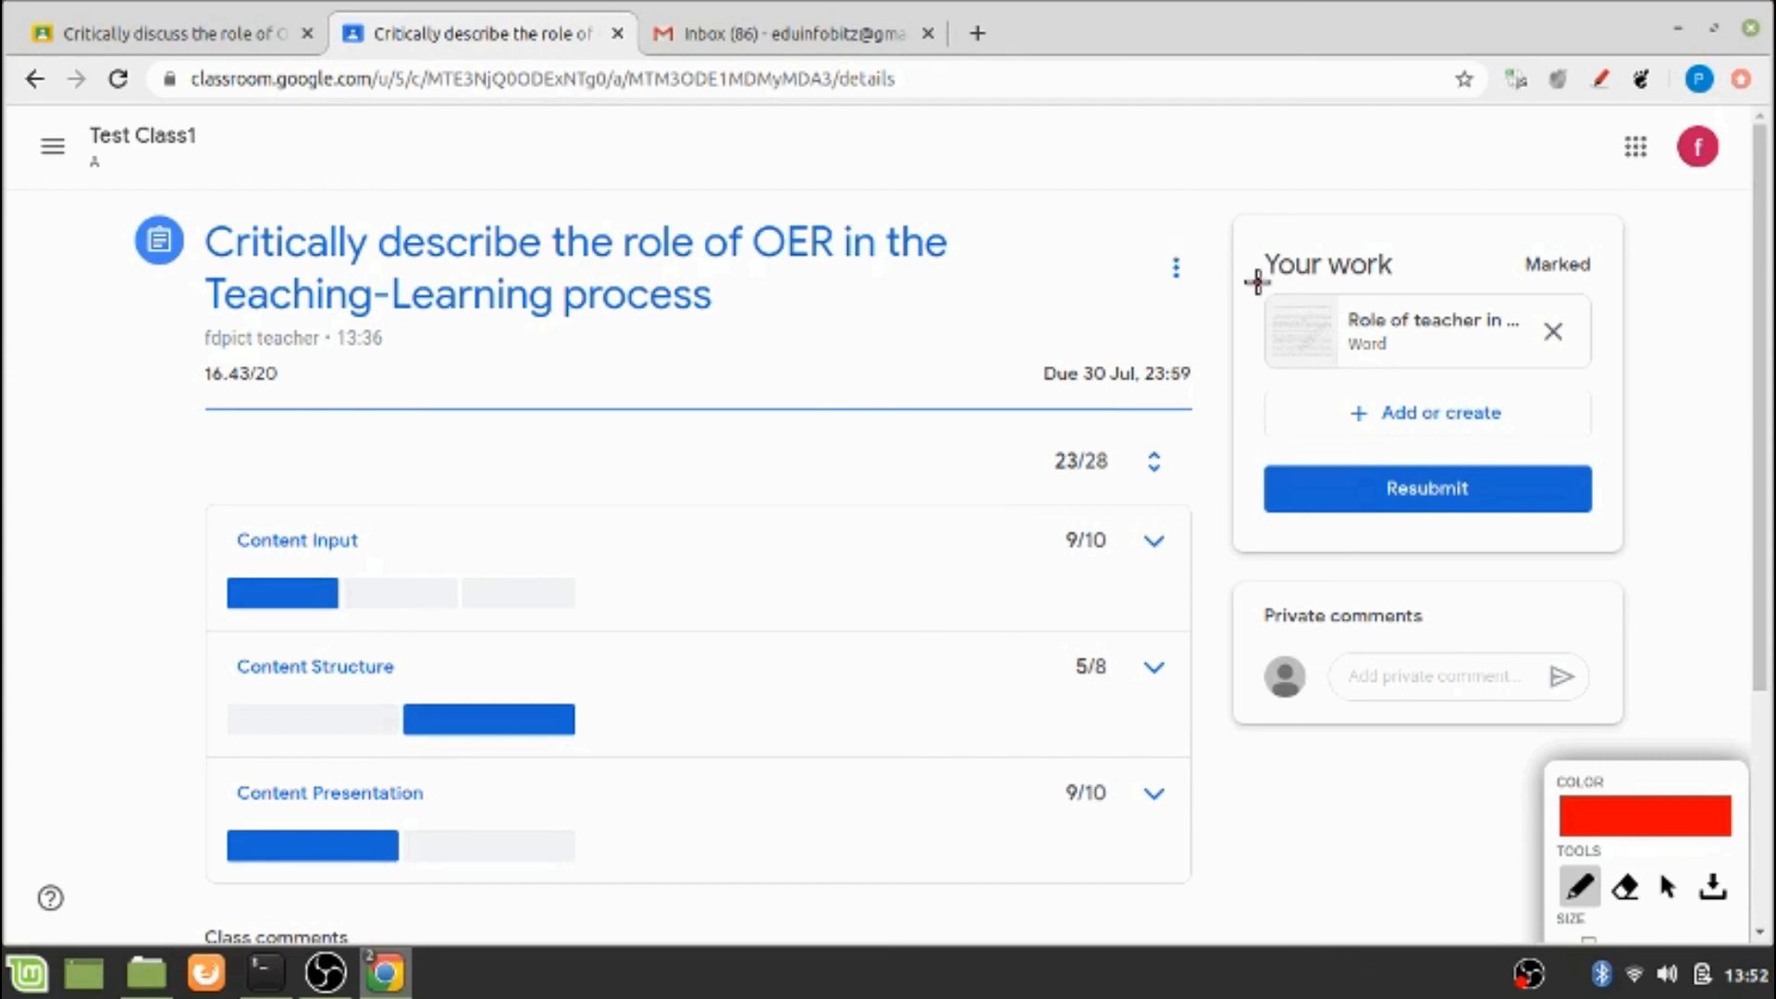
On the student's assignment page, underline the Marked status of the work and the overall grade in red
{"action": "left_click_drag", "start_coordinate": [1257, 282], "coordinate": [1616, 275]}
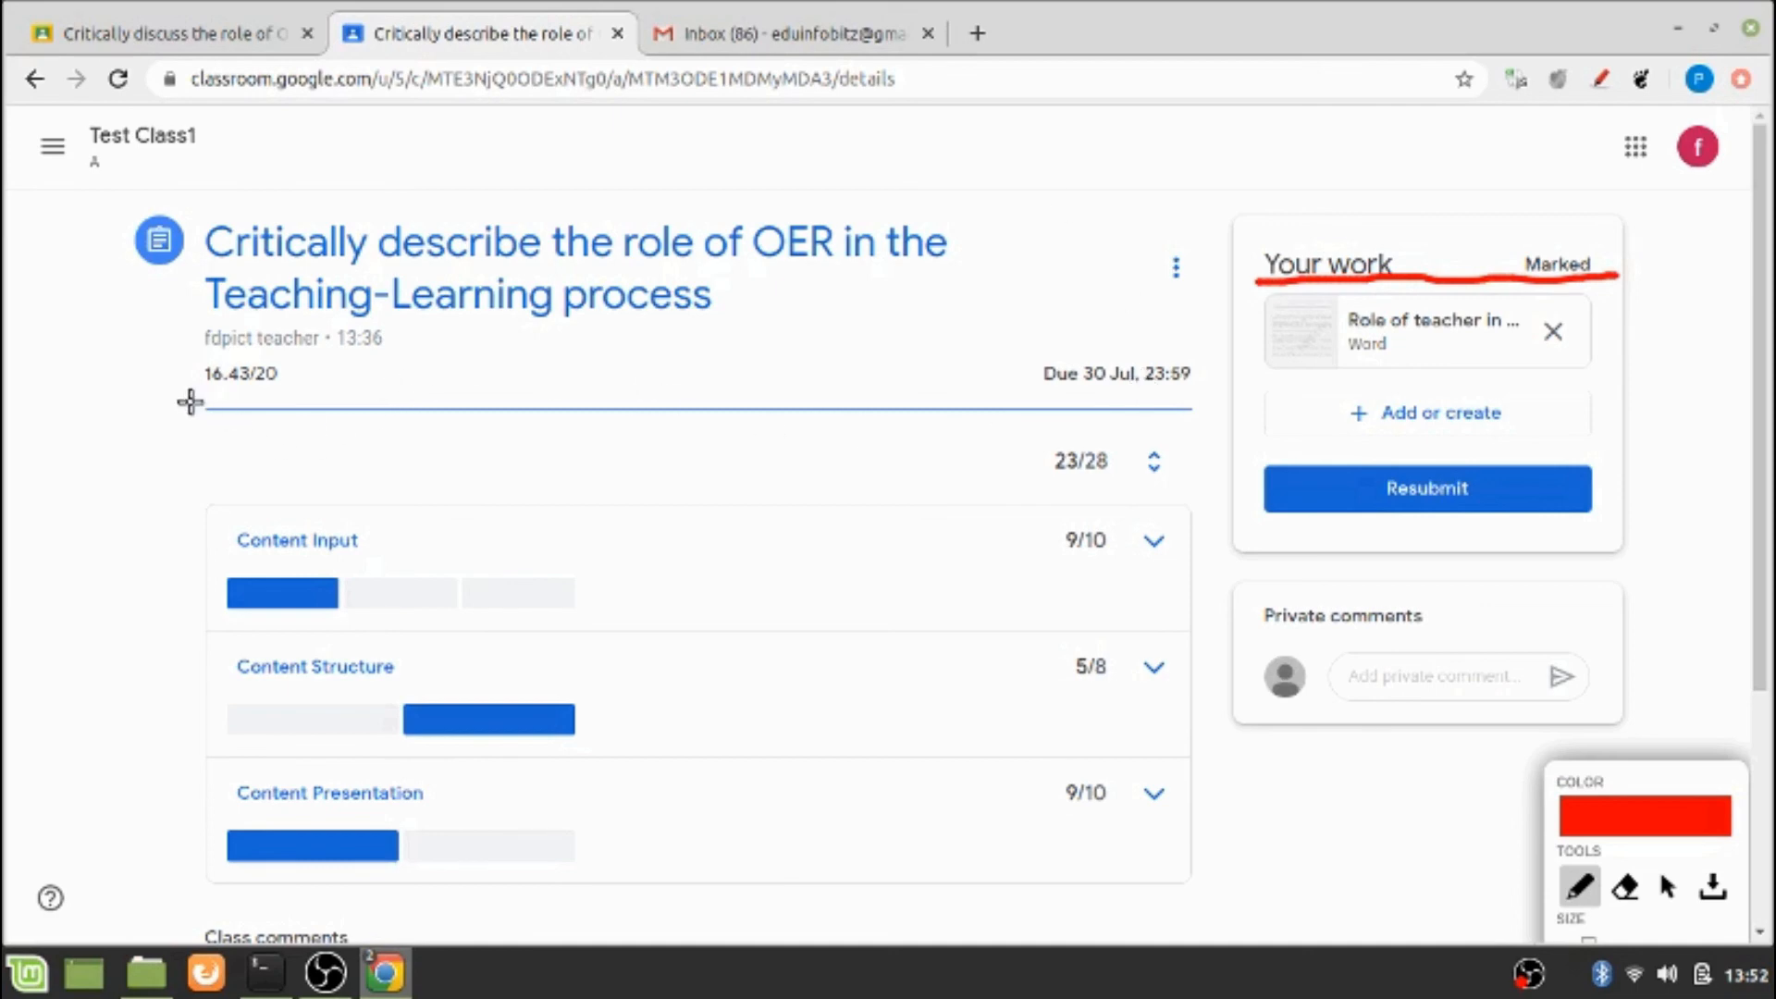
{"action": "left_click_drag", "start_coordinate": [192, 397], "coordinate": [322, 400]}
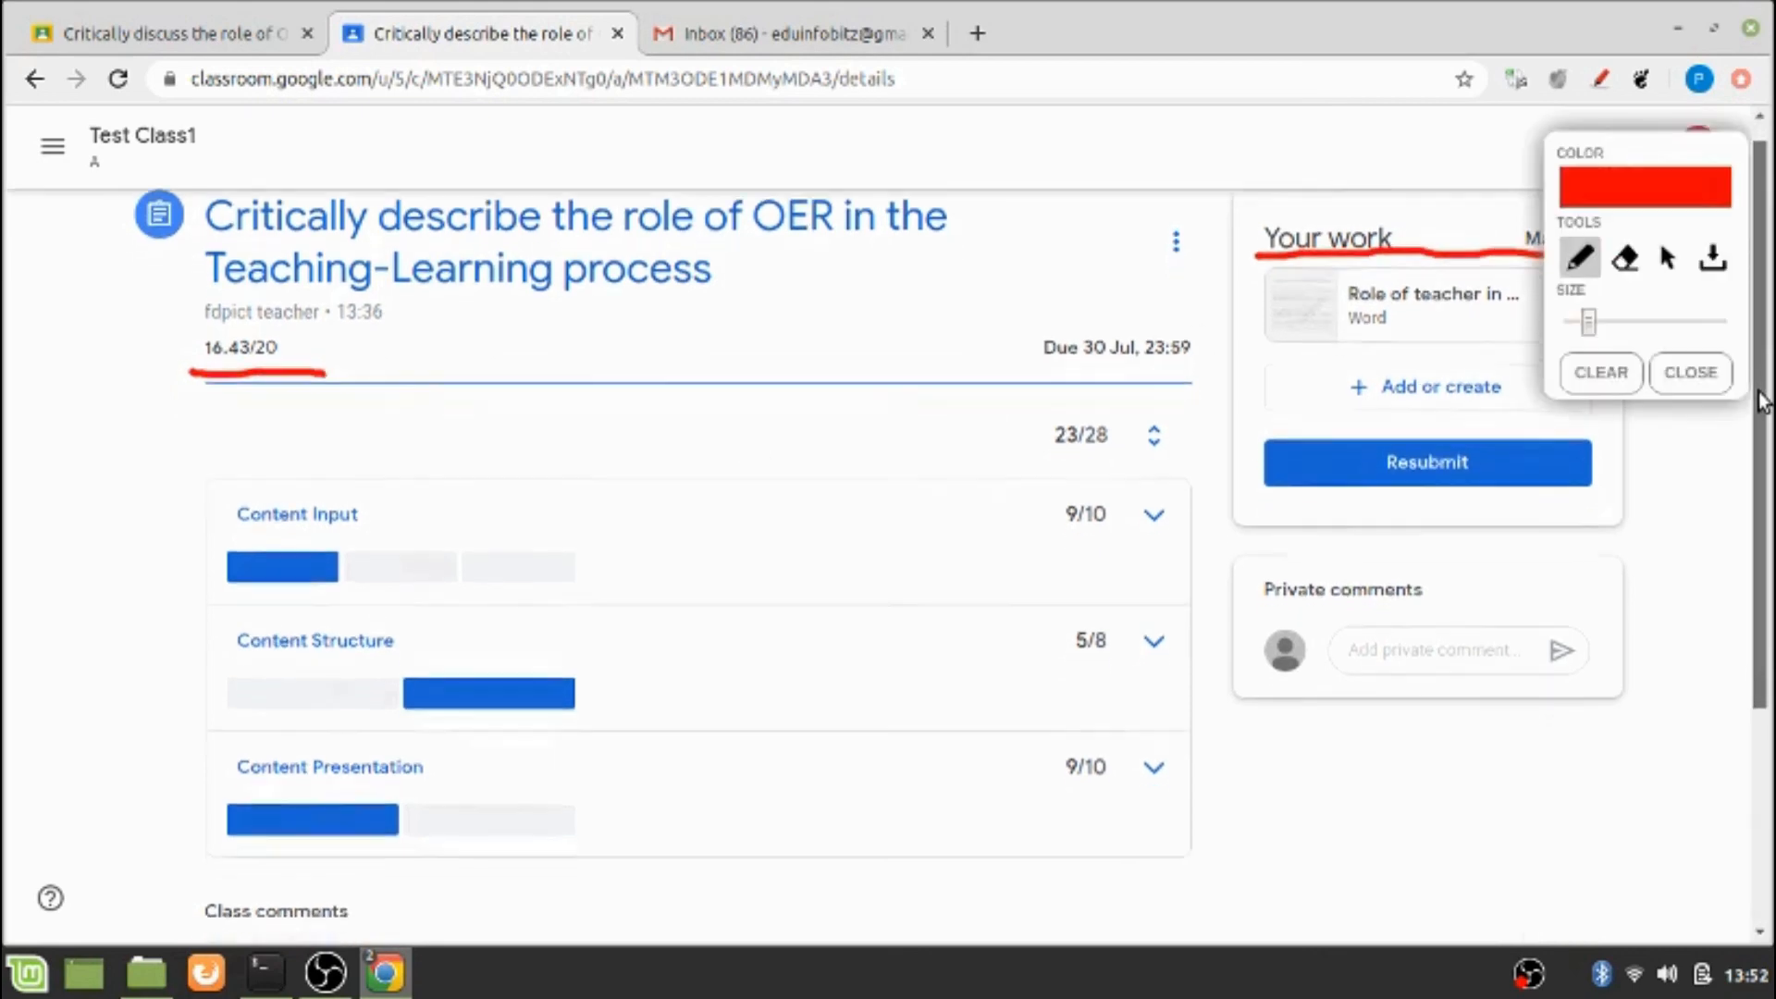
{"action": "mouse_move", "coordinate": [1762, 381]}
{"action": "left_mouse_down"}
{"action": "mouse_move", "coordinate": [1754, 442]}
{"action": "mouse_move", "coordinate": [1746, 427]}
{"action": "left_mouse_up"}
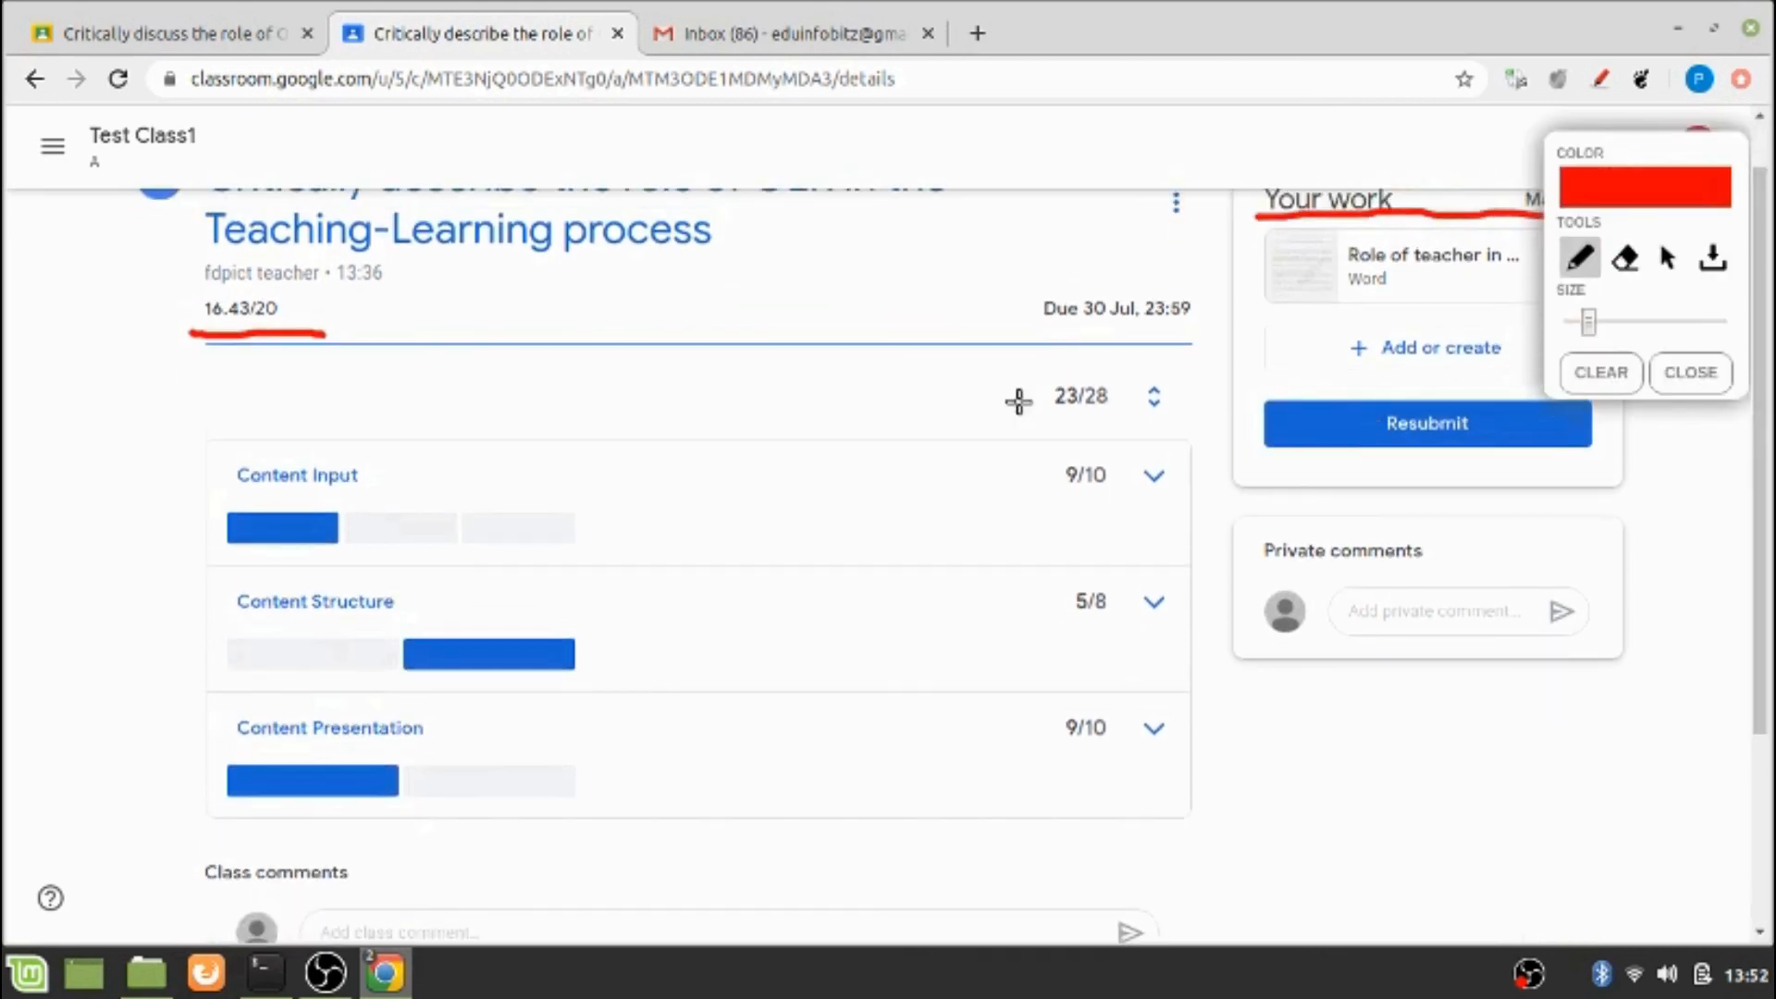